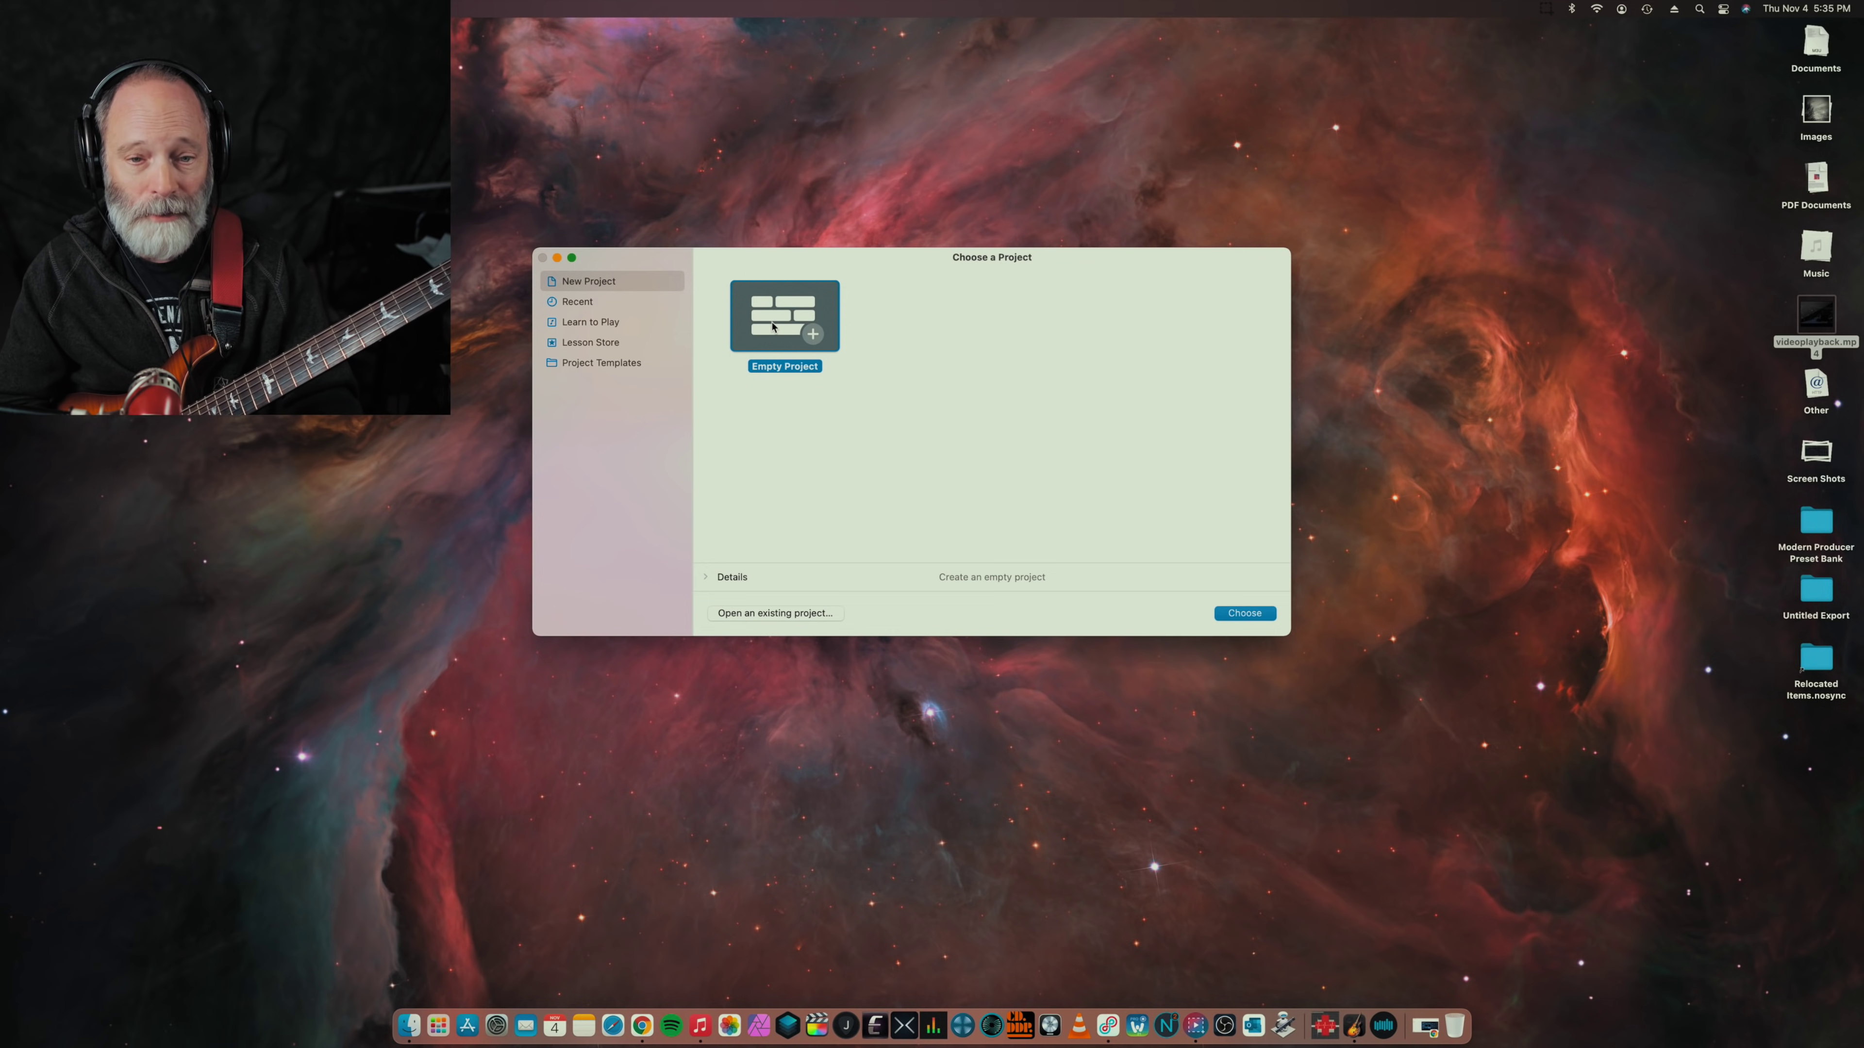
Step: Create an empty project with a guitar audio track that records from Input 1 with instrument monitoring on
click(1244, 613)
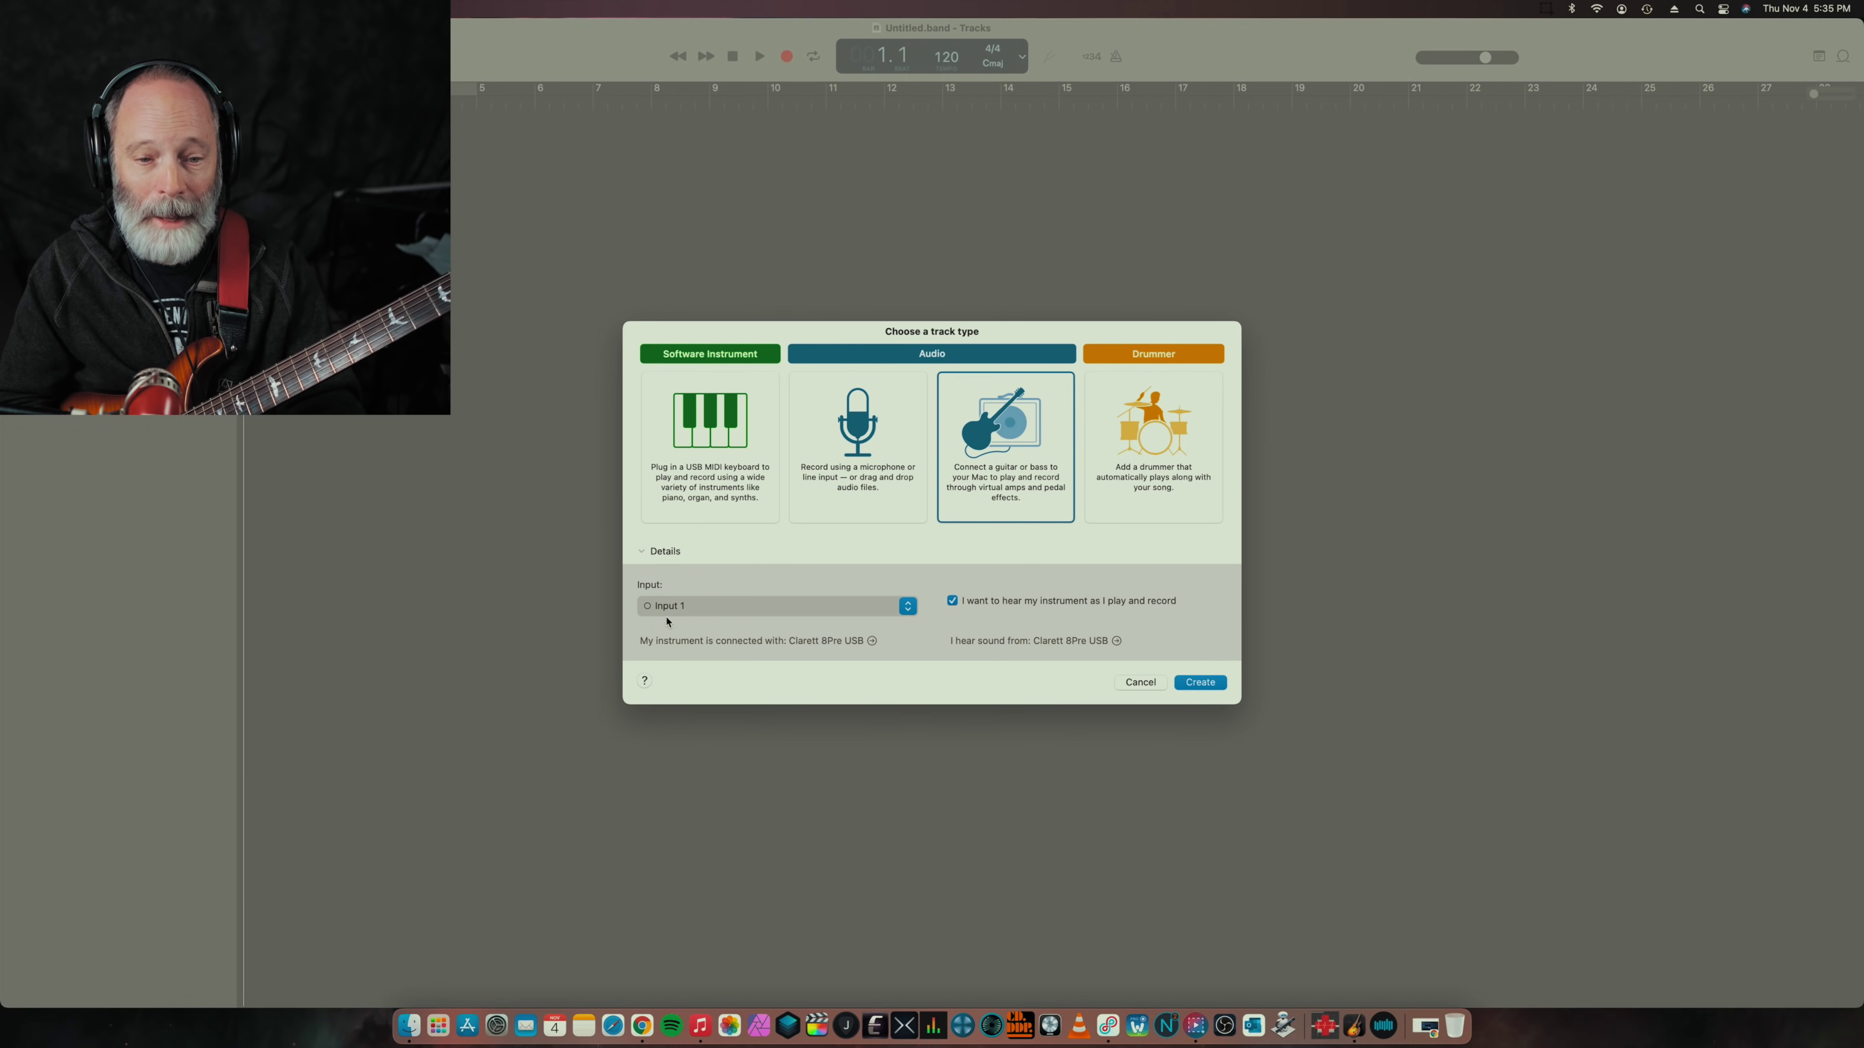
click(717, 606)
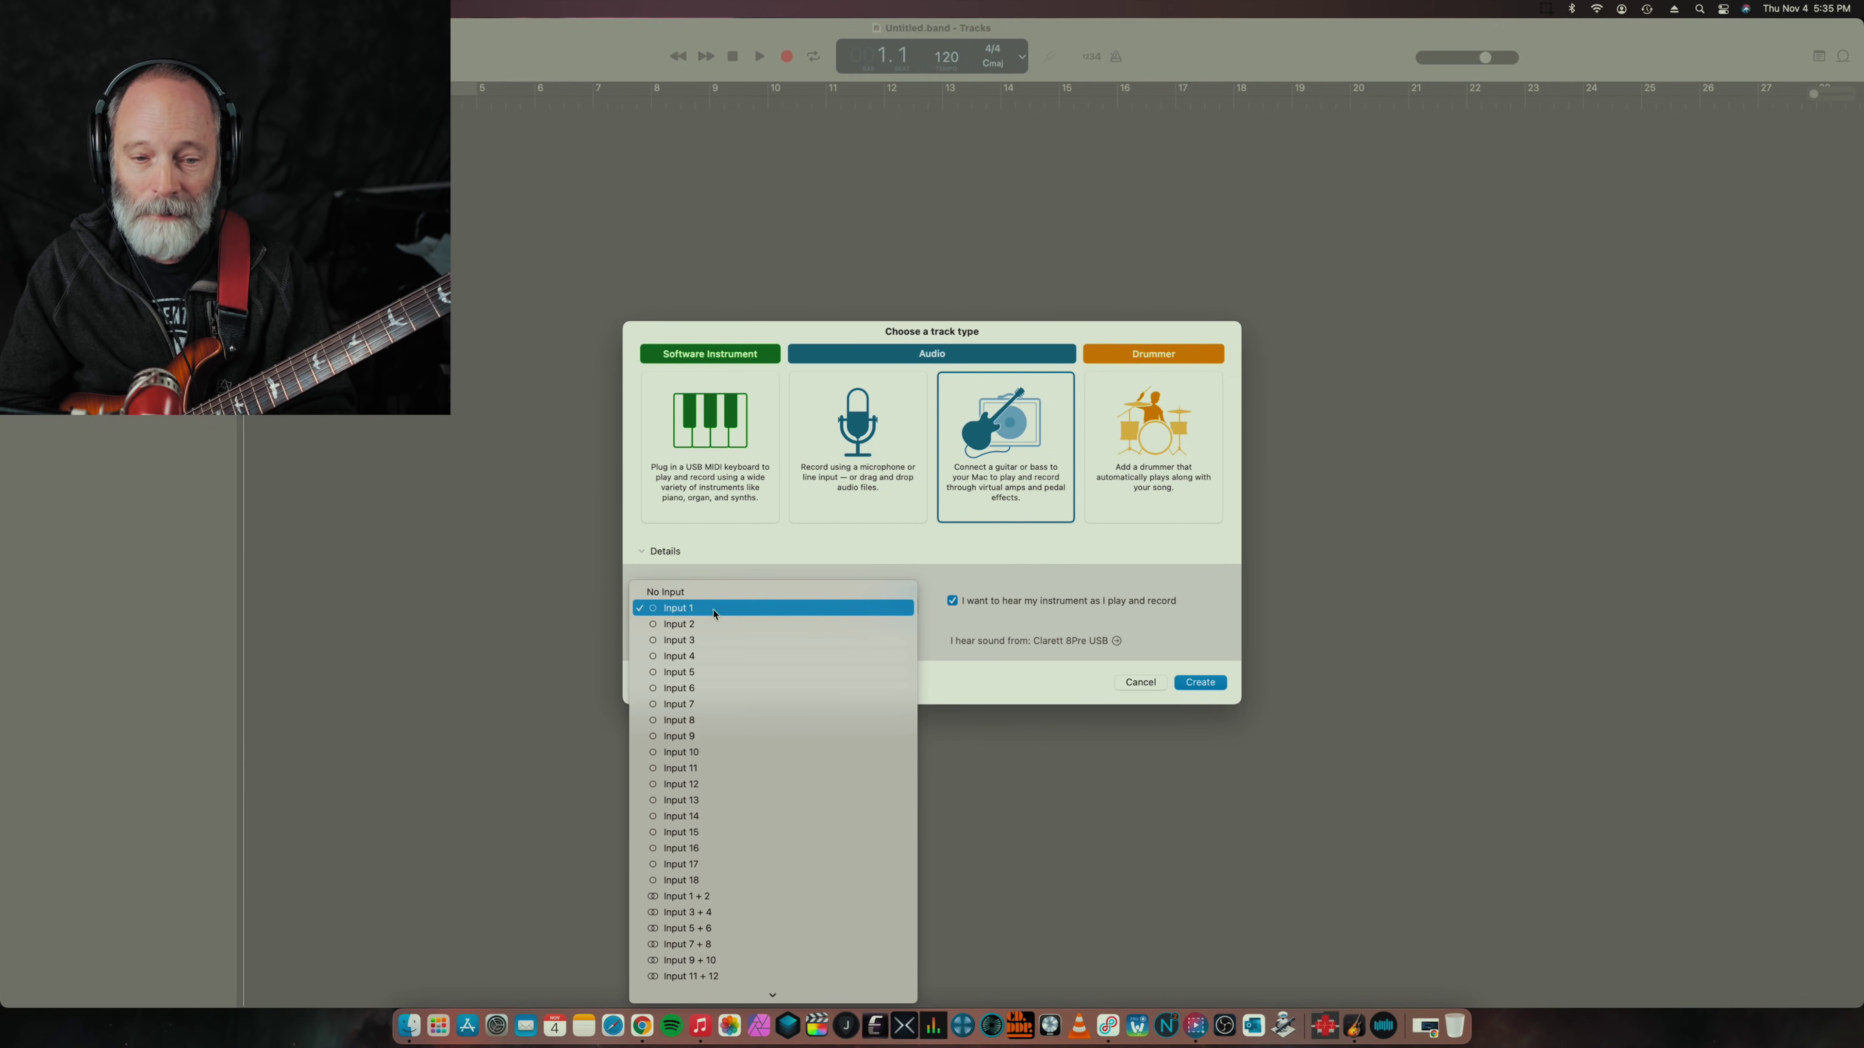
click(711, 609)
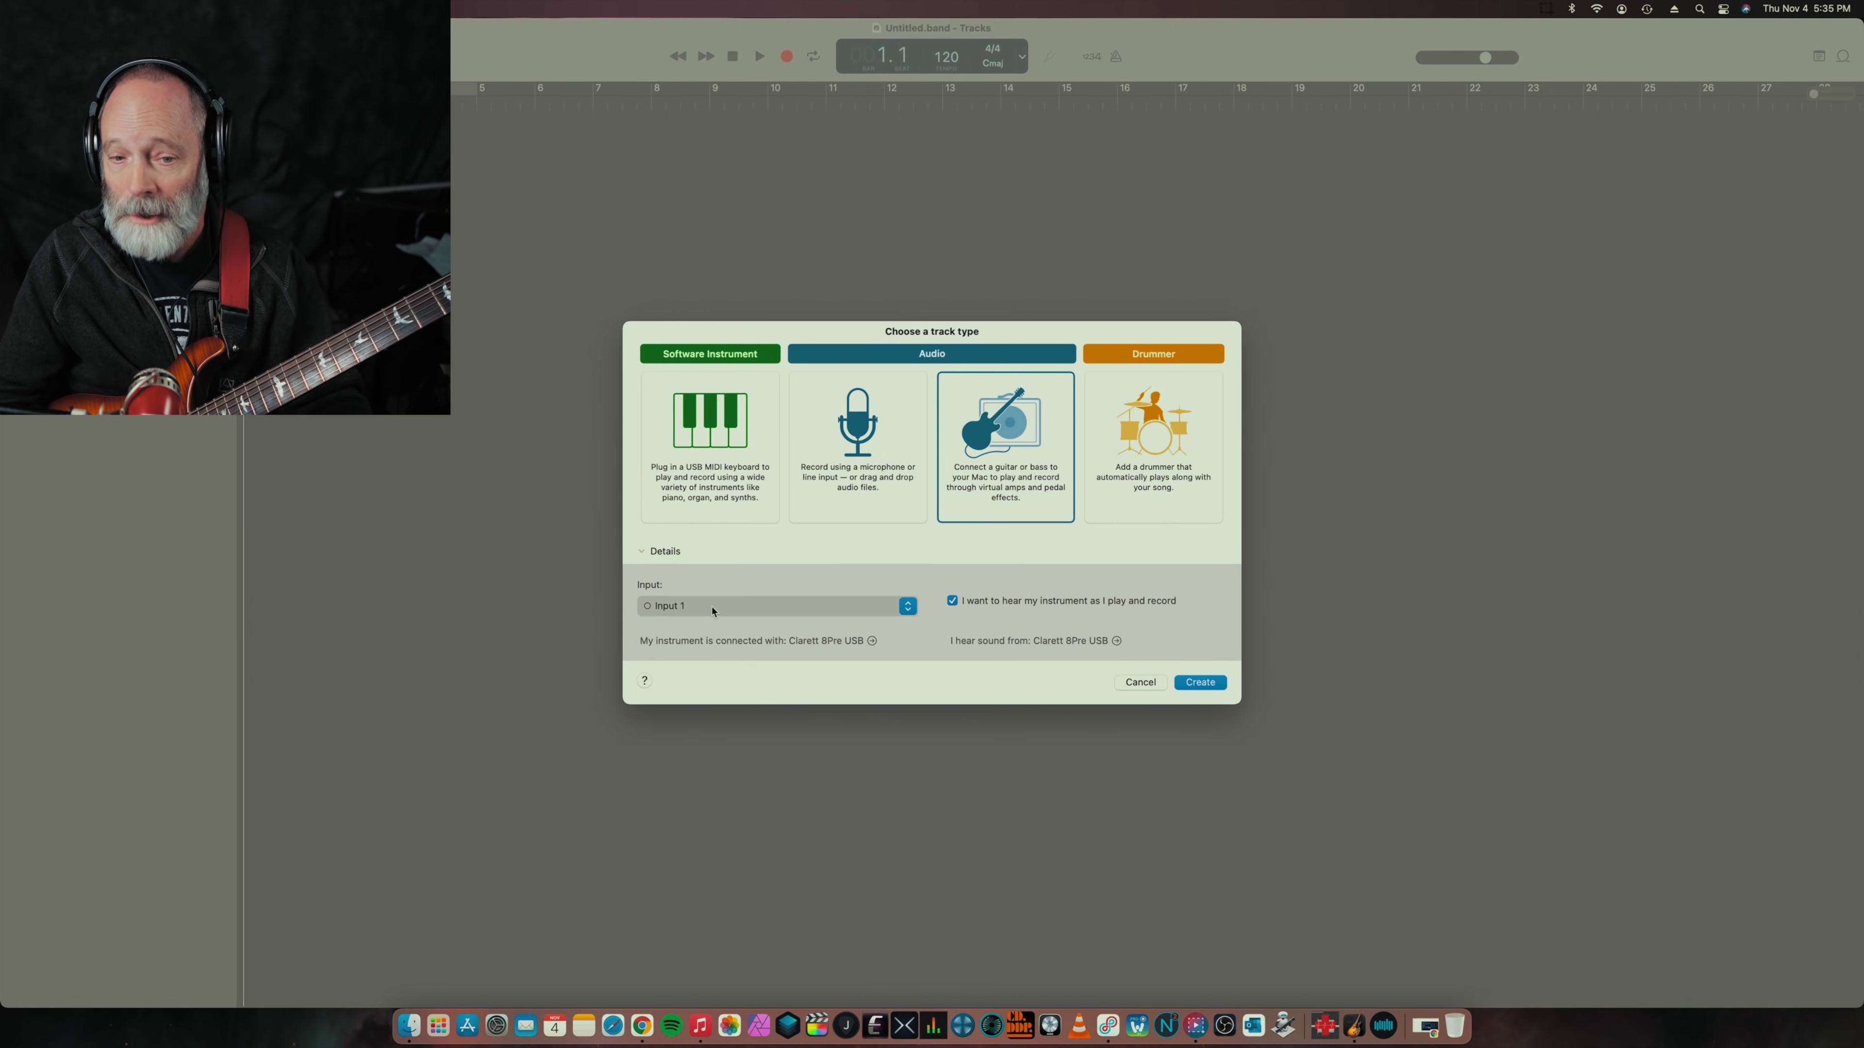
click(1192, 684)
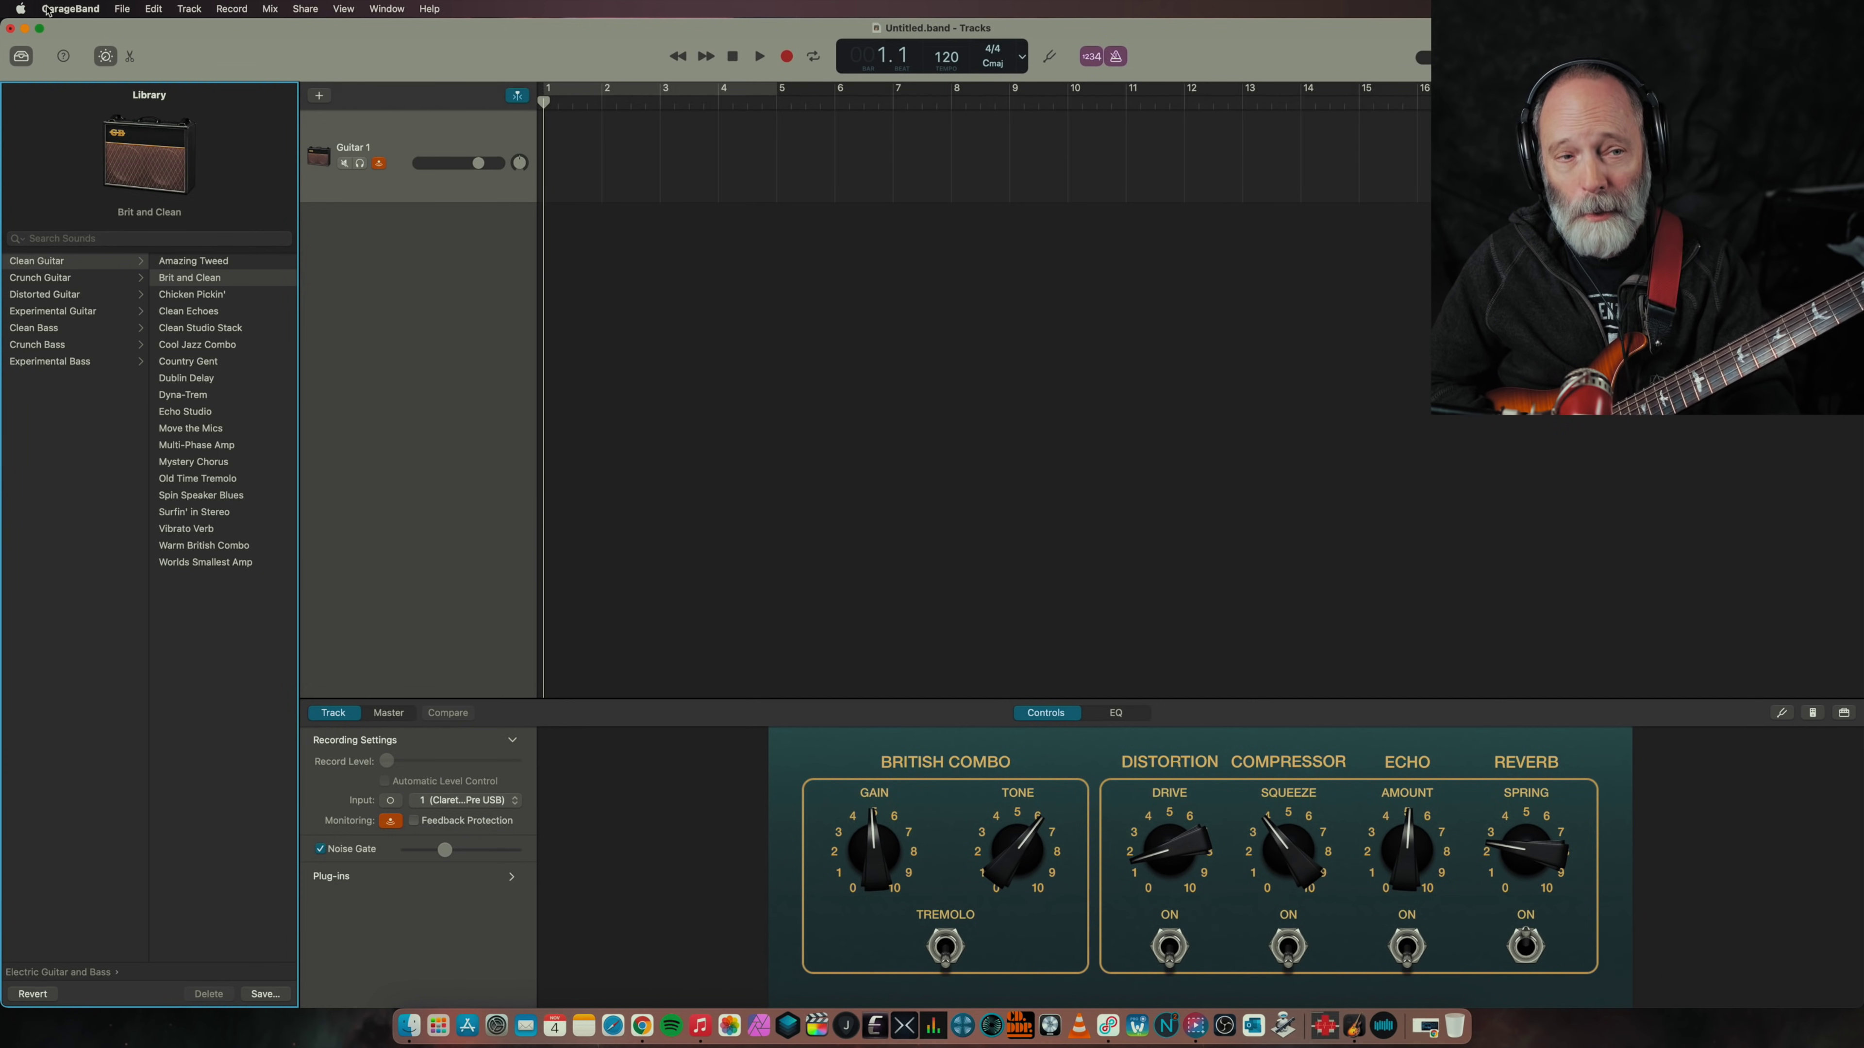
Step: Check the input and output devices in the Audio/MIDI preferences, looking briefly at the General preferences too
click(73, 10)
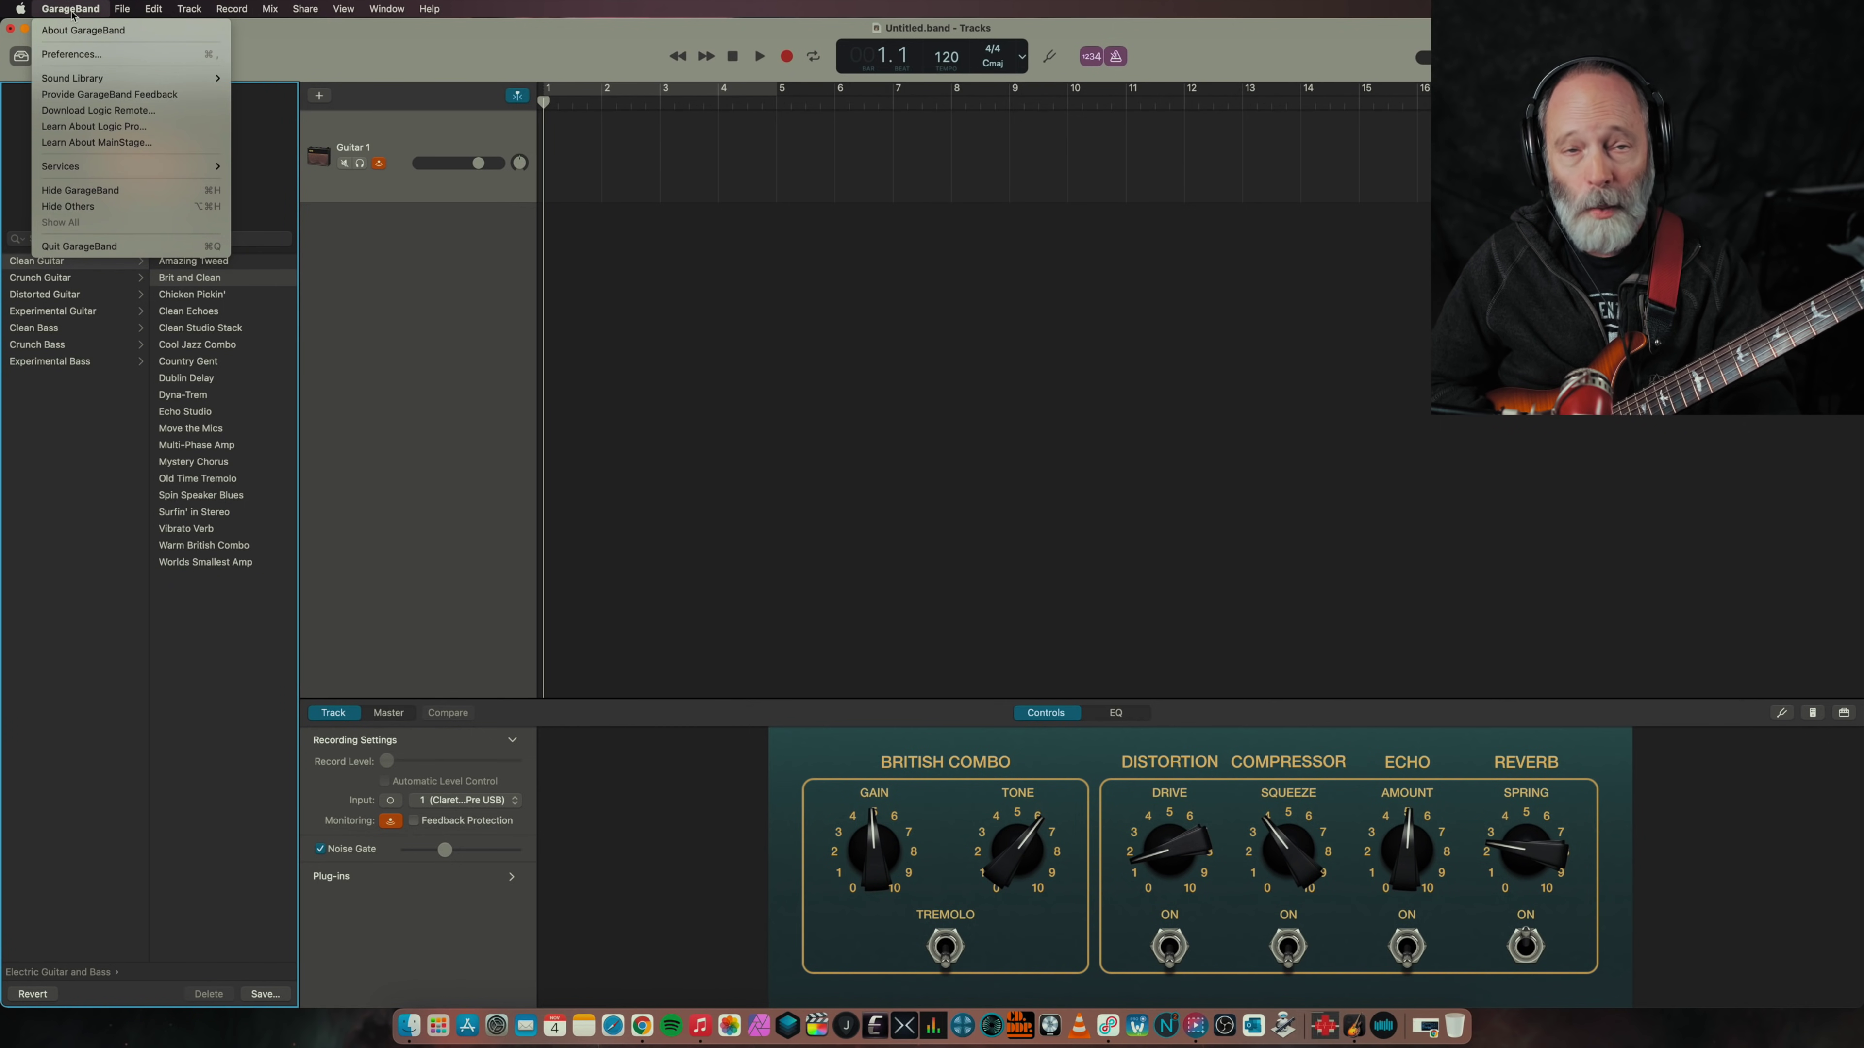
click(81, 56)
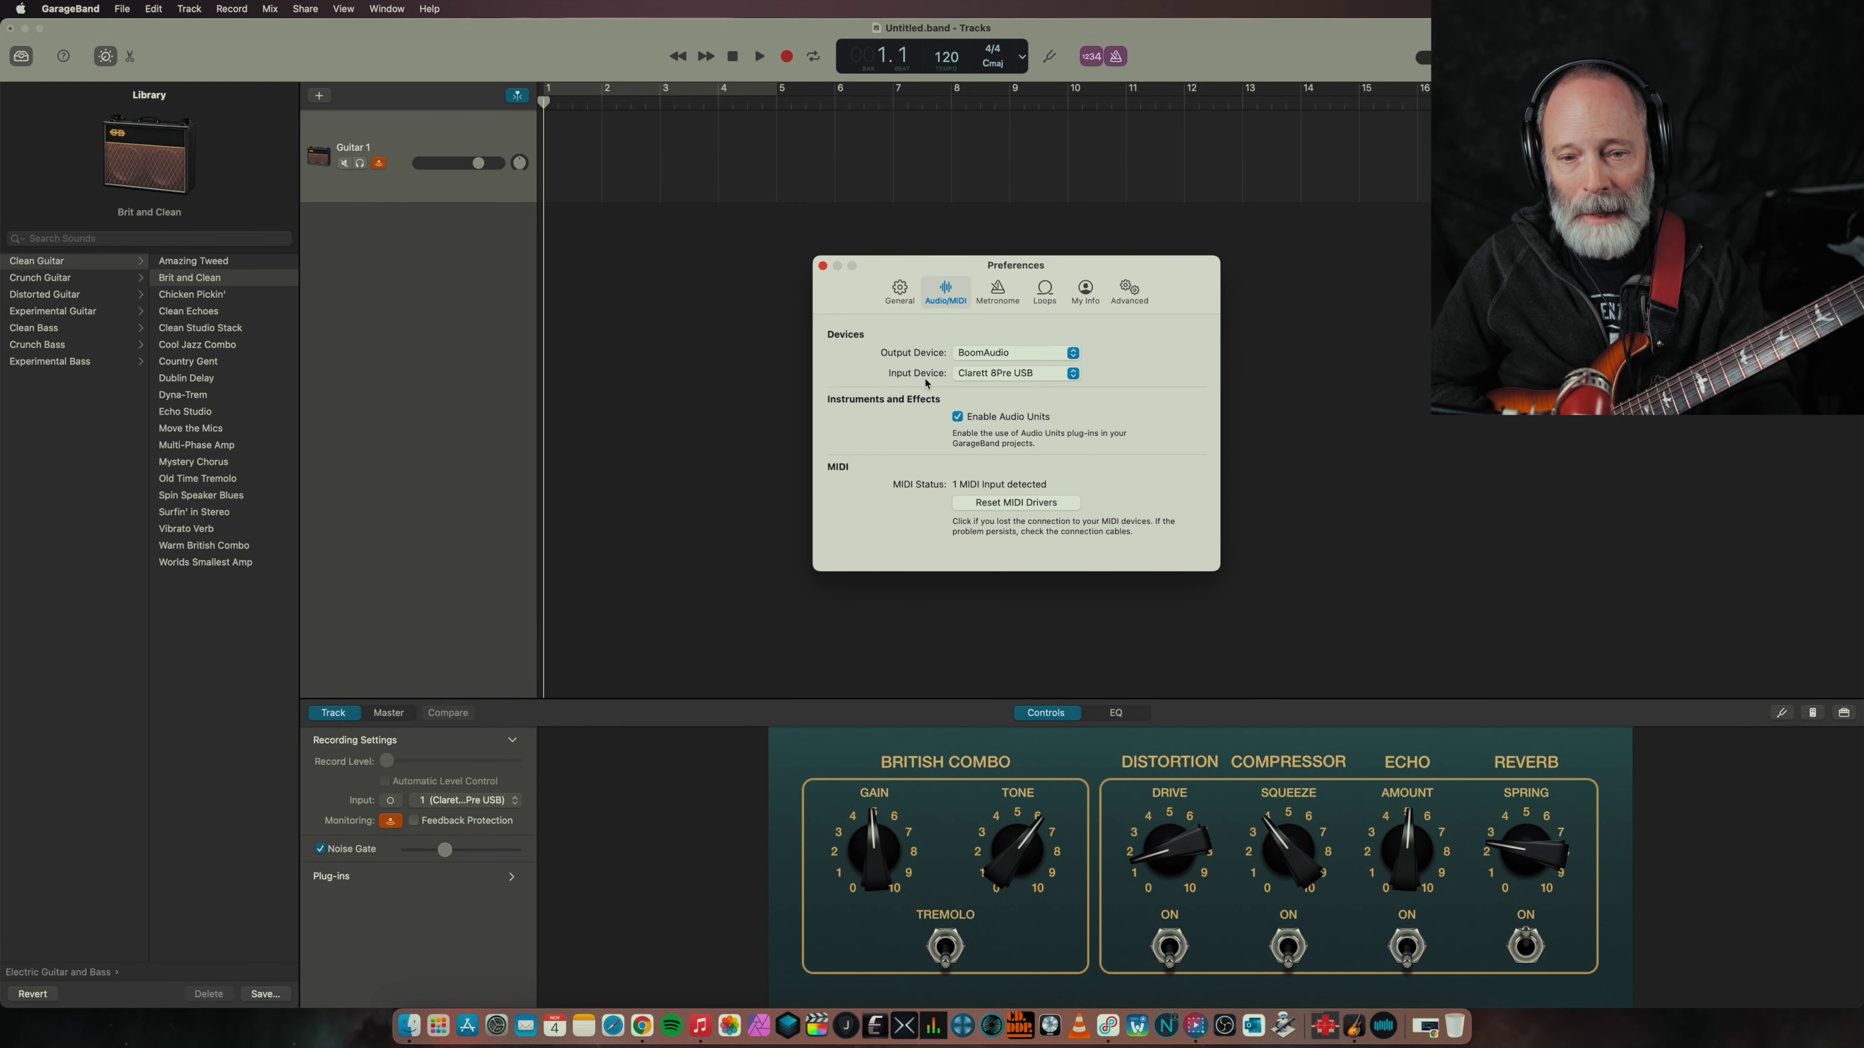
click(899, 290)
click(945, 291)
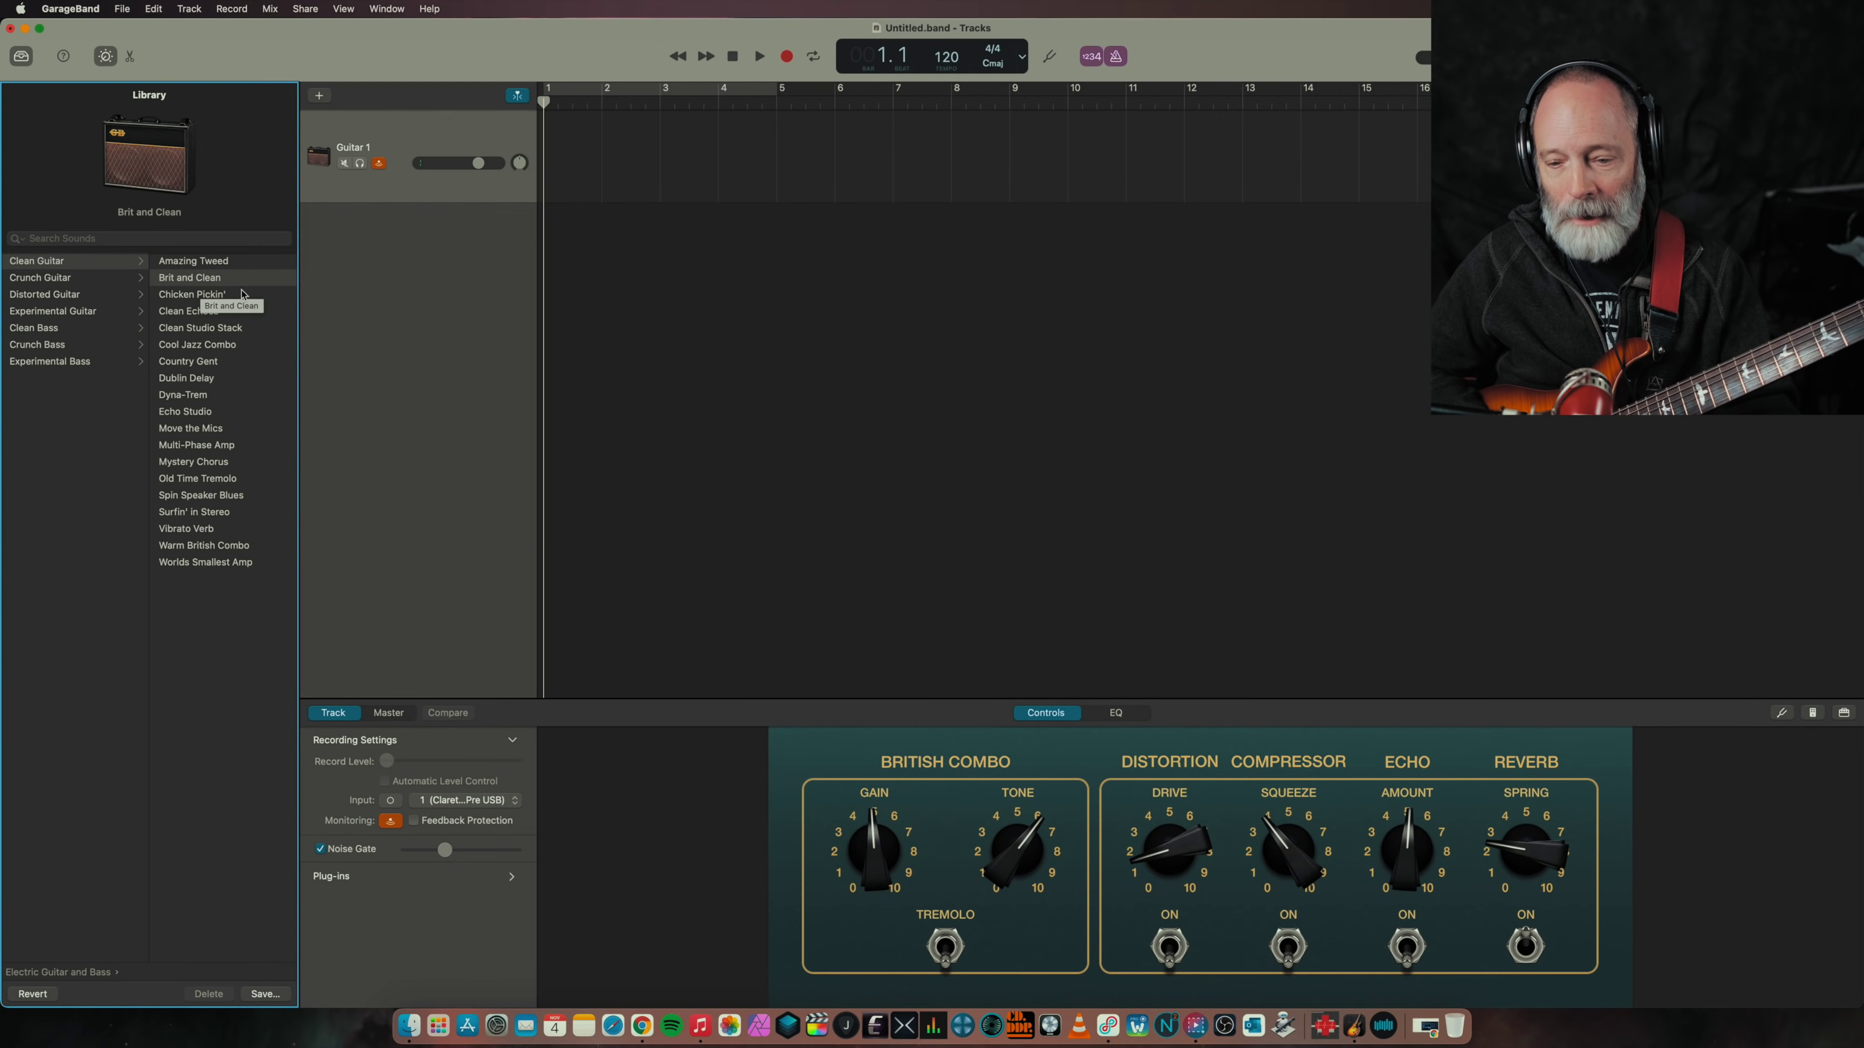
Step: Try several spring reverb amounts on the British Combo amp and leave it at about 6
click(1518, 848)
drag(1517, 848, 1523, 808)
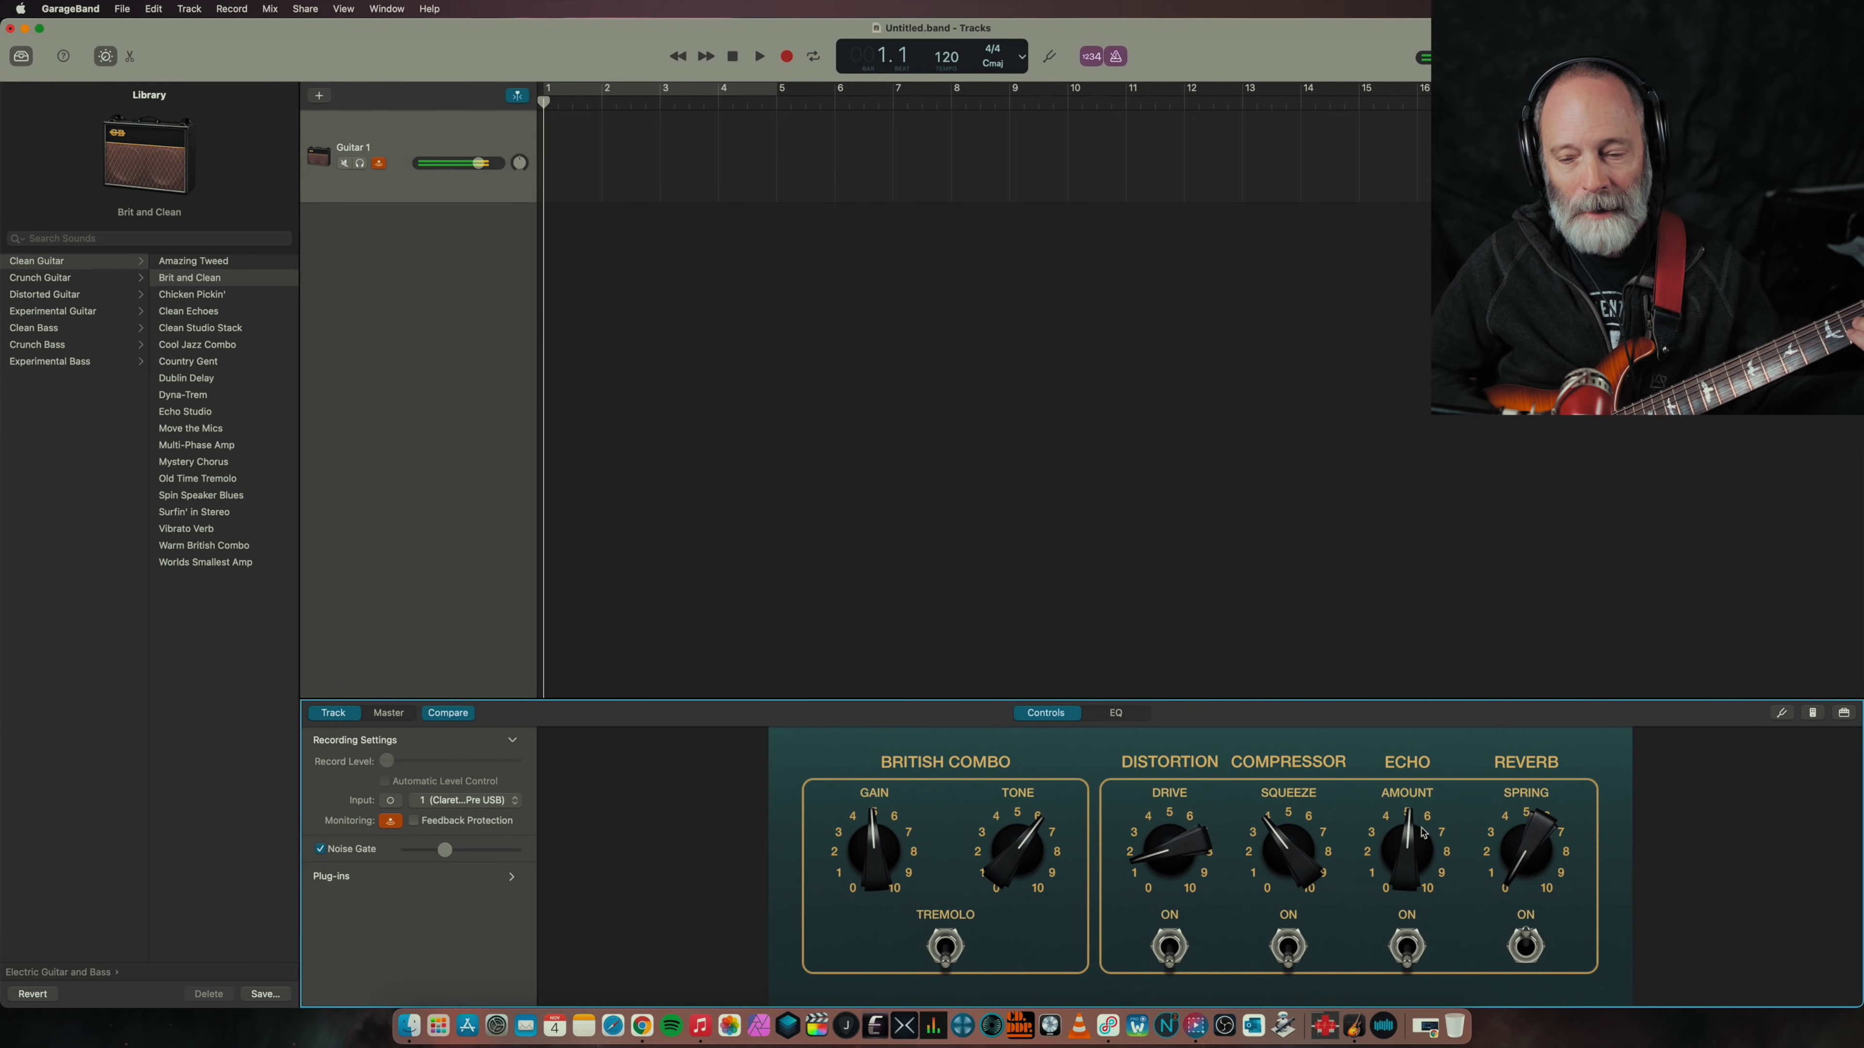
drag(1519, 874, 1506, 718)
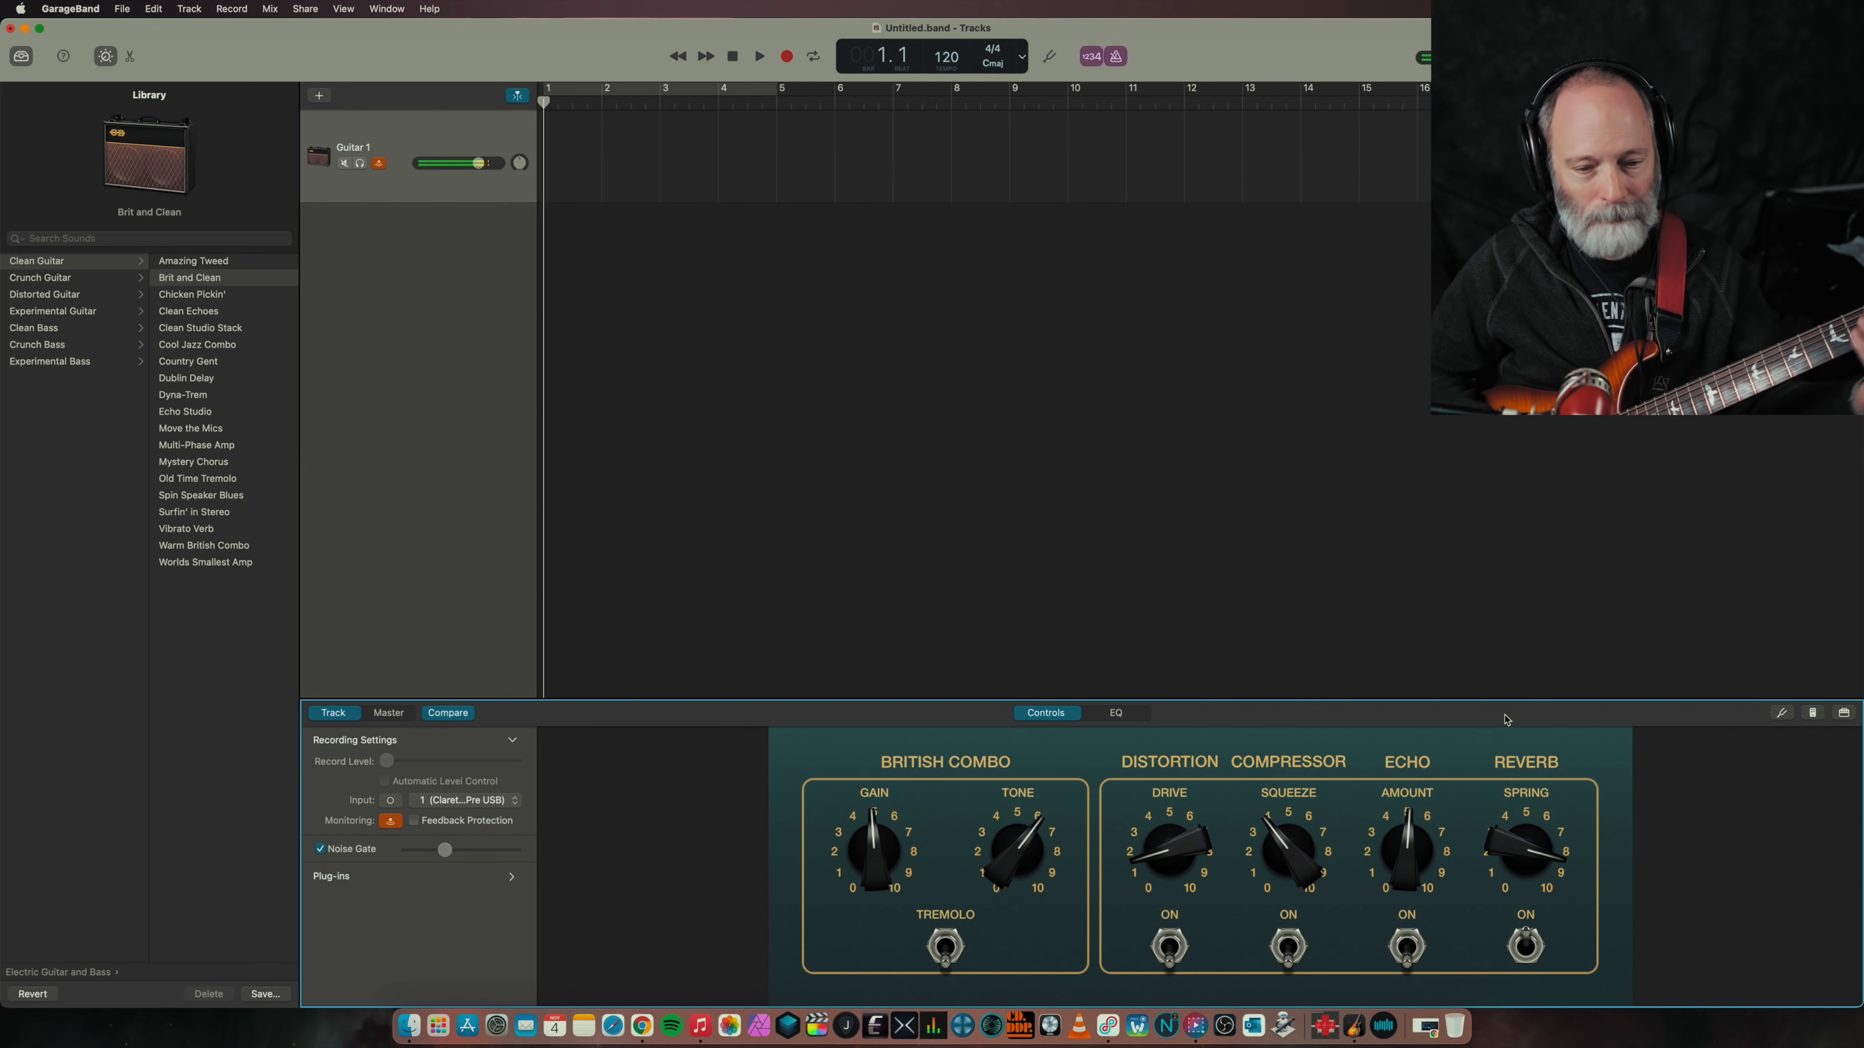
drag(1505, 719, 1517, 1035)
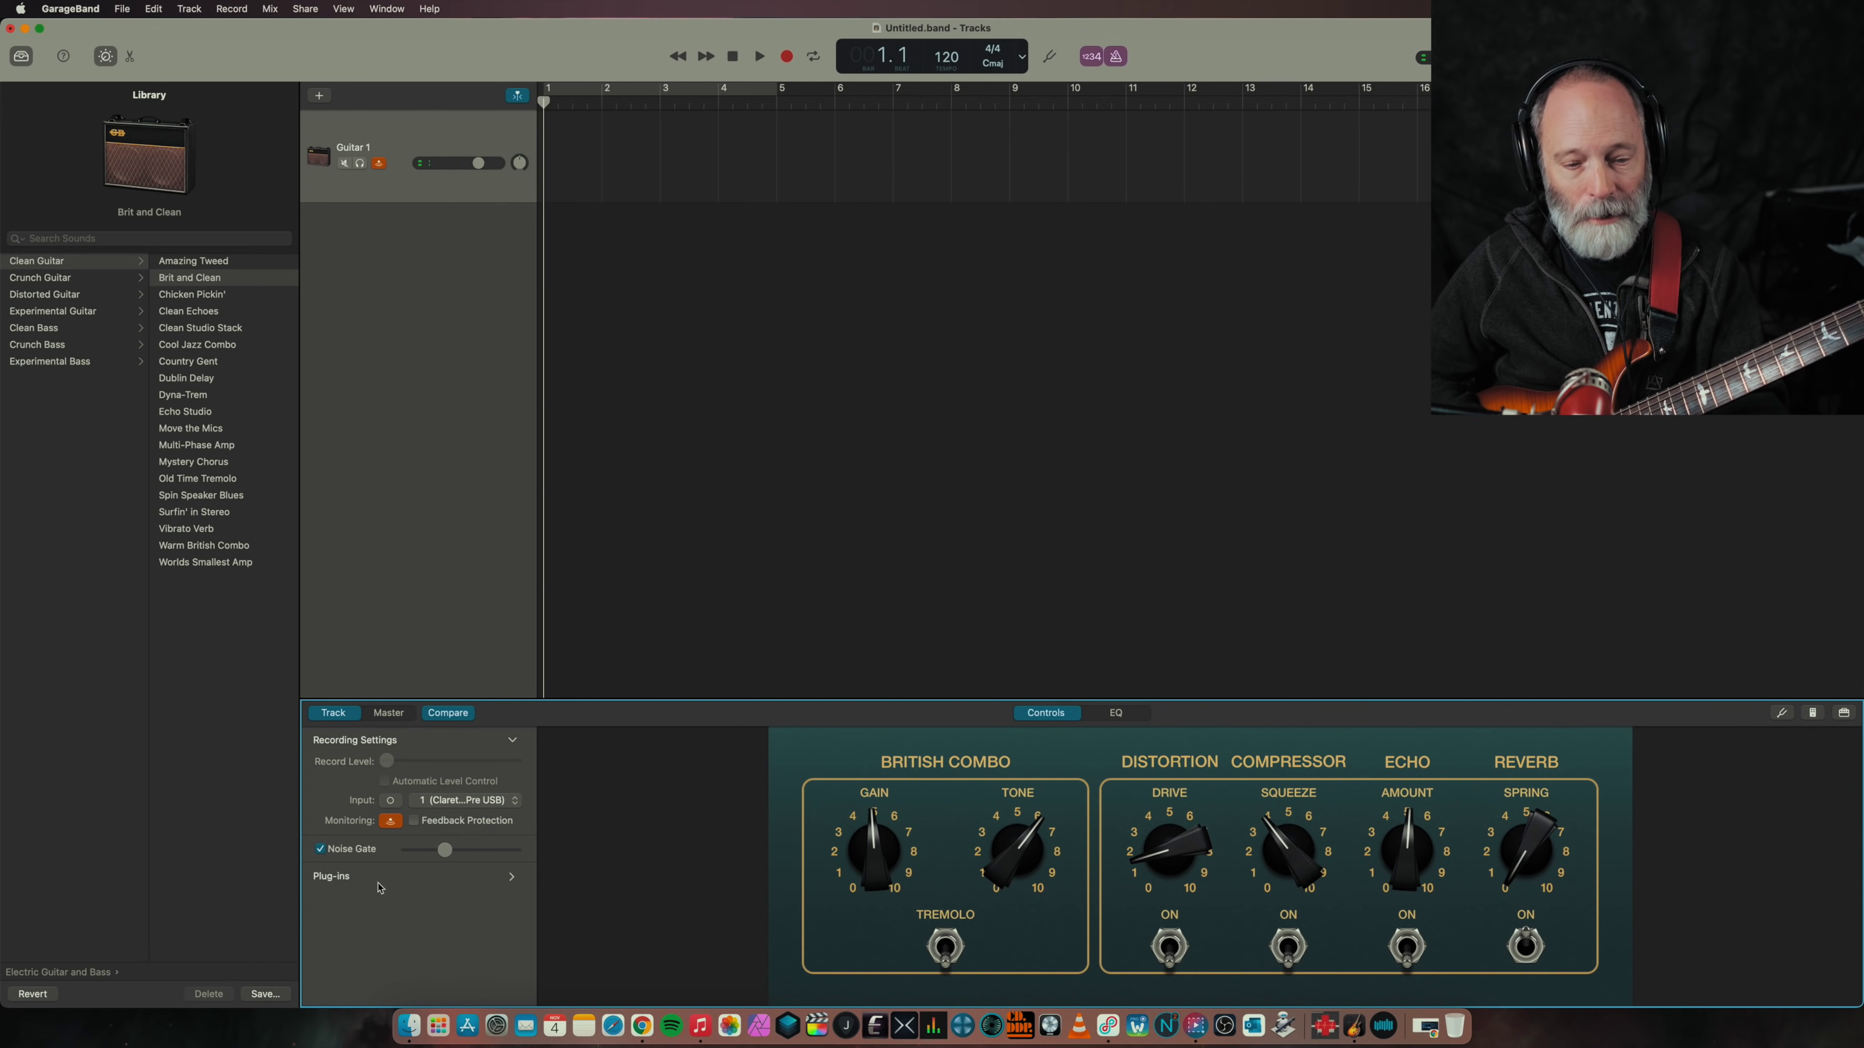
Step: Show Guitar 1's plug-ins, open its Pedalboard and remove the Hi-Drive treble boost pedal
click(334, 878)
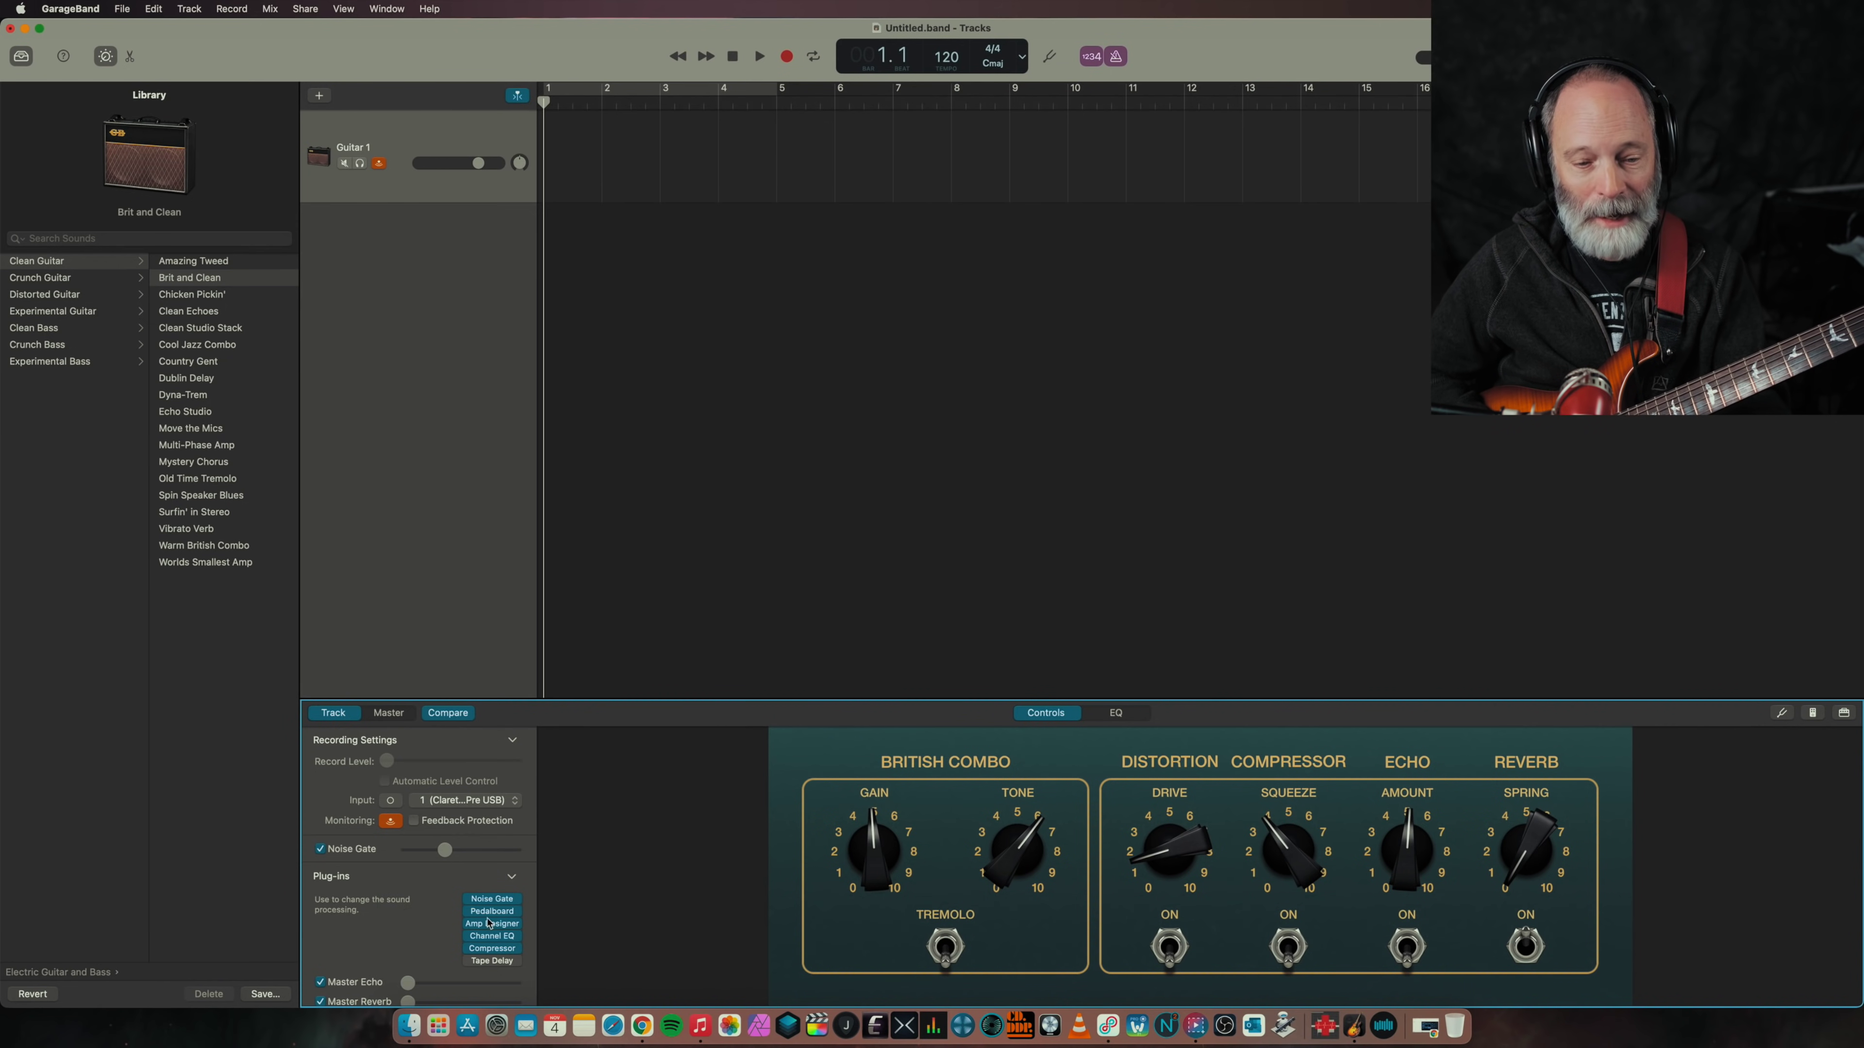
mouse_move(489, 950)
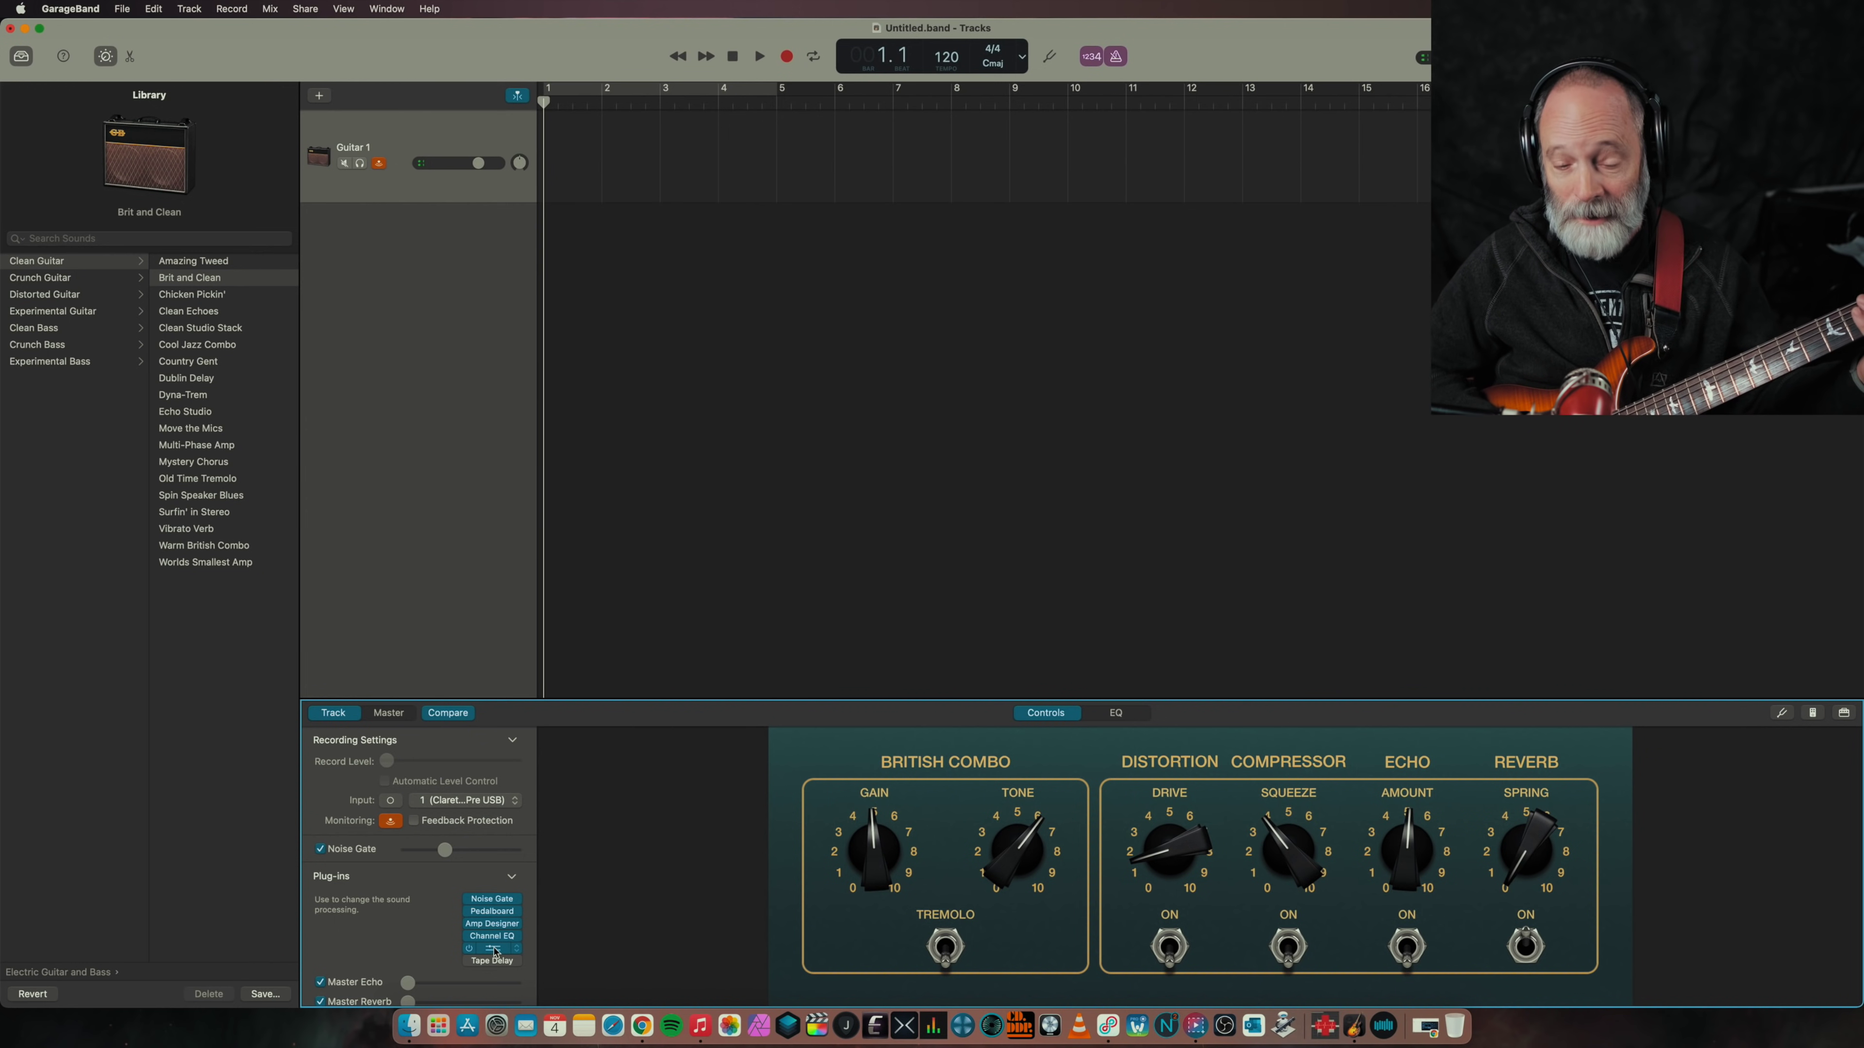
mouse_move(495, 914)
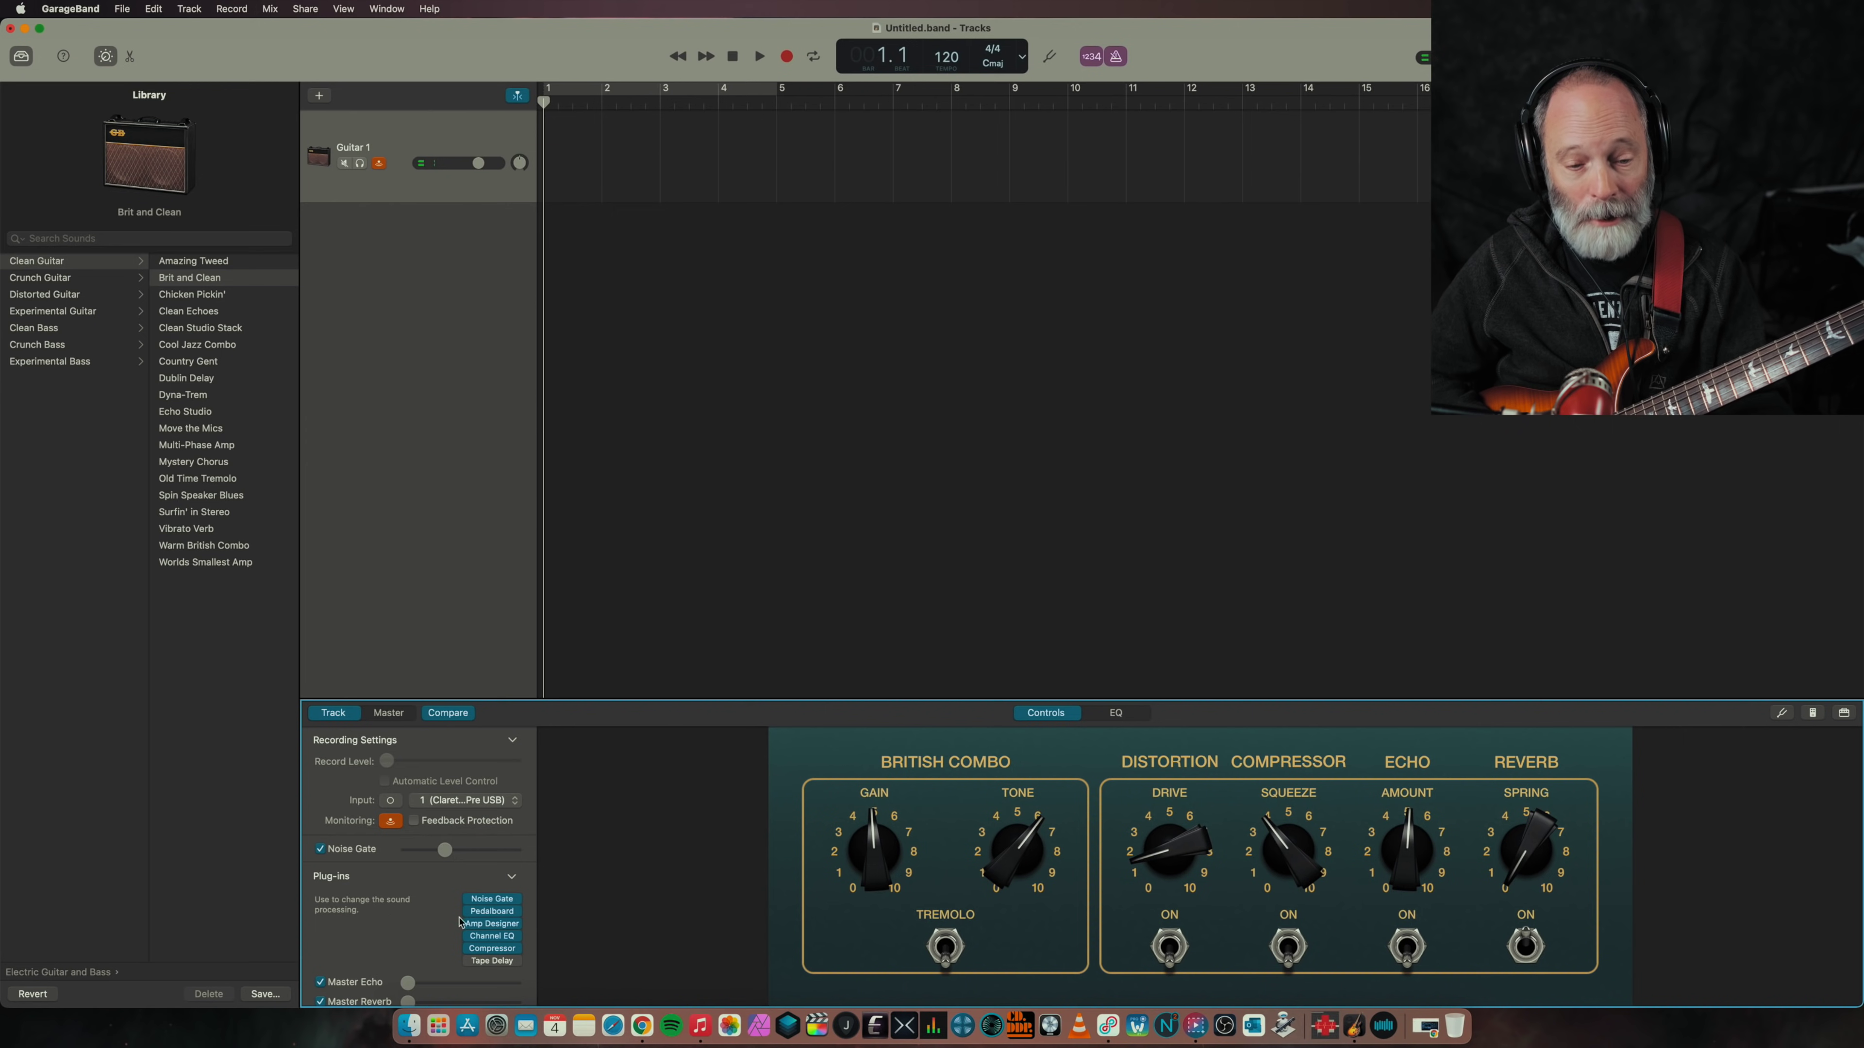
click(492, 911)
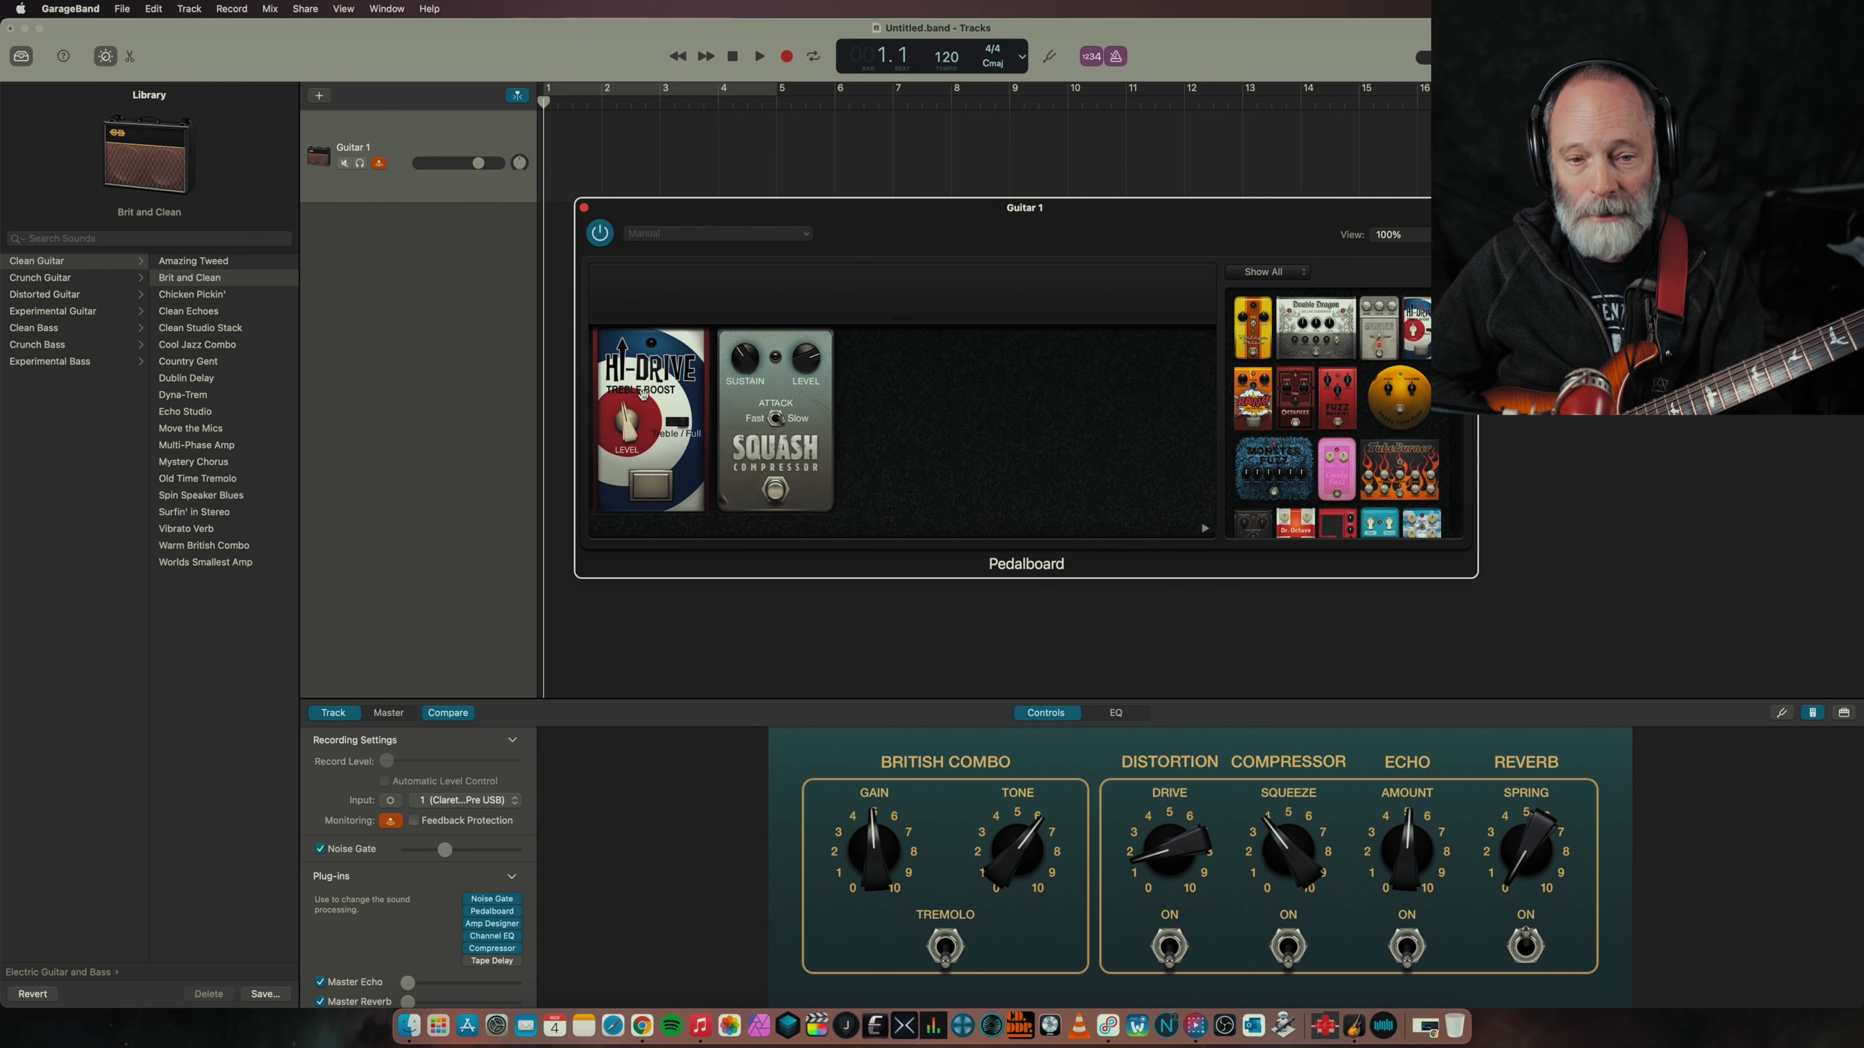
drag(642, 394, 747, 624)
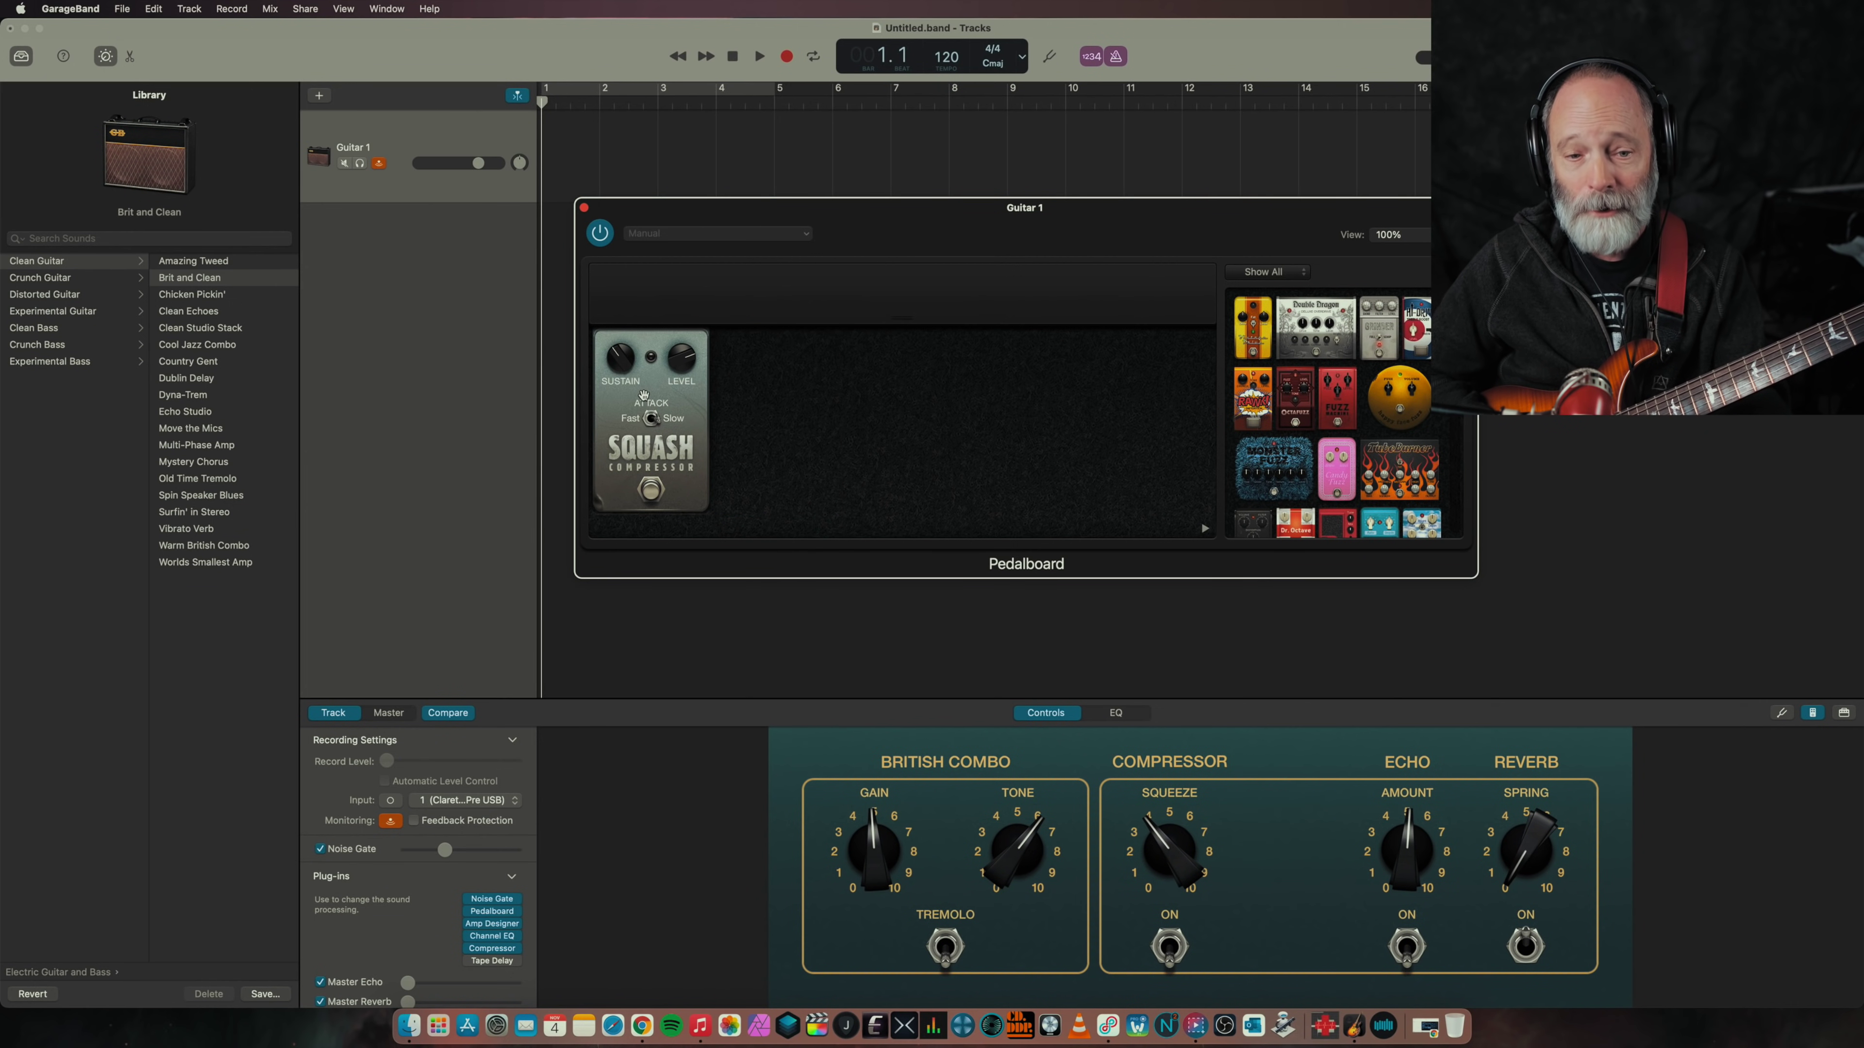
Step: Toggle the Squash Compressor pedal to compare the sound, leave it on and close the Pedalboard
click(650, 492)
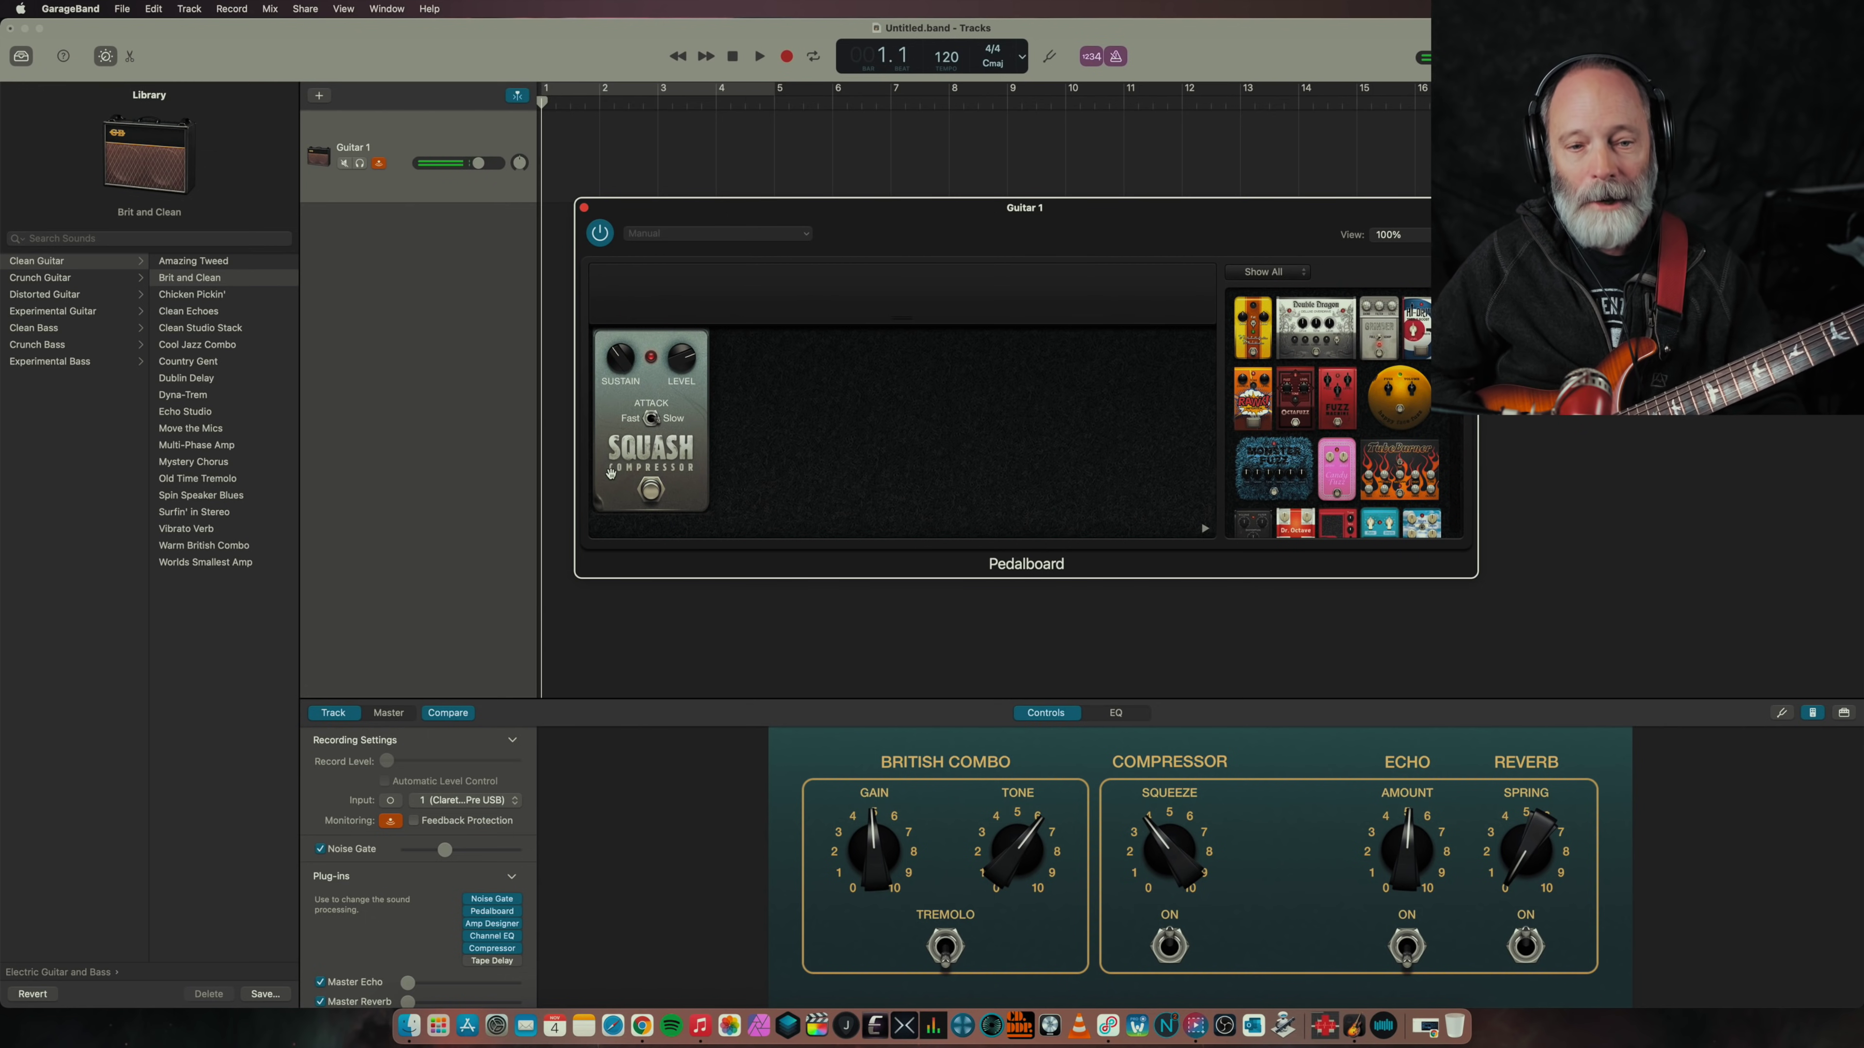
click(645, 497)
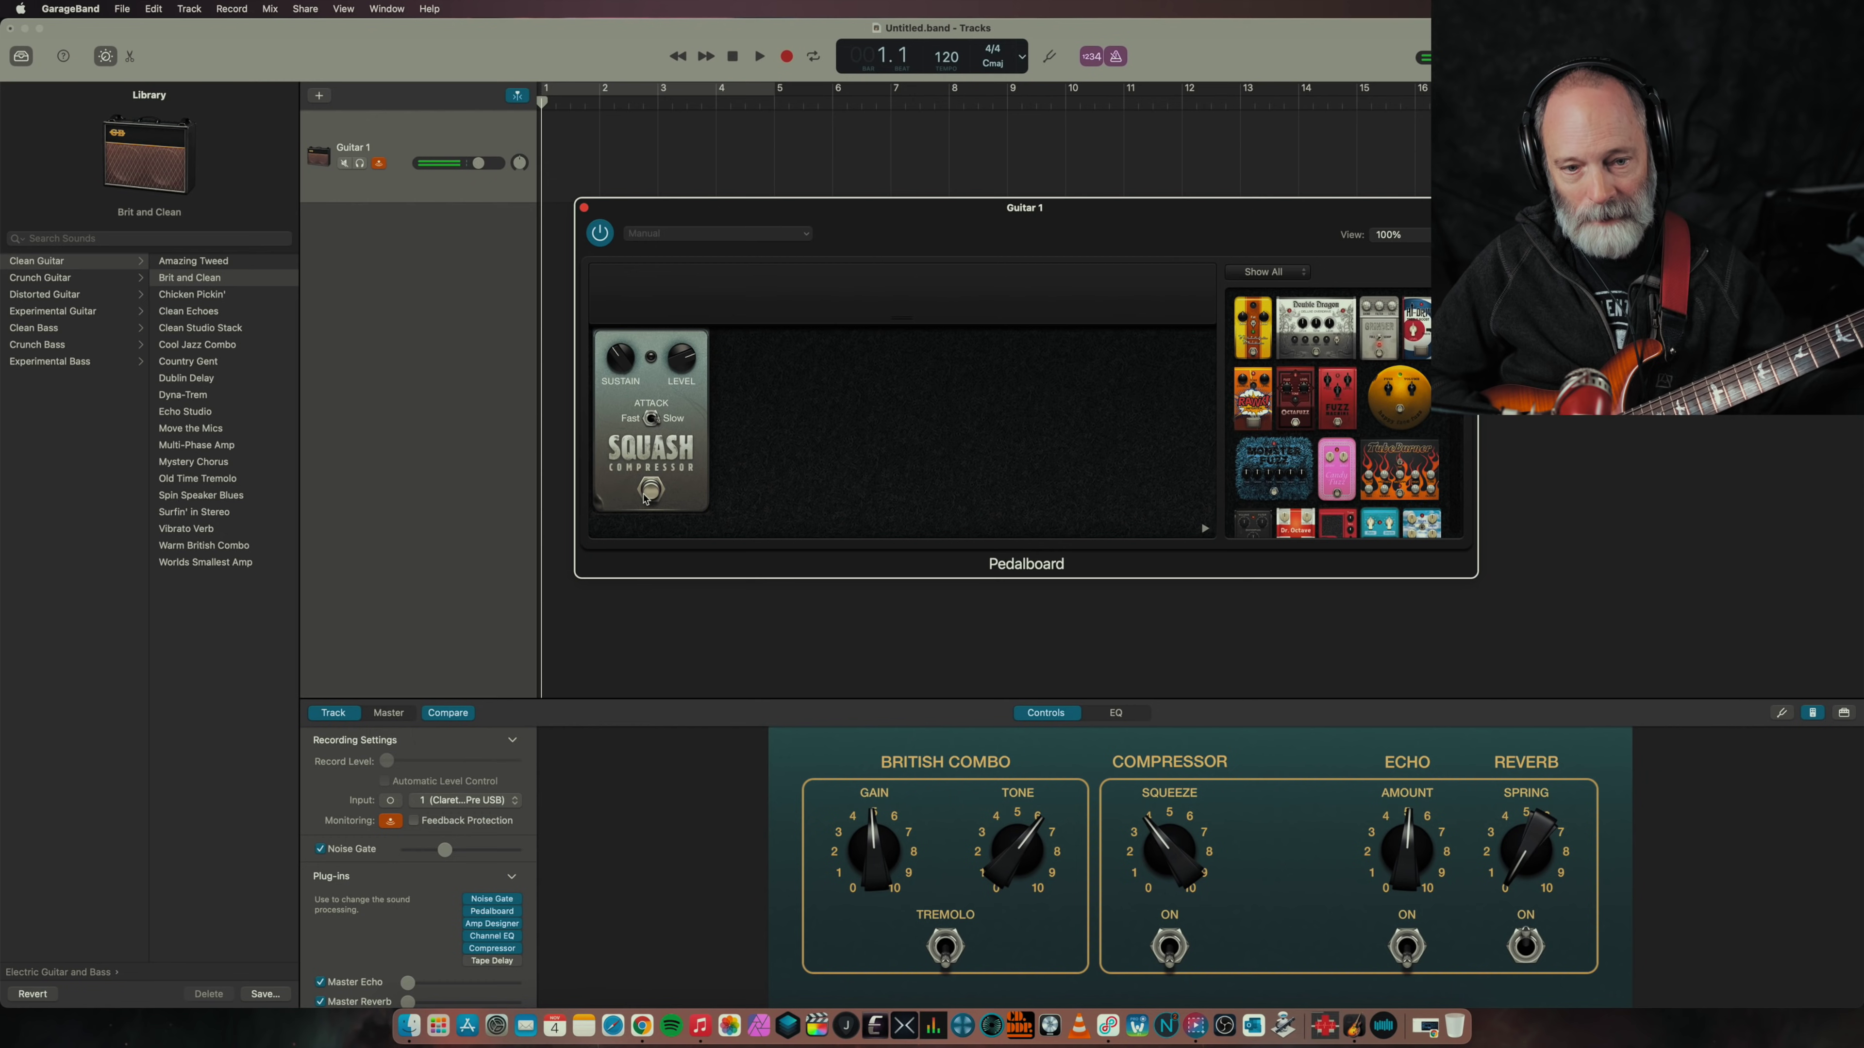
click(647, 497)
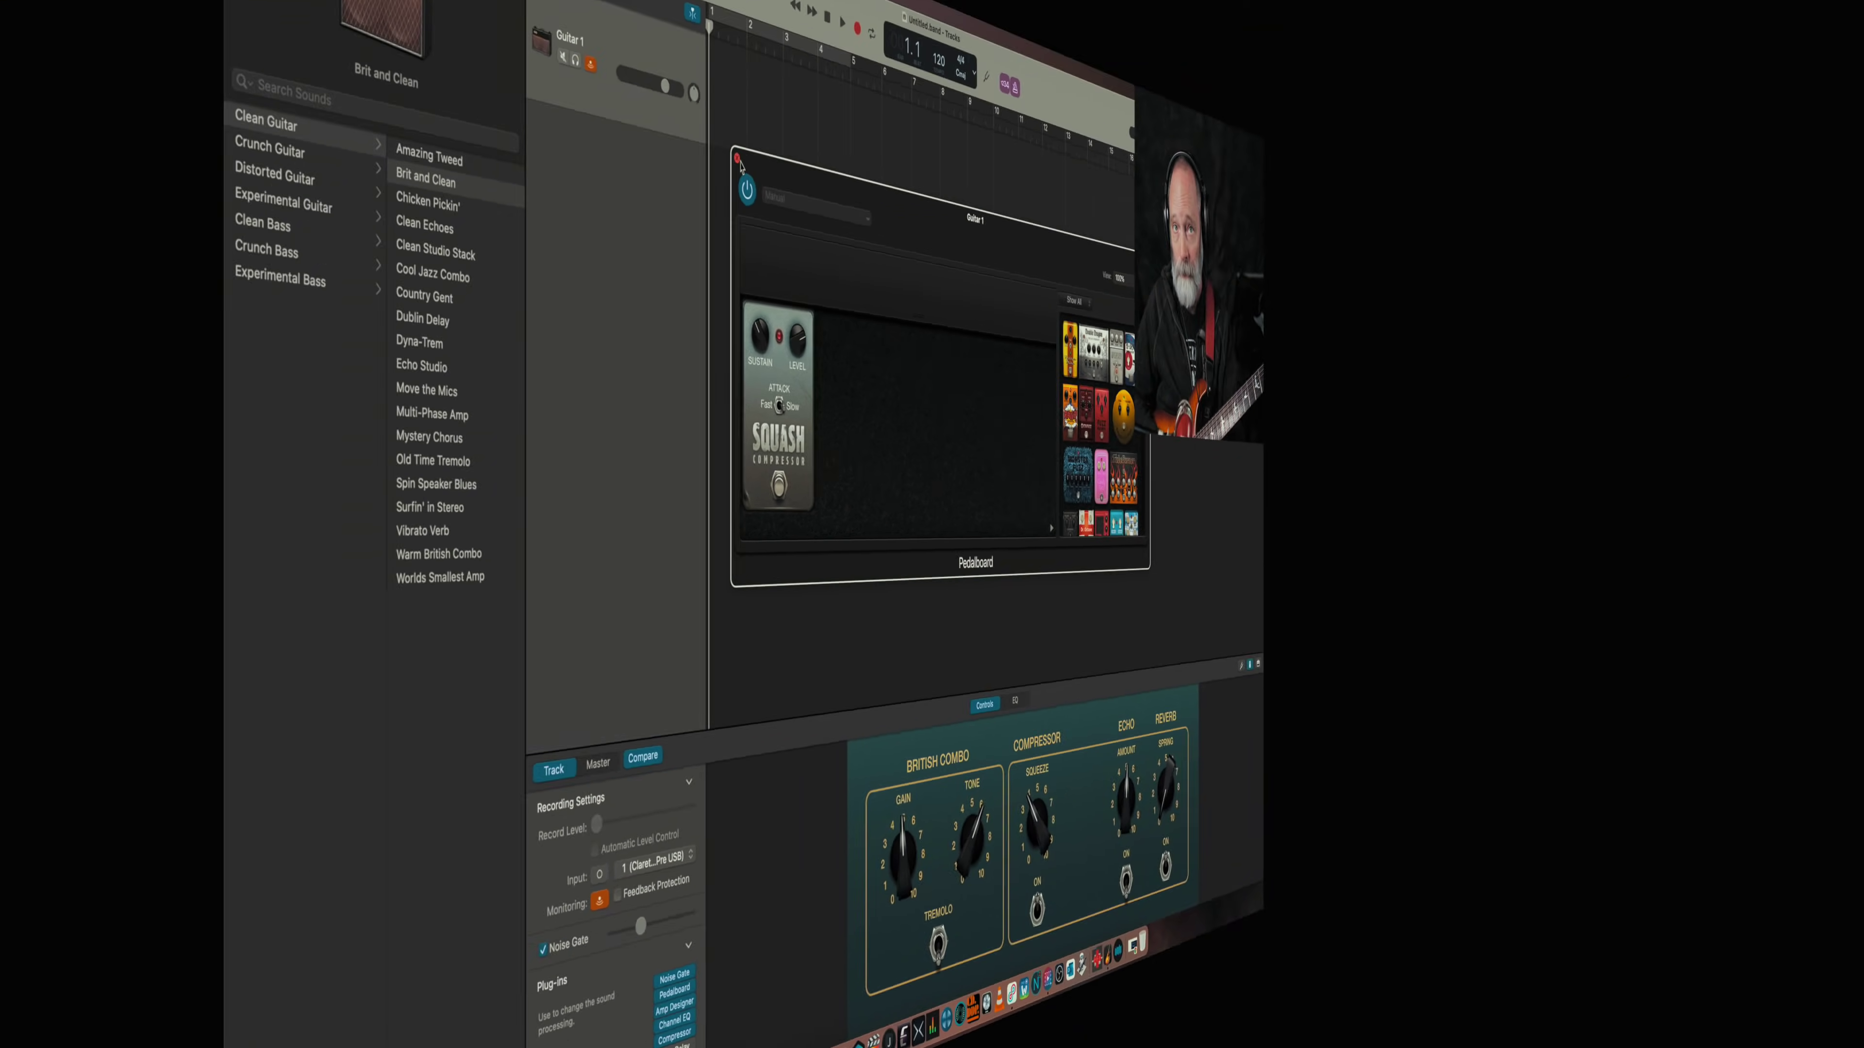
click(584, 208)
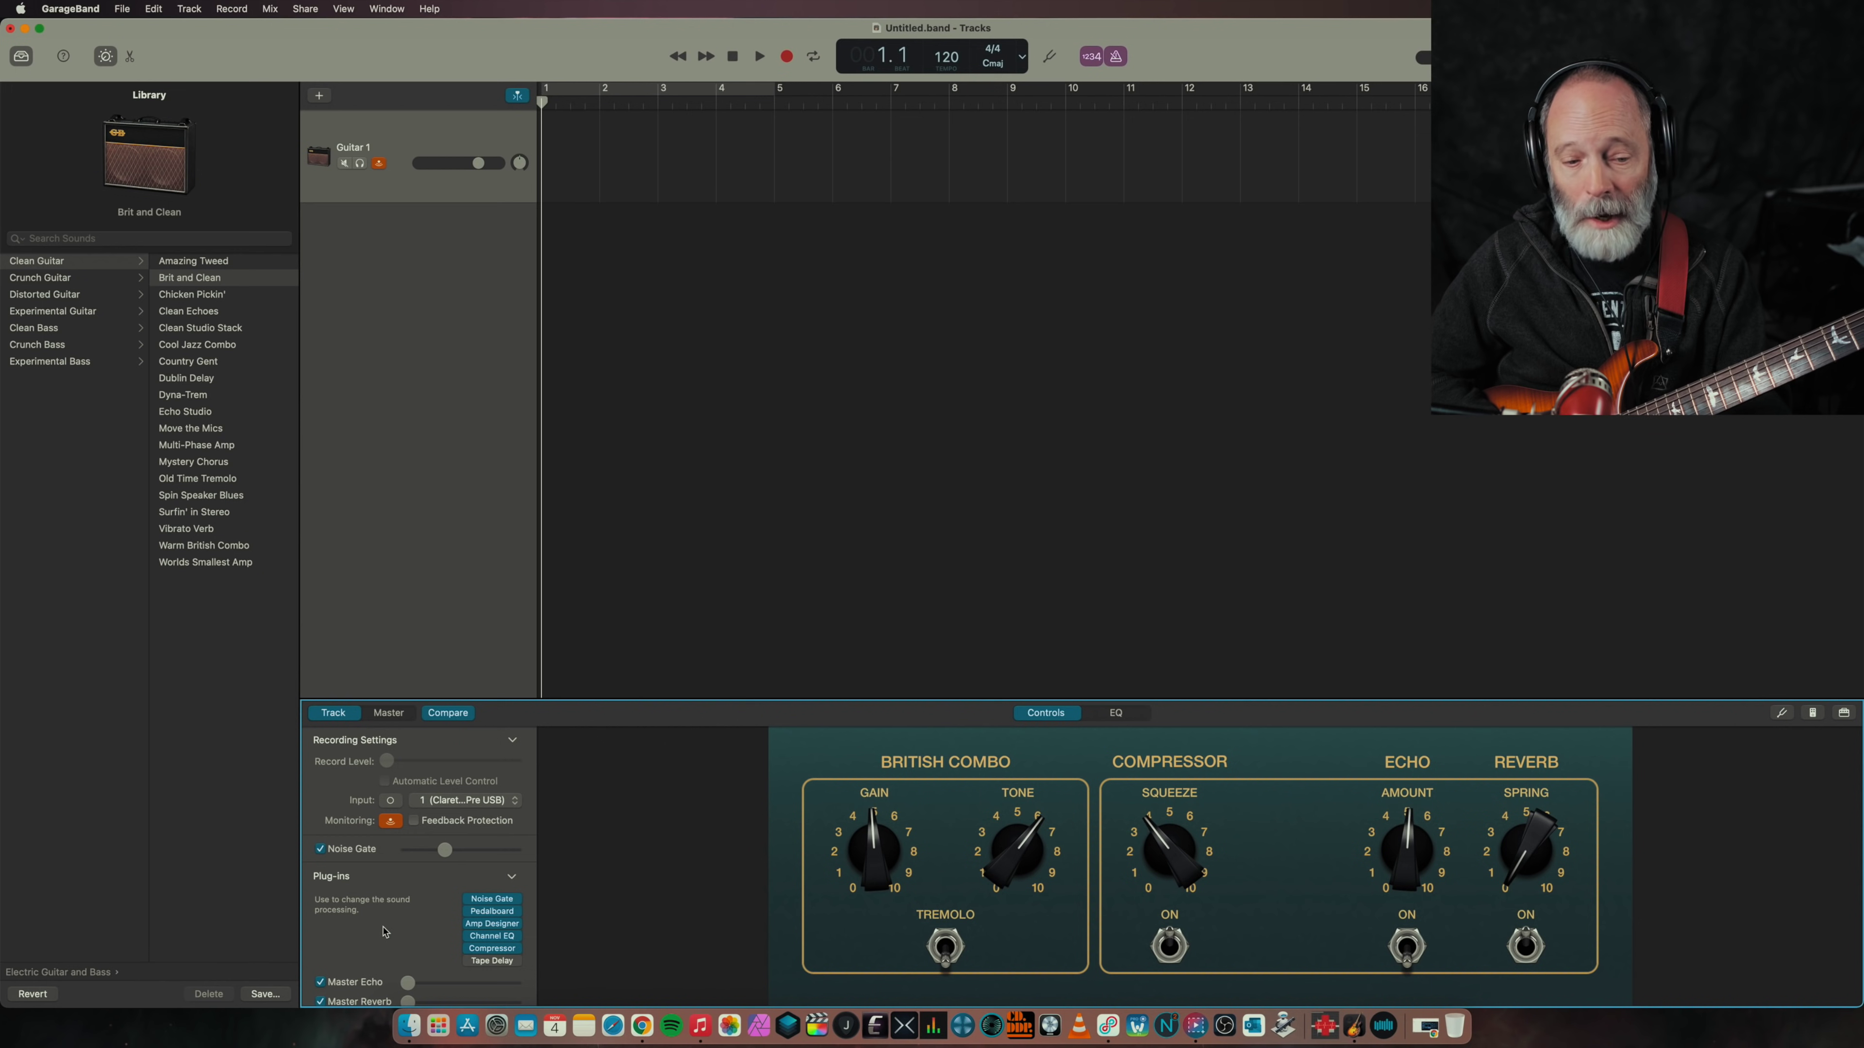
Step: Open the echo and reverb settings and raise Guitar 1's Master Echo amount to just under half
scroll(382, 932, down, 1)
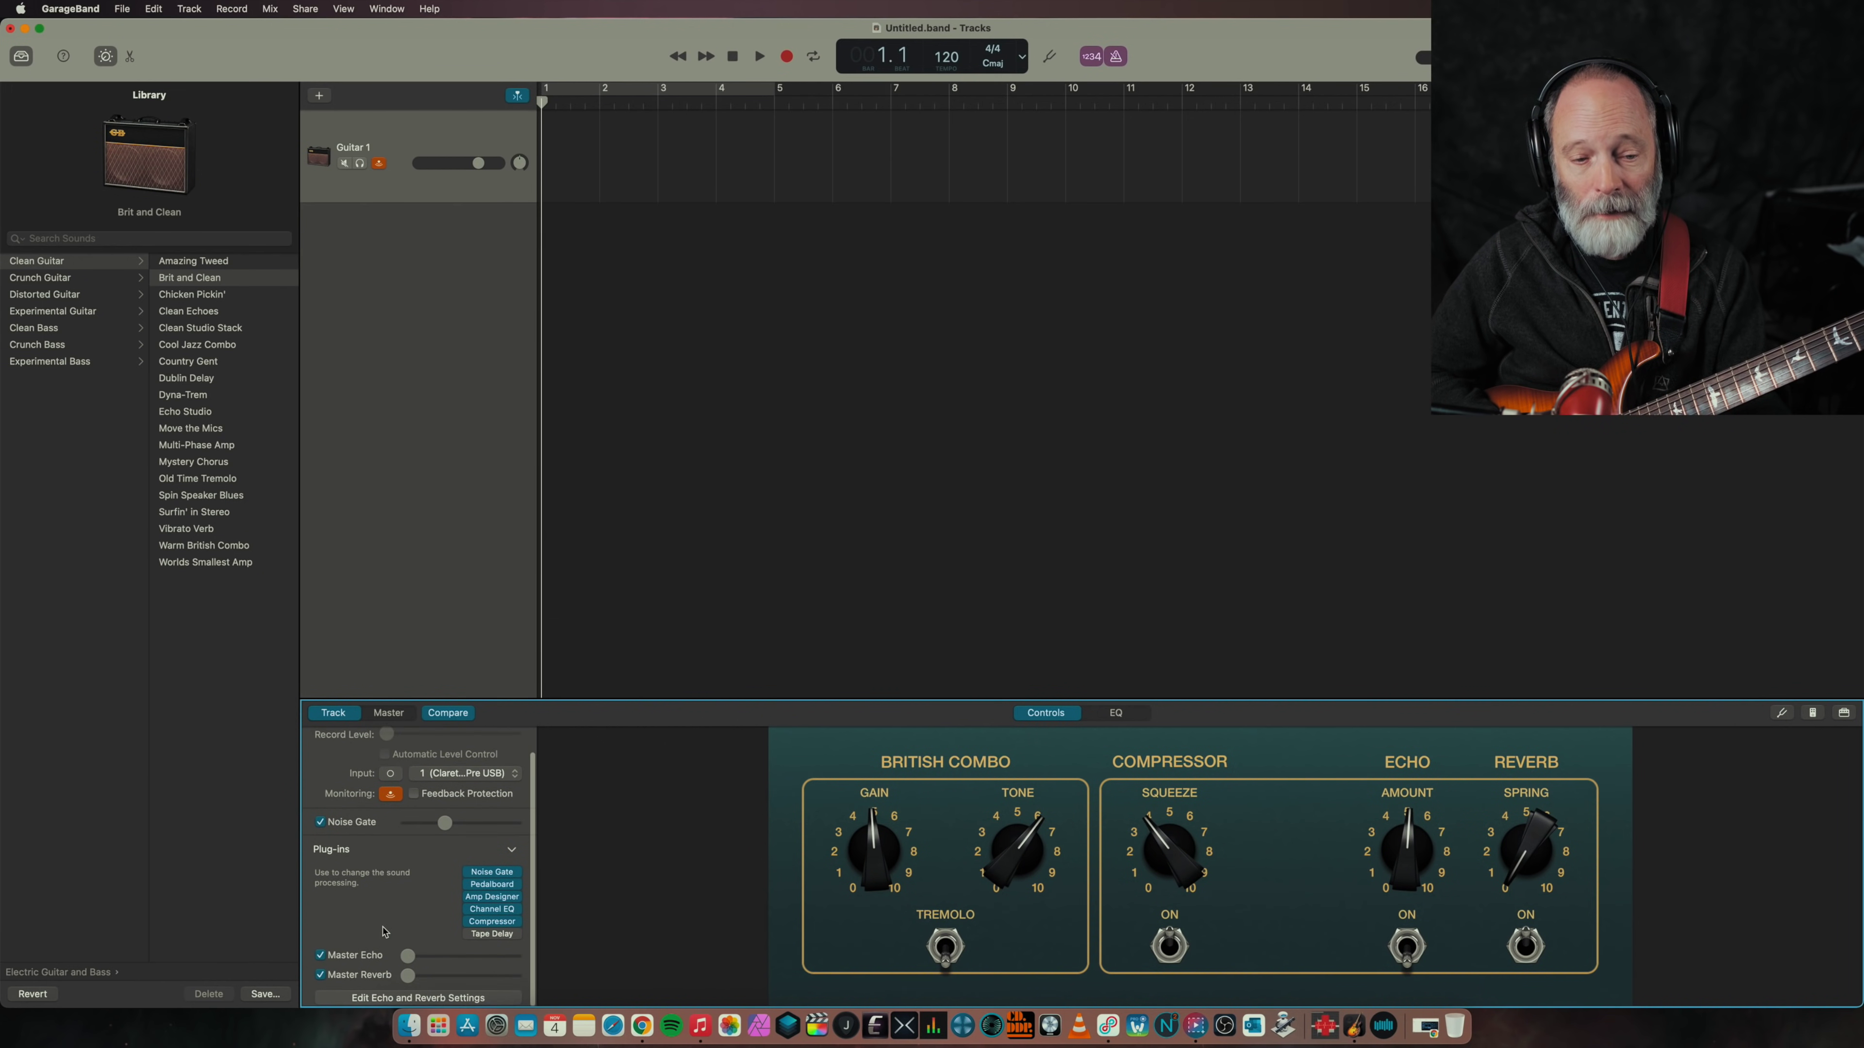
scroll(383, 932, down, 3)
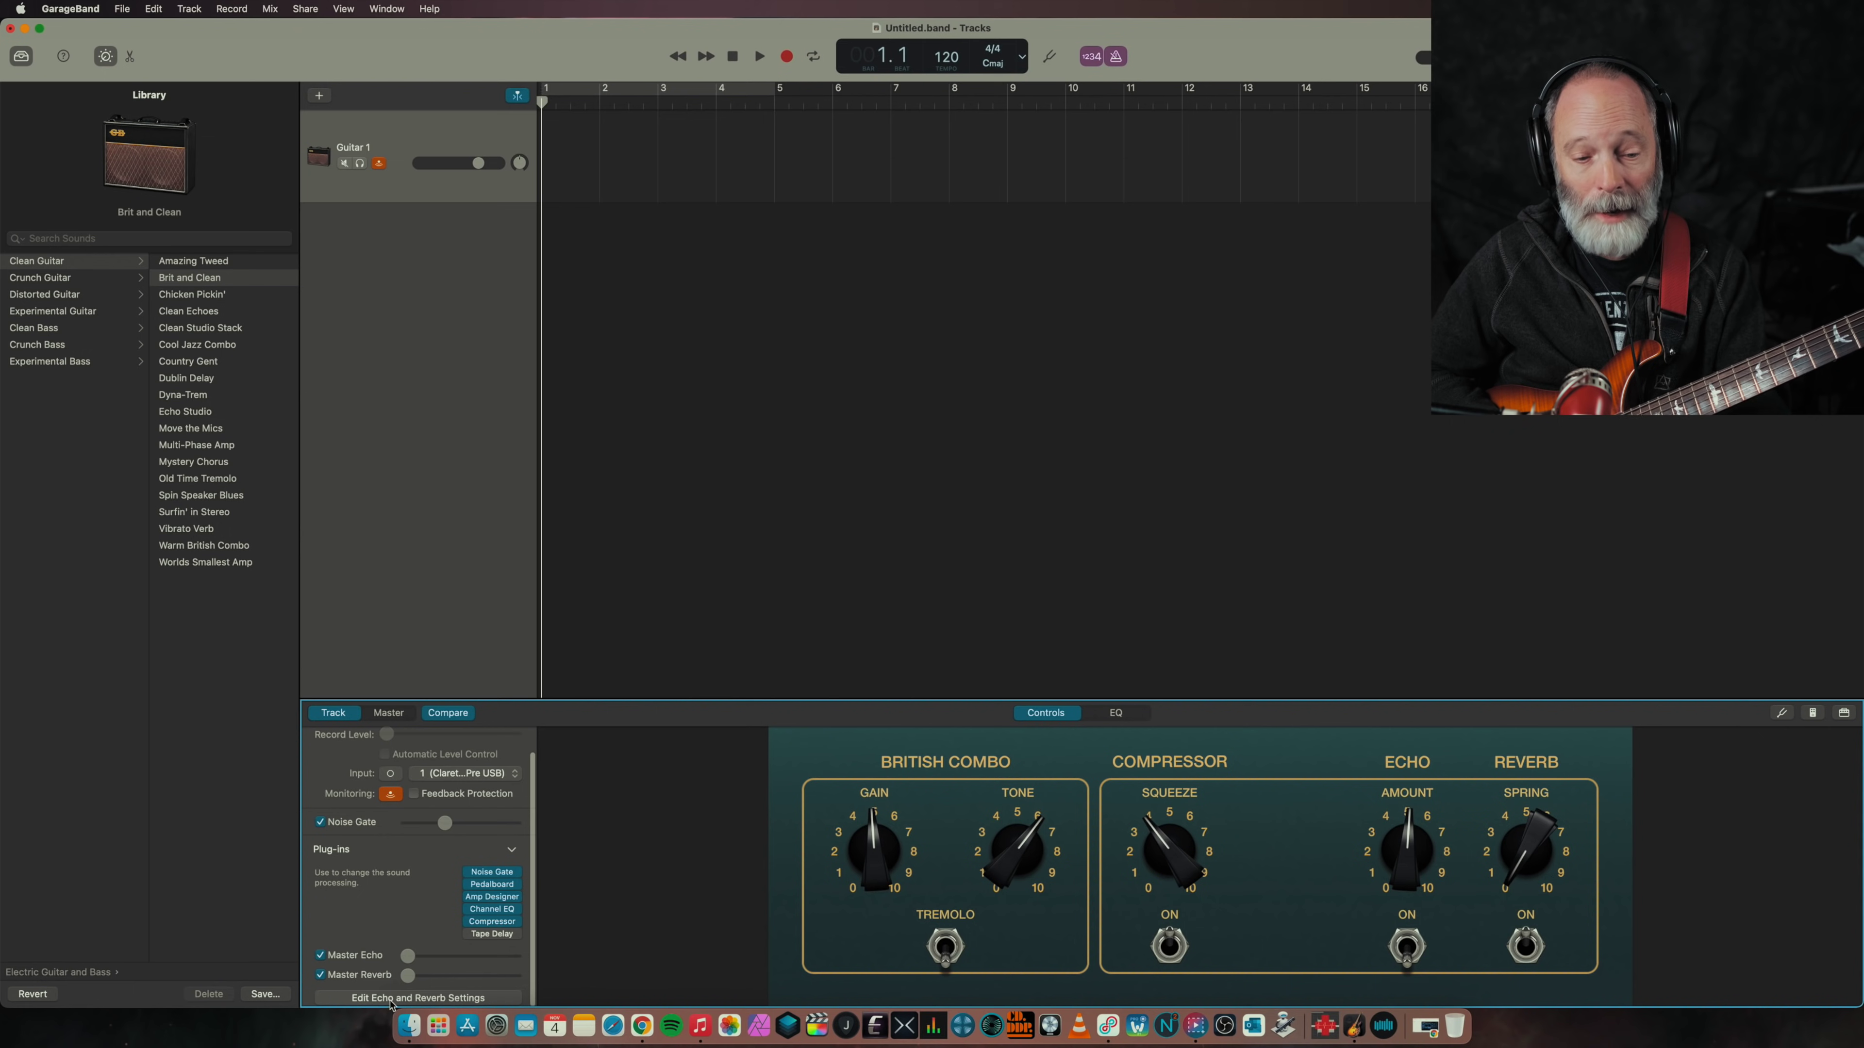
click(389, 998)
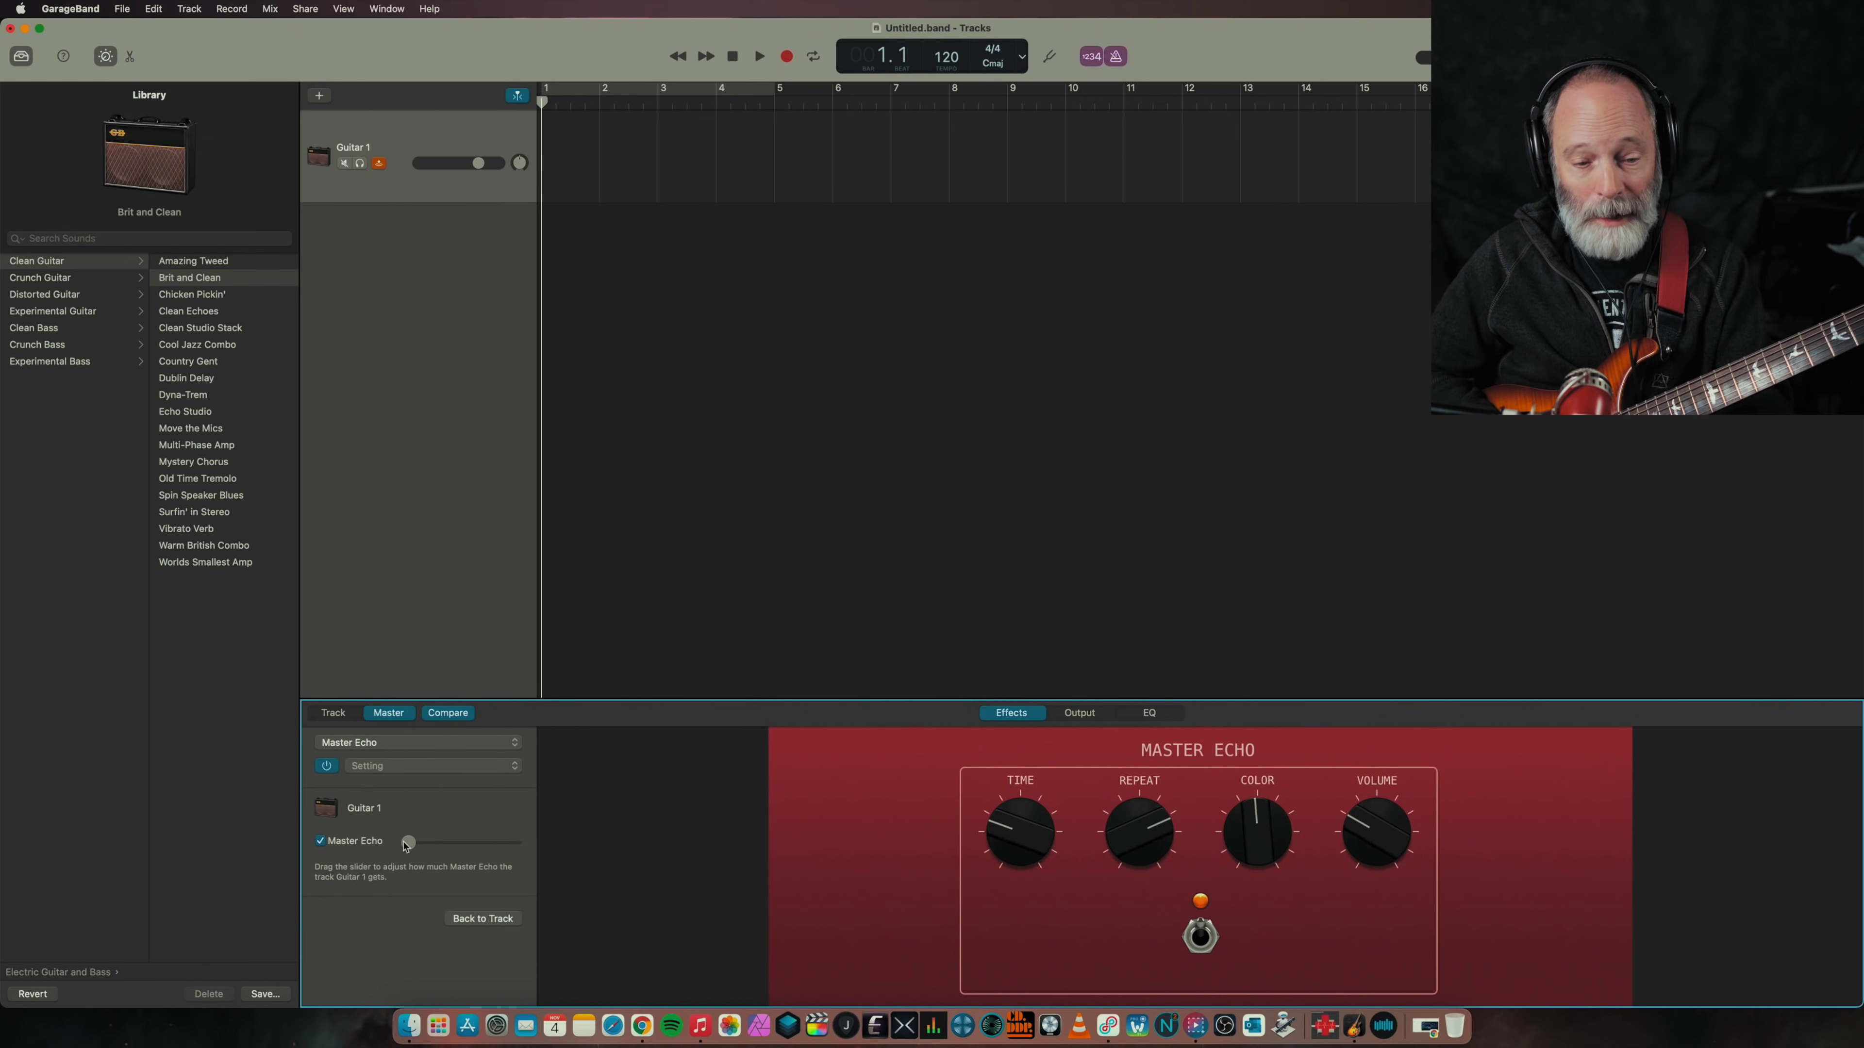
drag(401, 848, 459, 848)
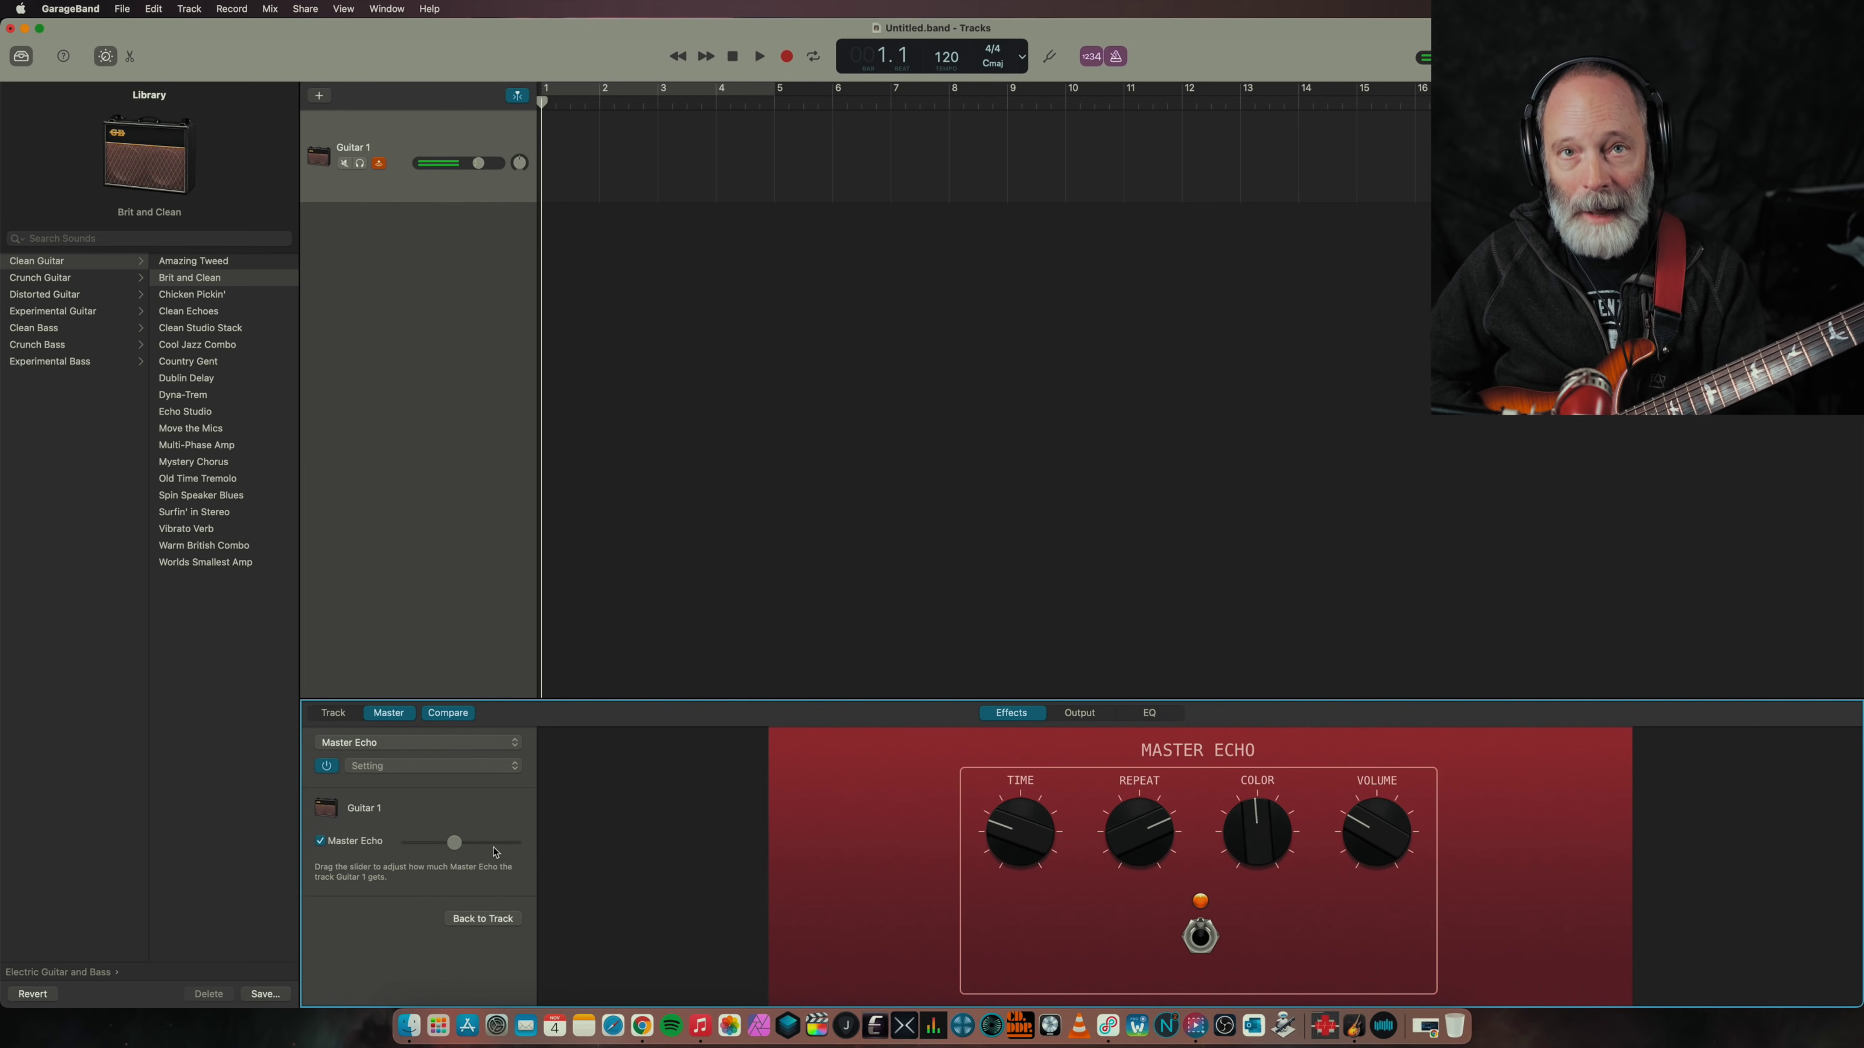
Step: Try different Master Echo time settings and raise the echo volume to slightly above the middle
drag(1014, 834, 1010, 762)
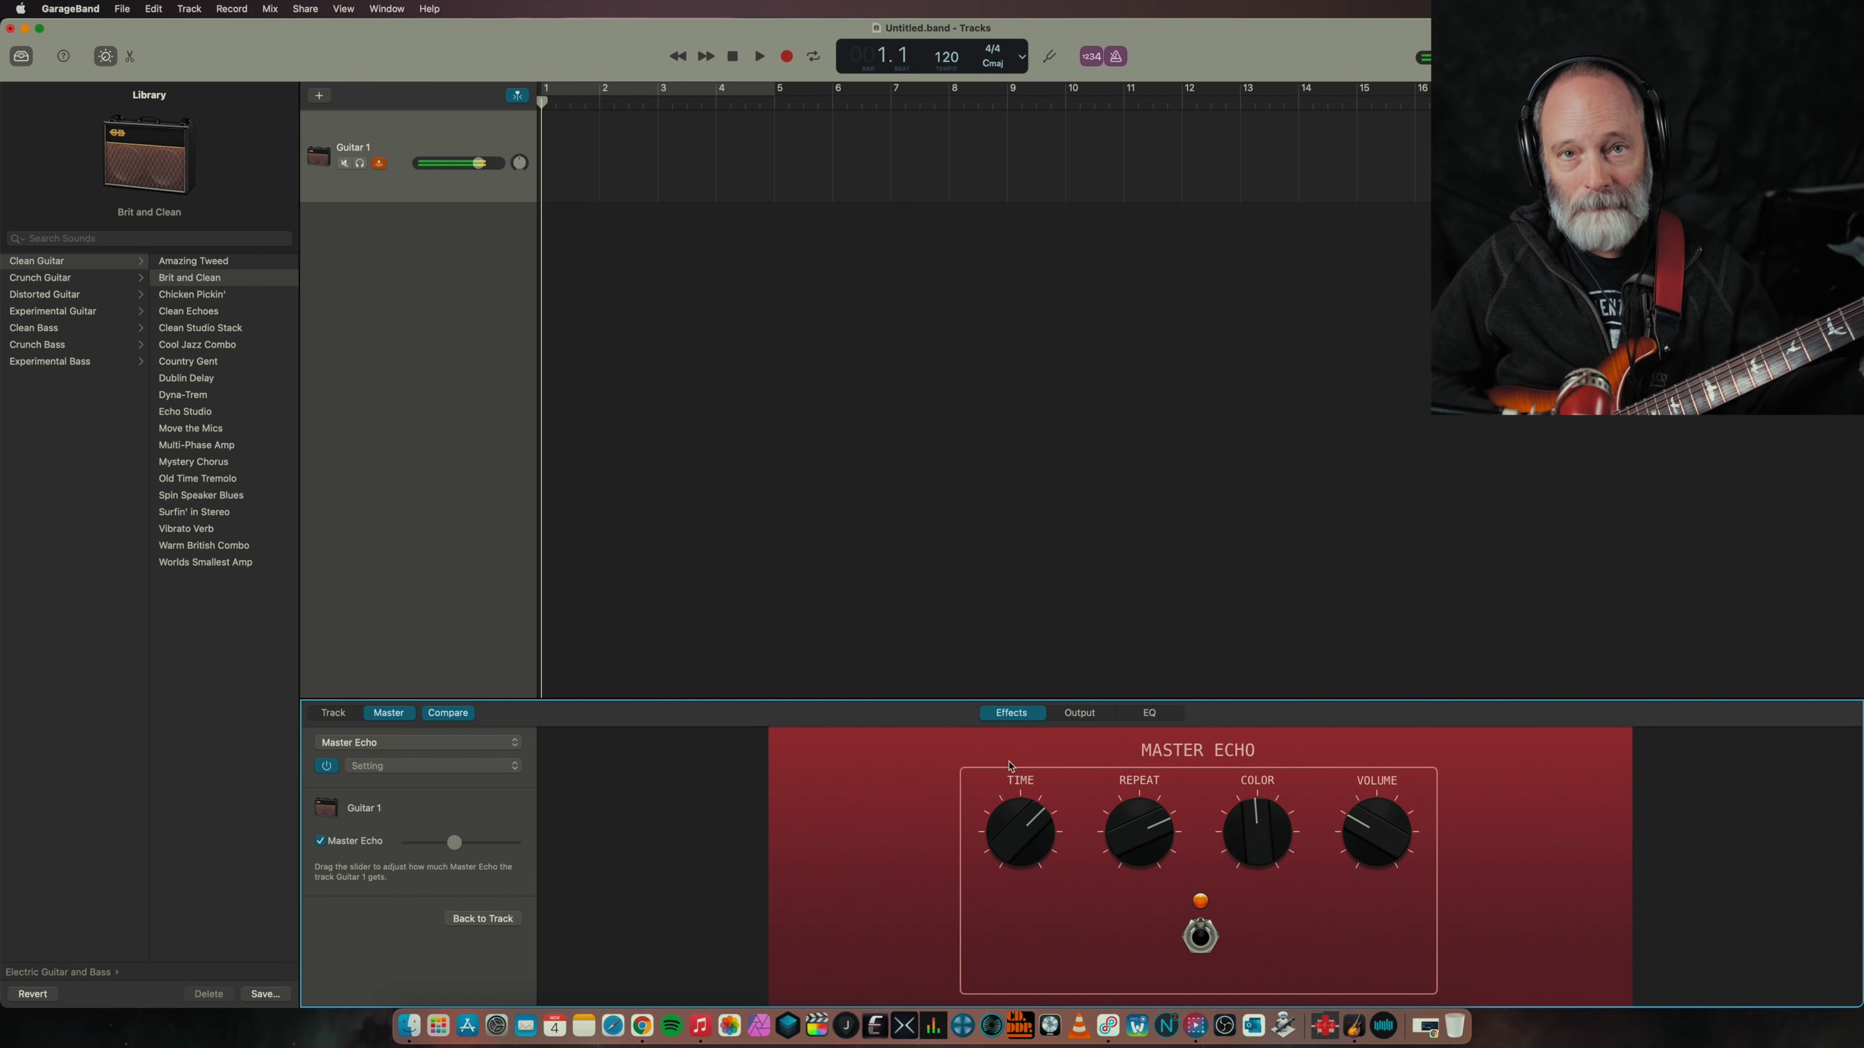
drag(1023, 808, 1020, 841)
drag(1338, 829, 1359, 788)
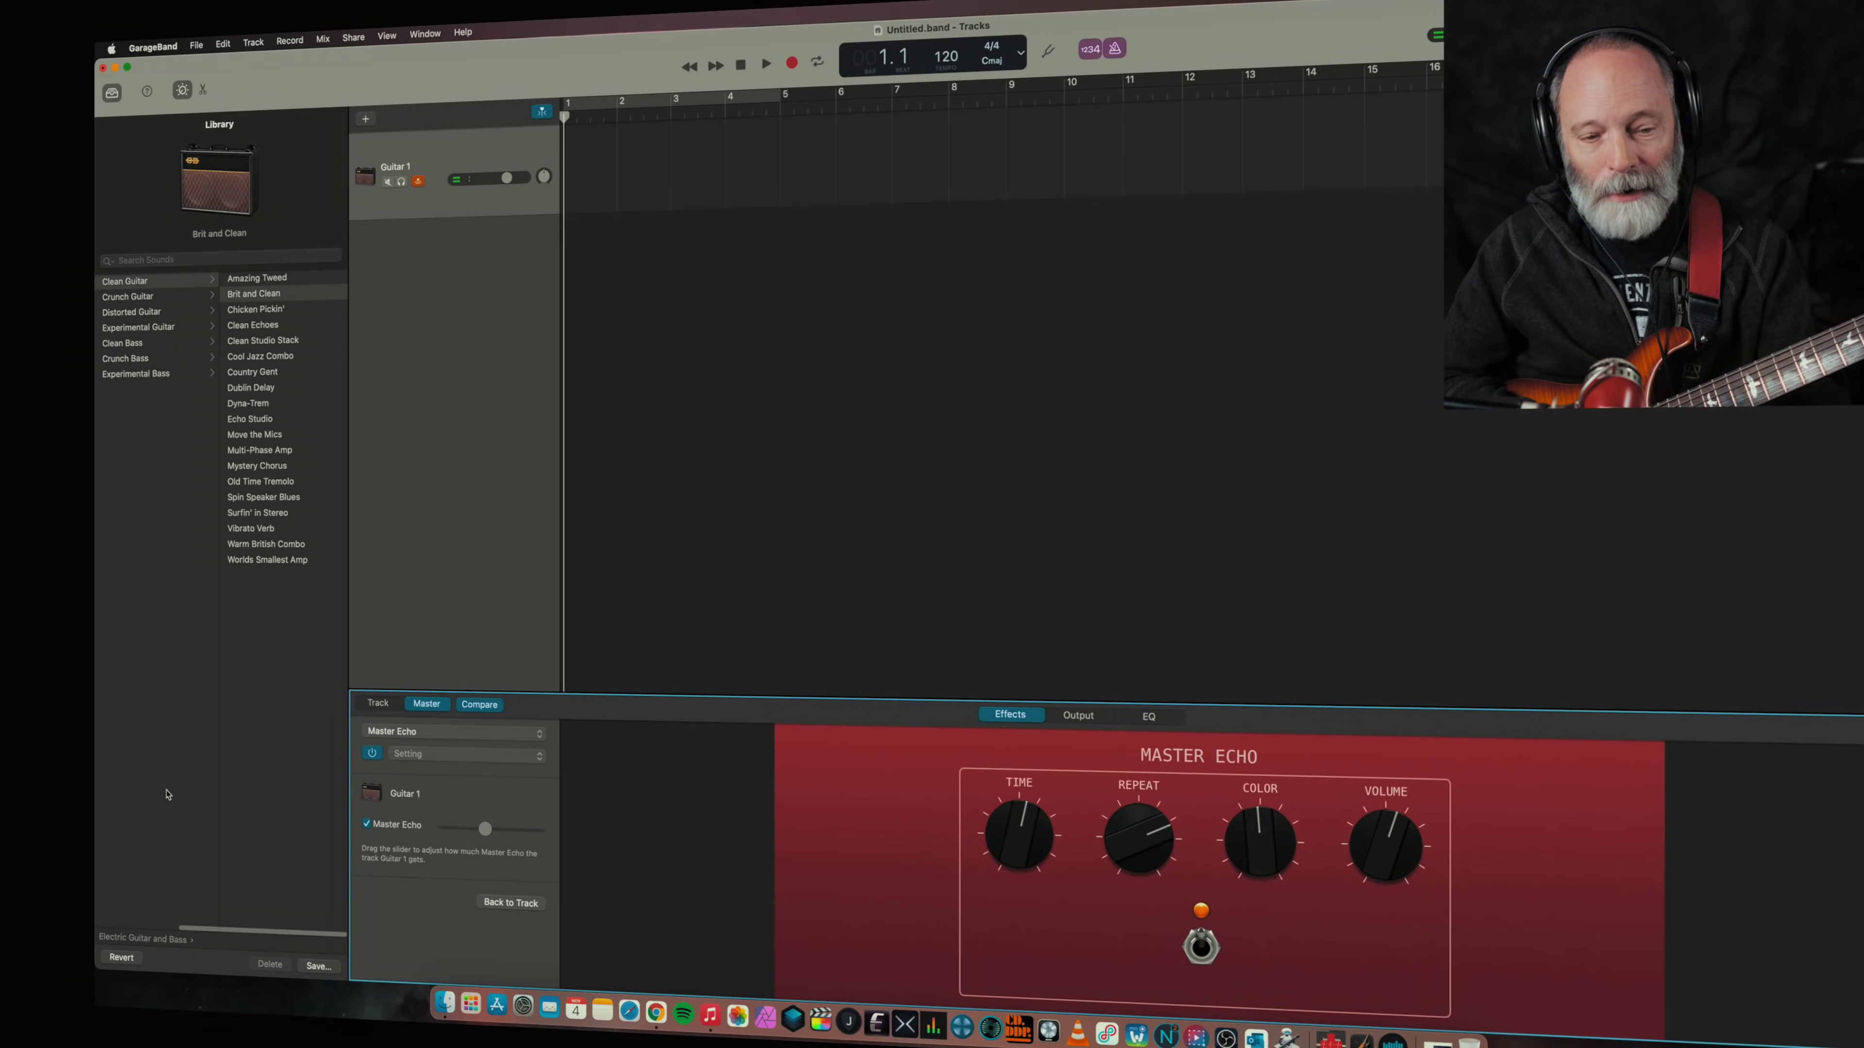
Step: Review Guitar 1's track settings and plug-ins, and return to the master settings
click(378, 703)
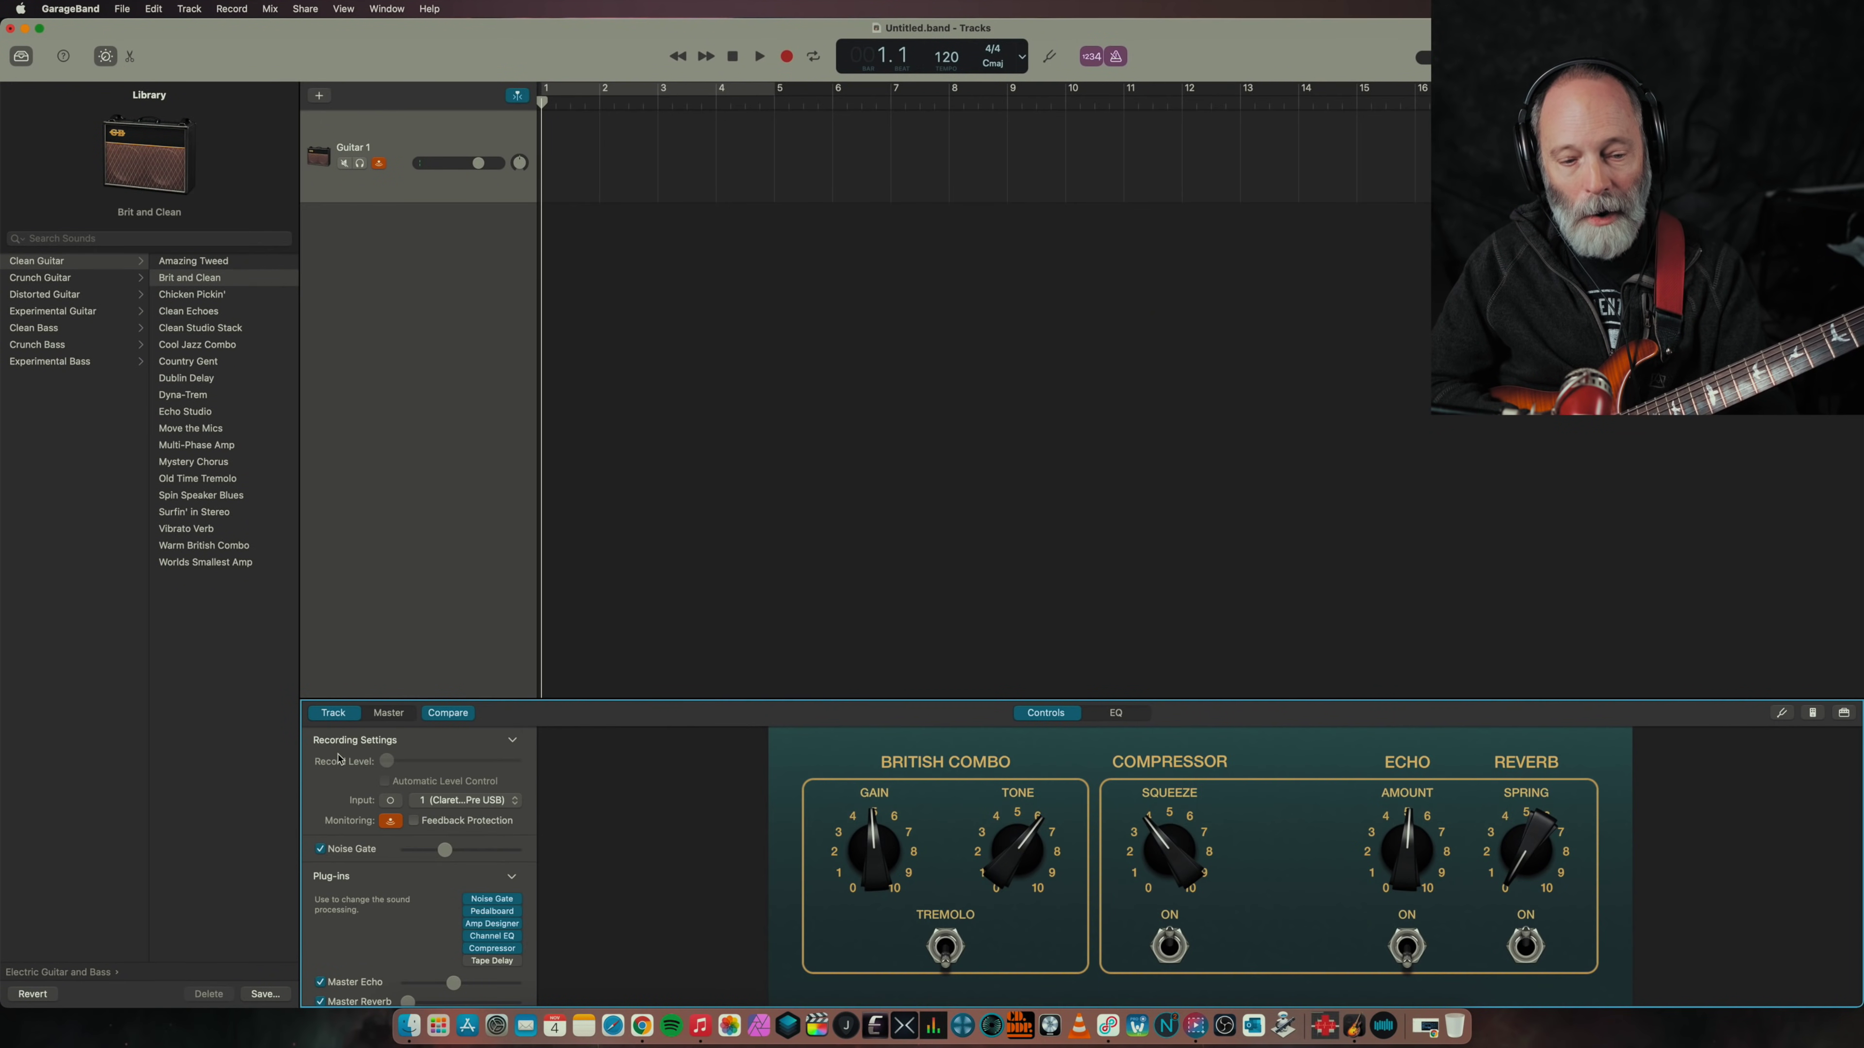
mouse_move(484, 957)
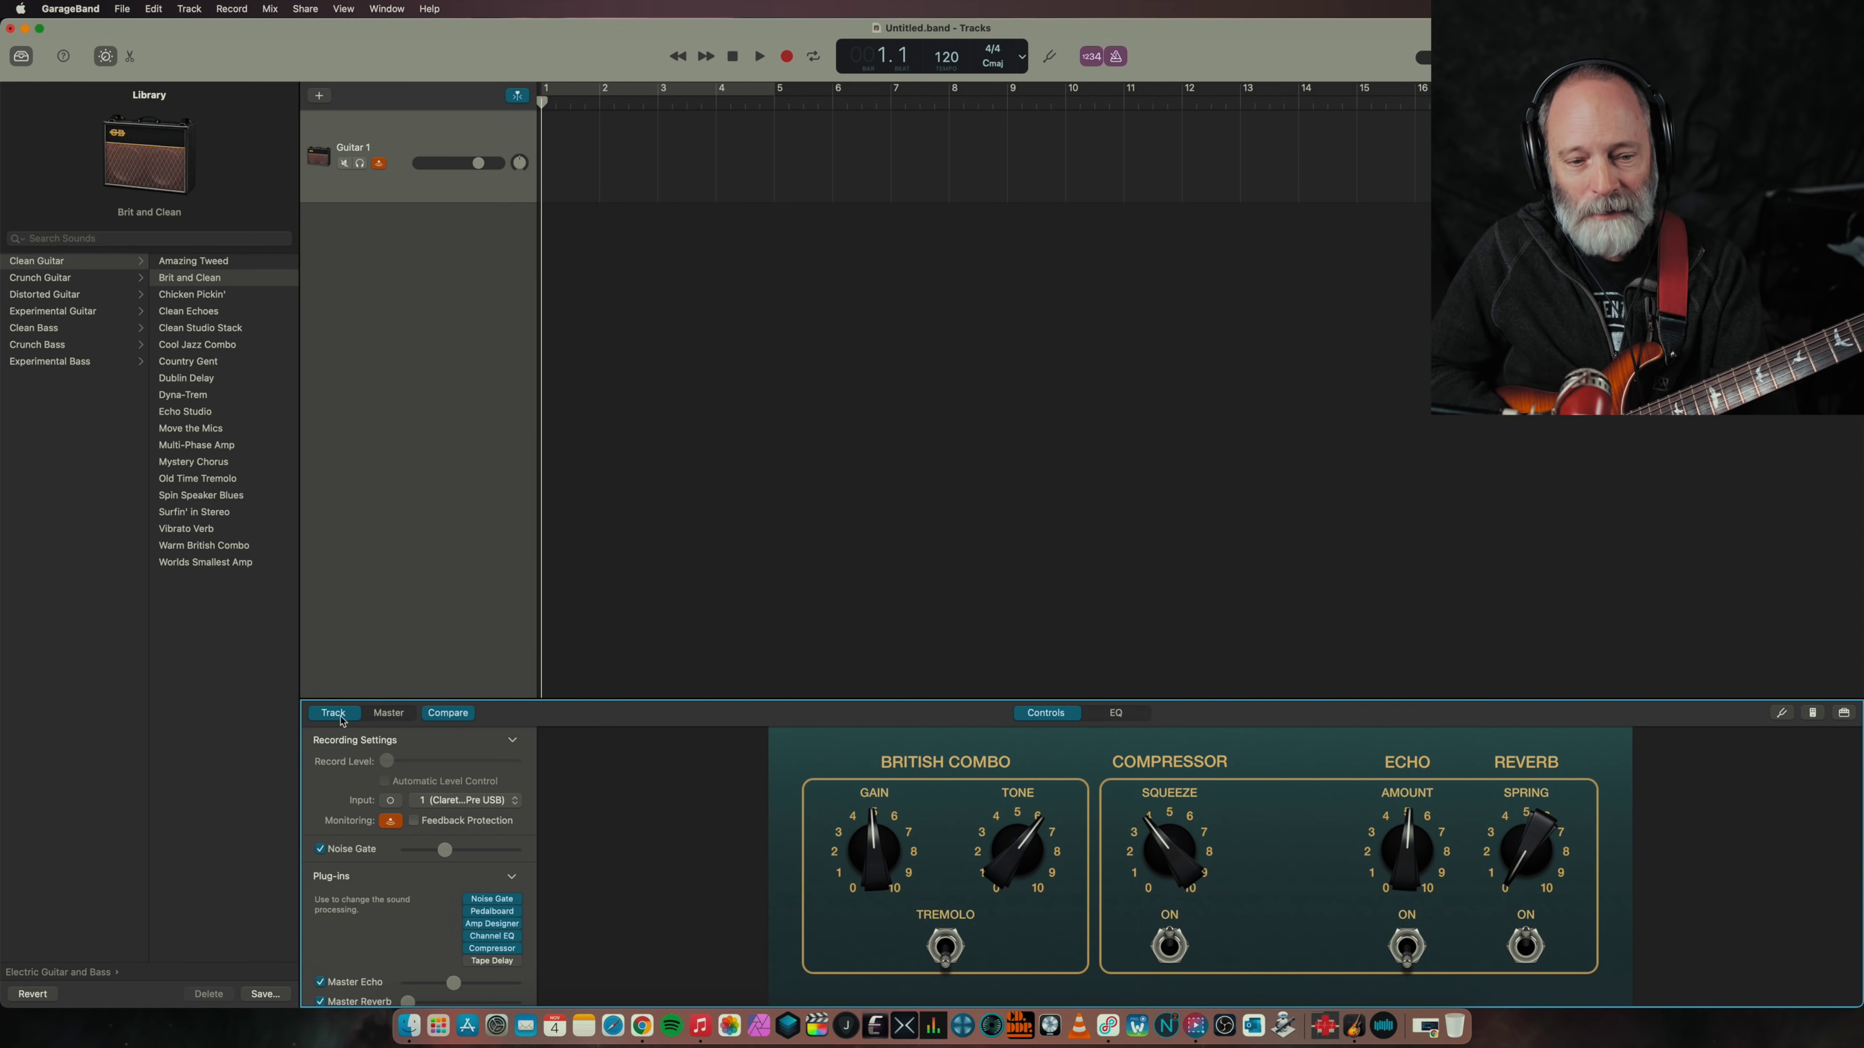
click(390, 713)
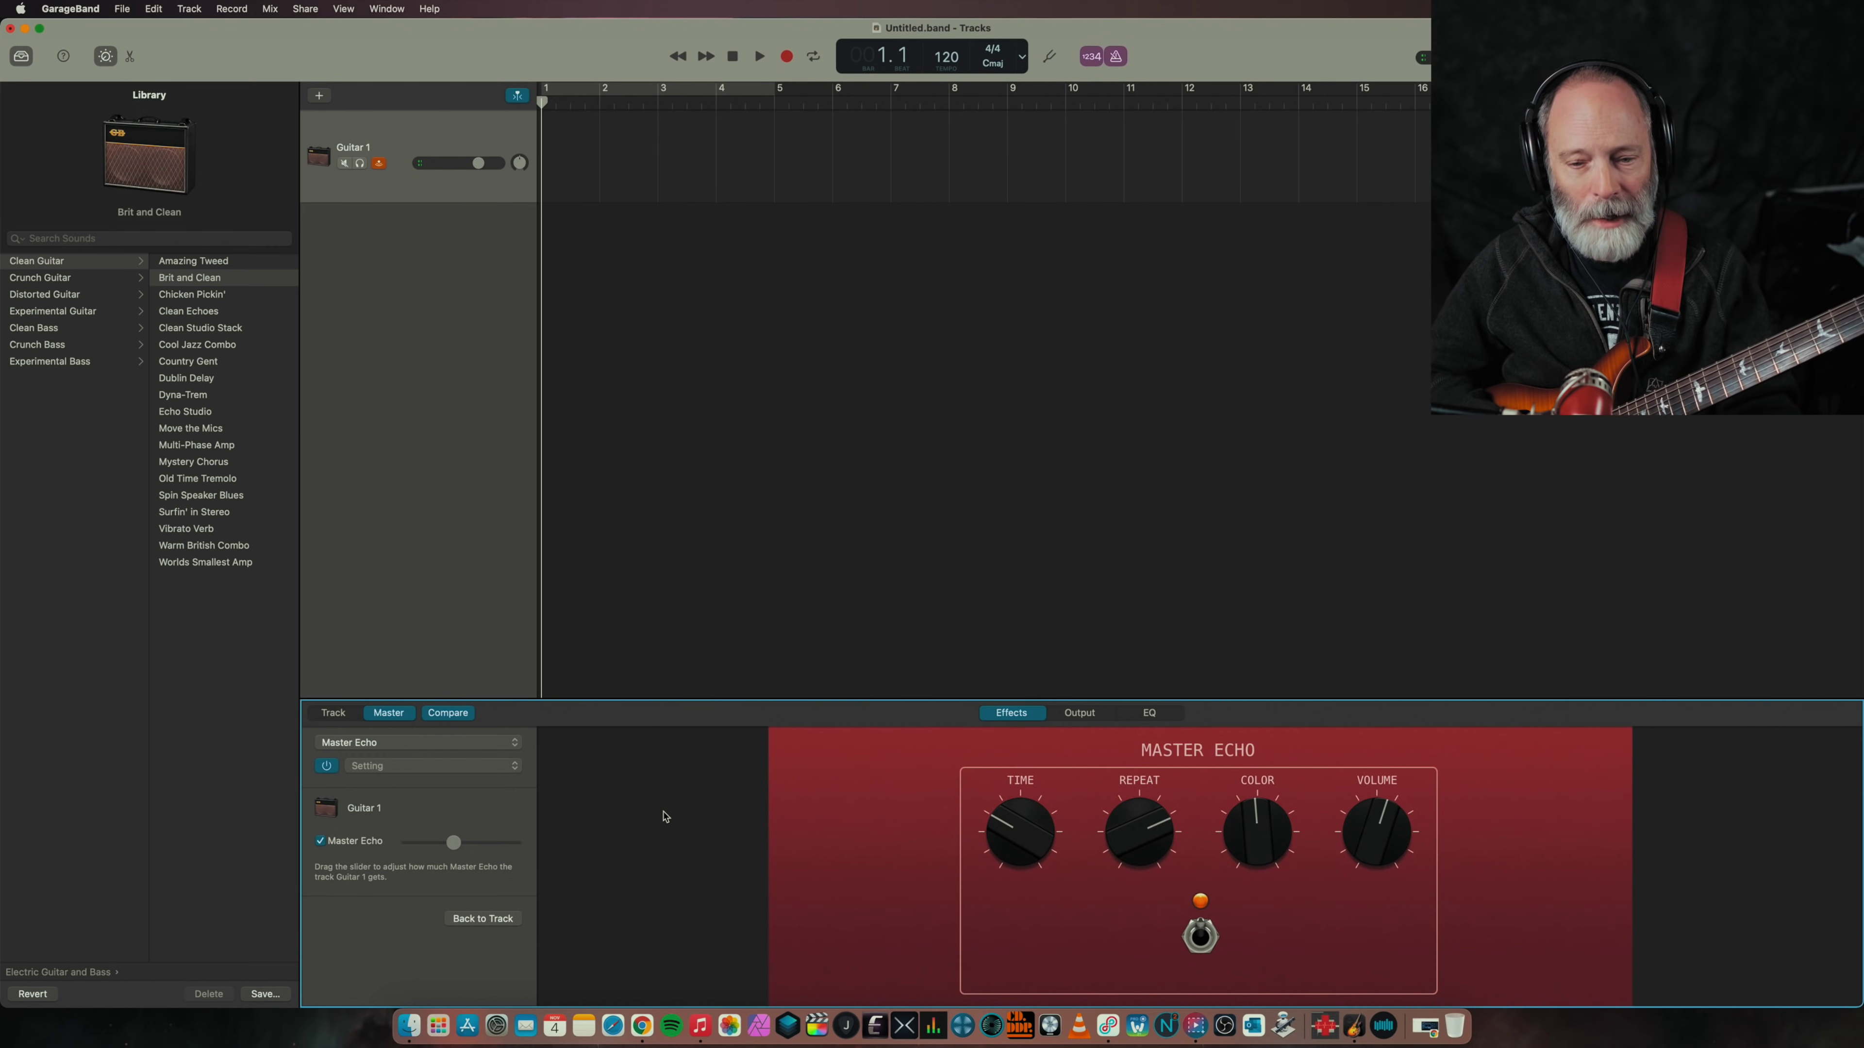
Step: Try out the compression on the master output and switch it back off
click(1080, 714)
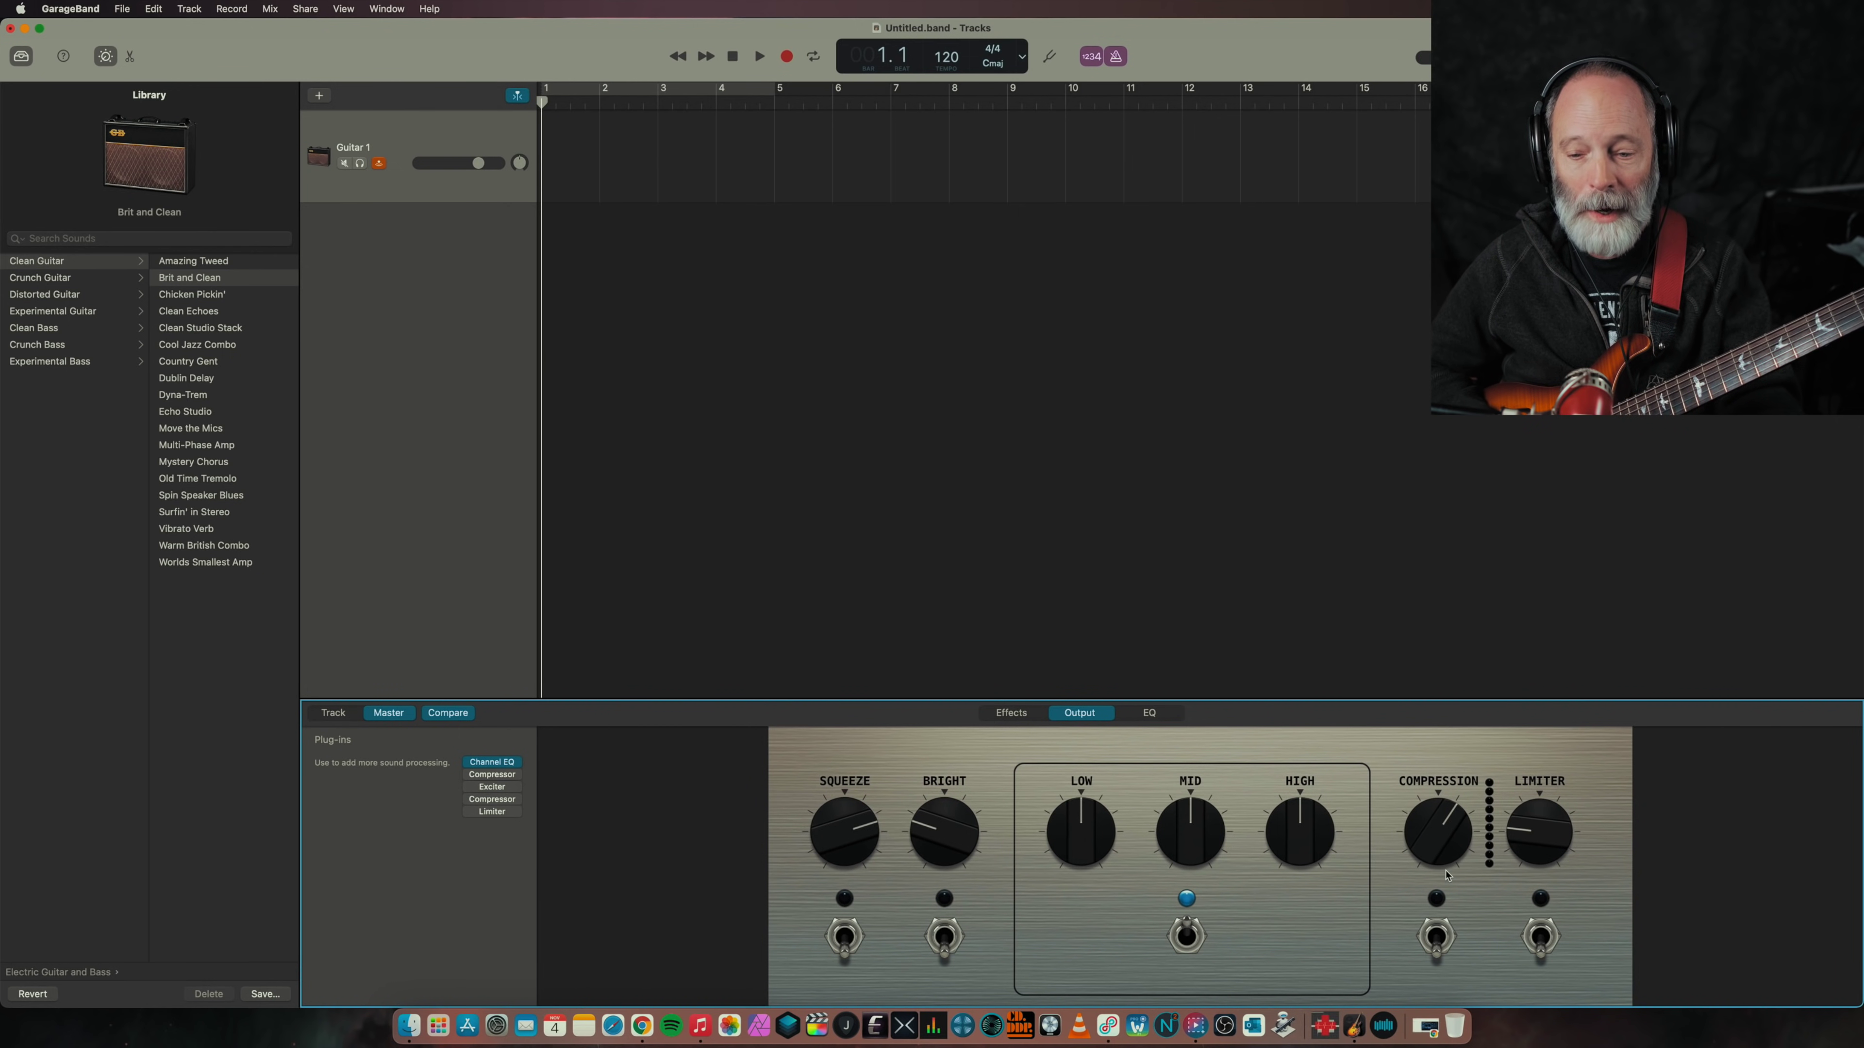
click(1437, 898)
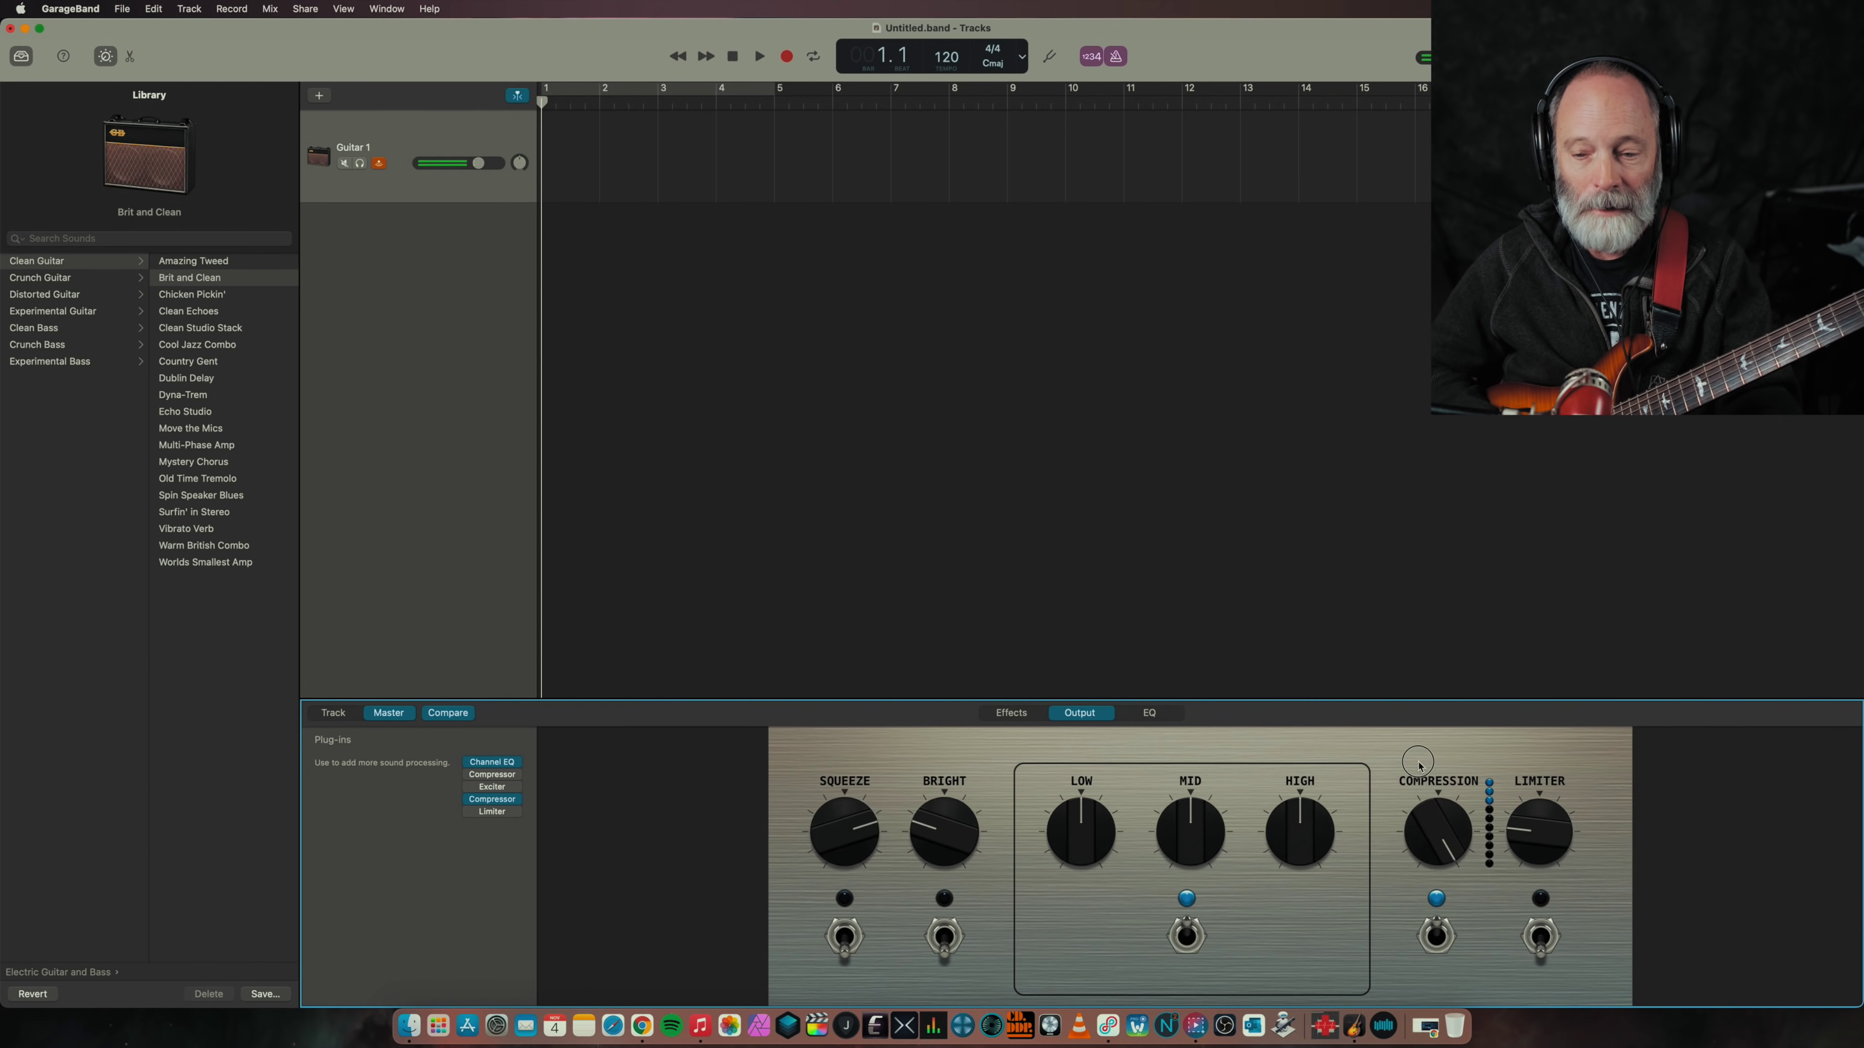
click(1437, 897)
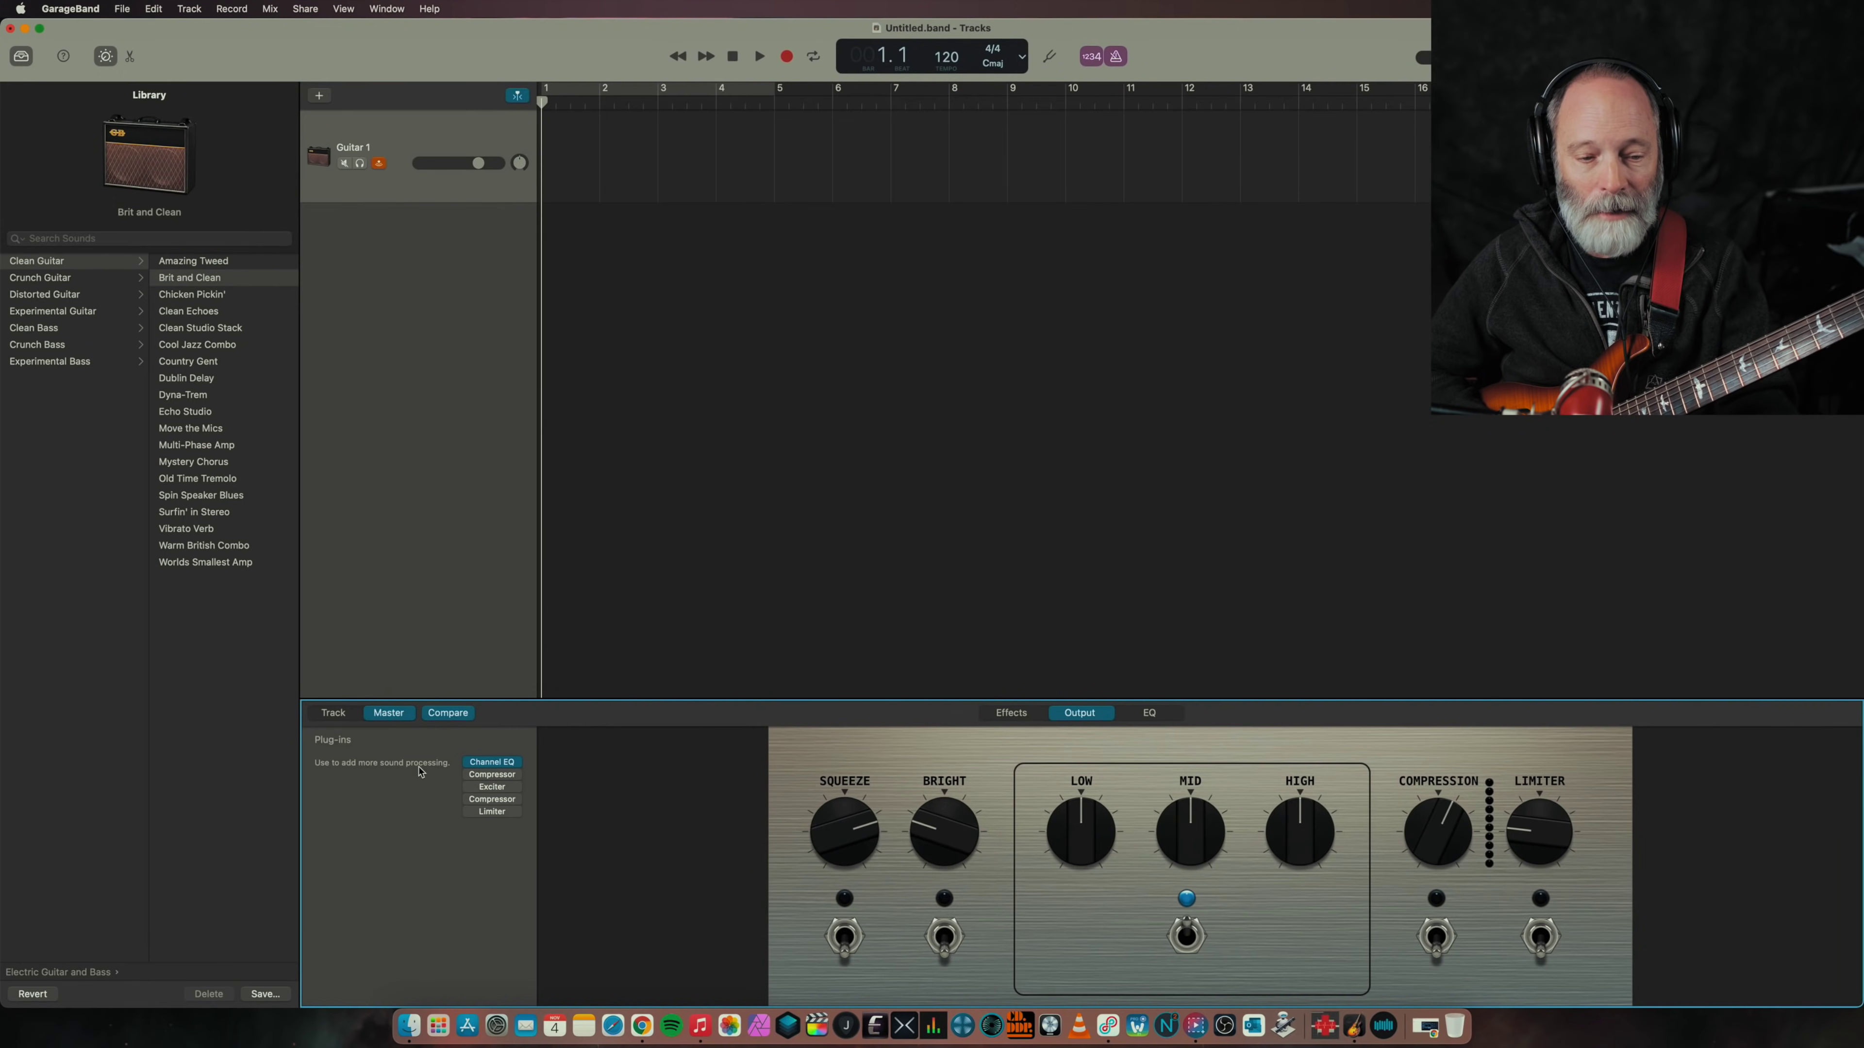
mouse_move(495, 767)
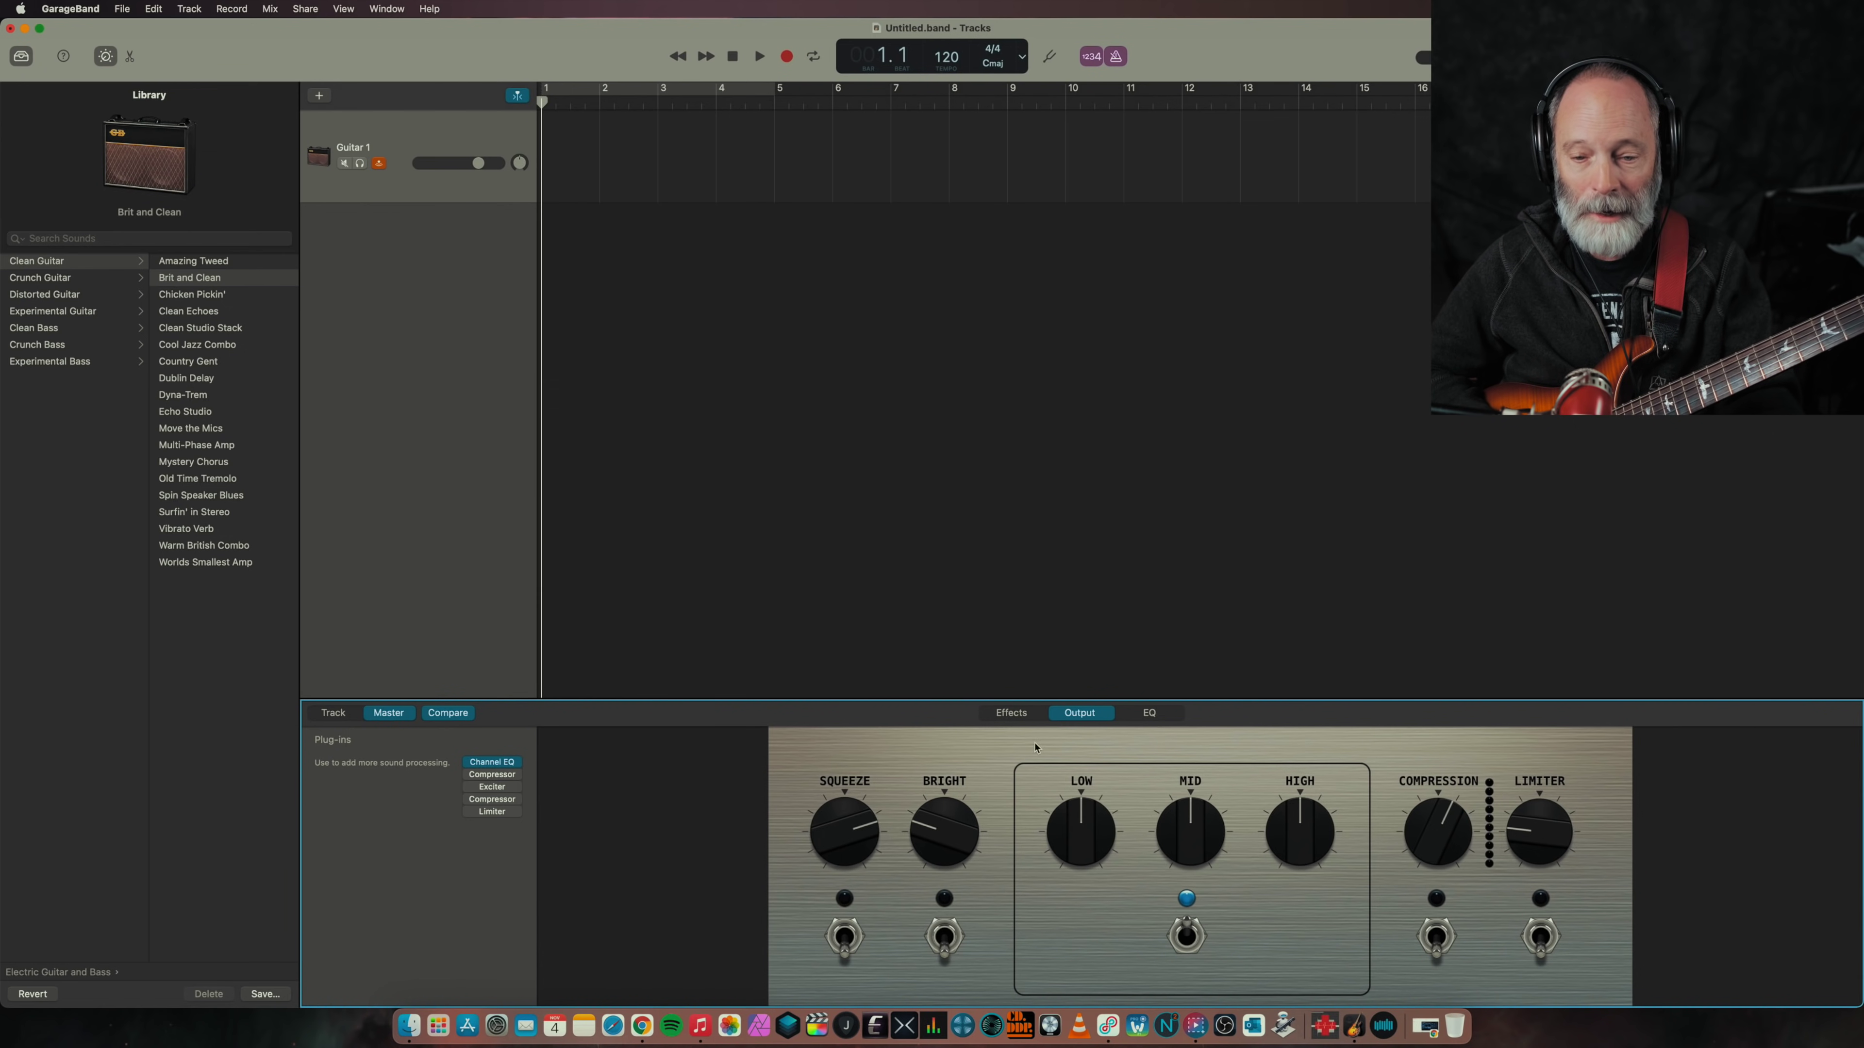
Step: Enable the low cut filter in the master EQ at about 24 Hz and return to the output controls
click(1149, 713)
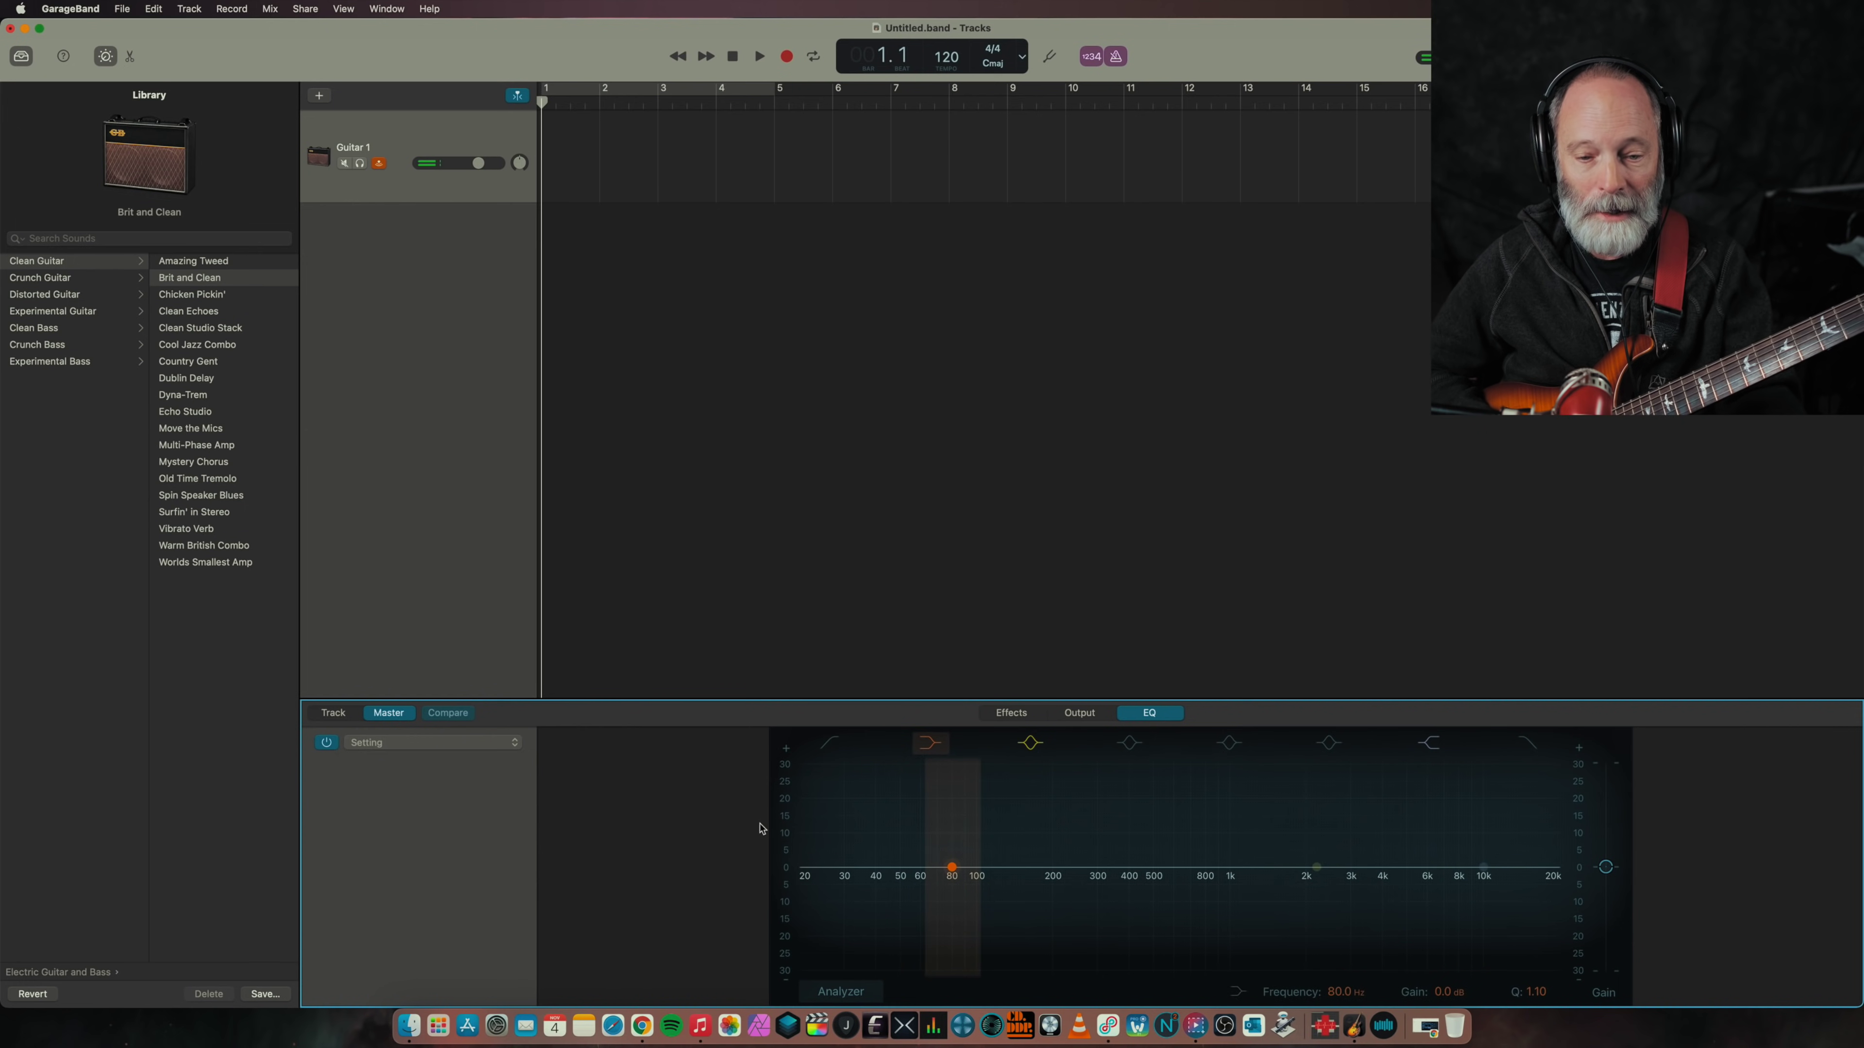
click(830, 745)
mouse_move(844, 879)
mouse_down()
mouse_move(1302, 895)
mouse_move(821, 888)
mouse_up()
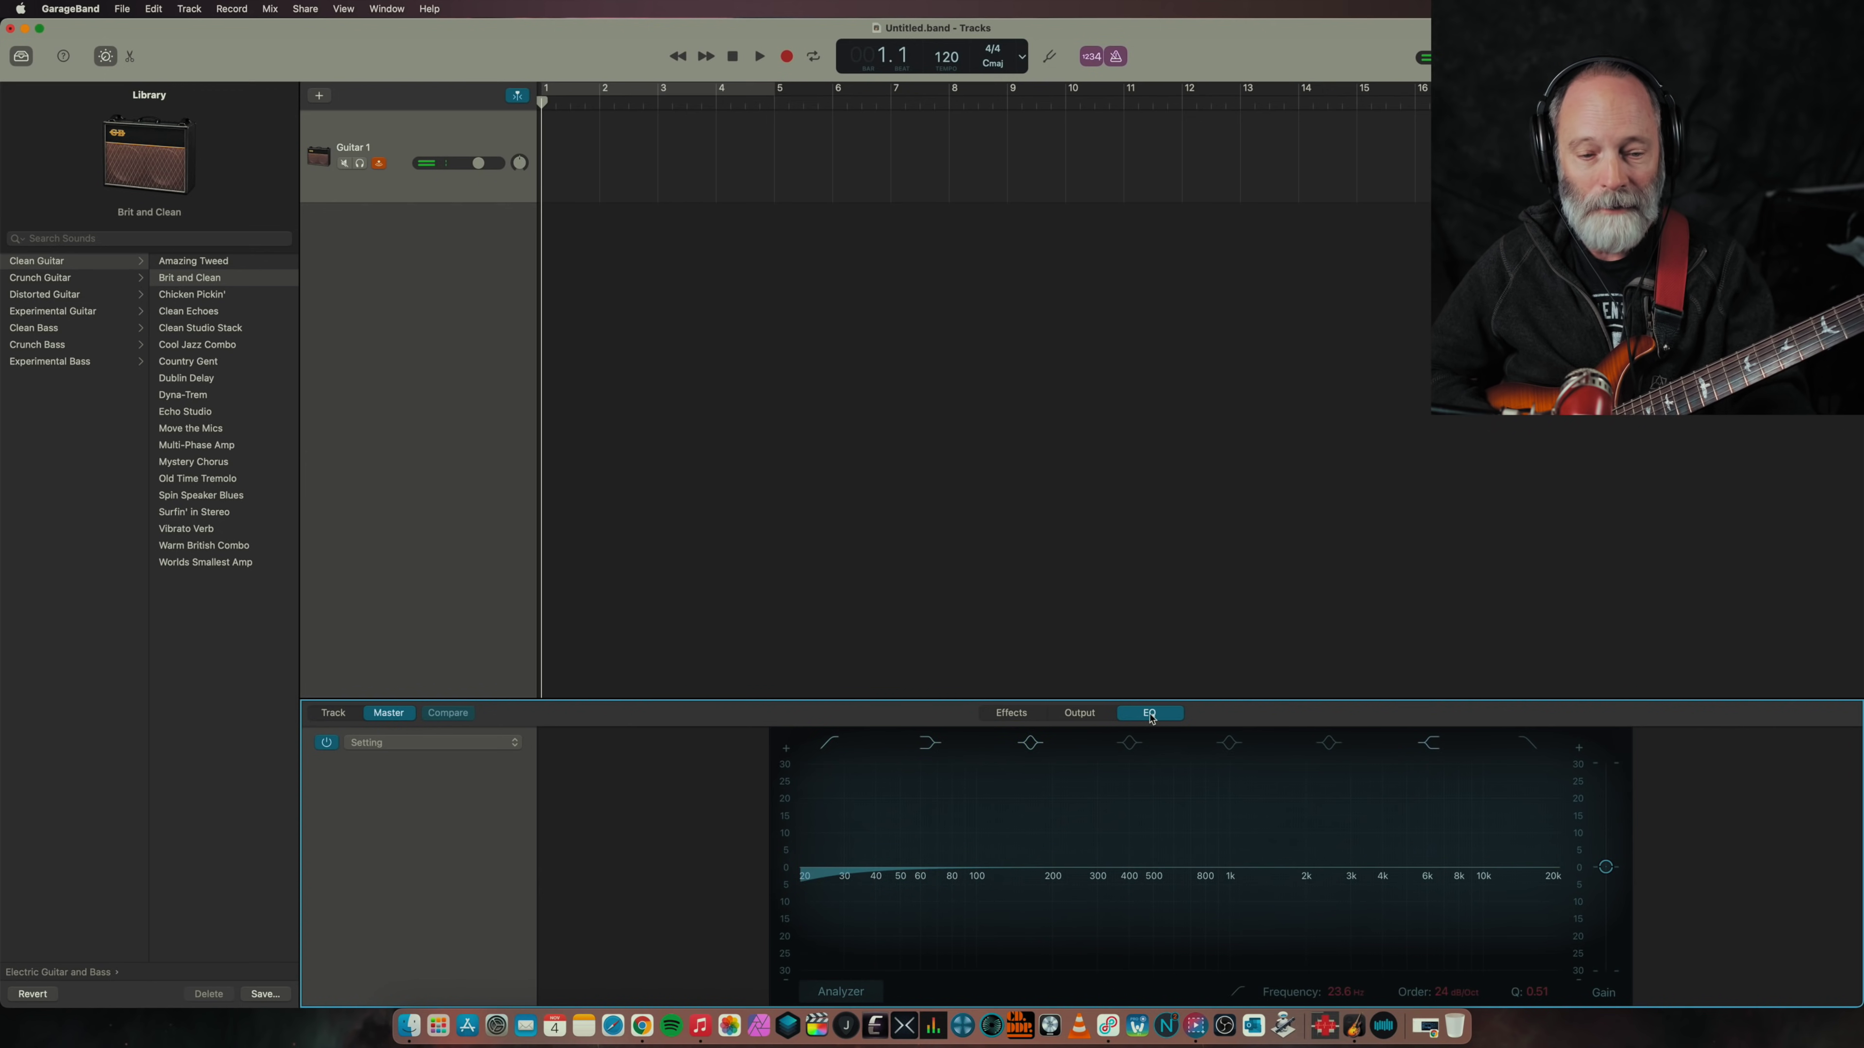
click(1080, 712)
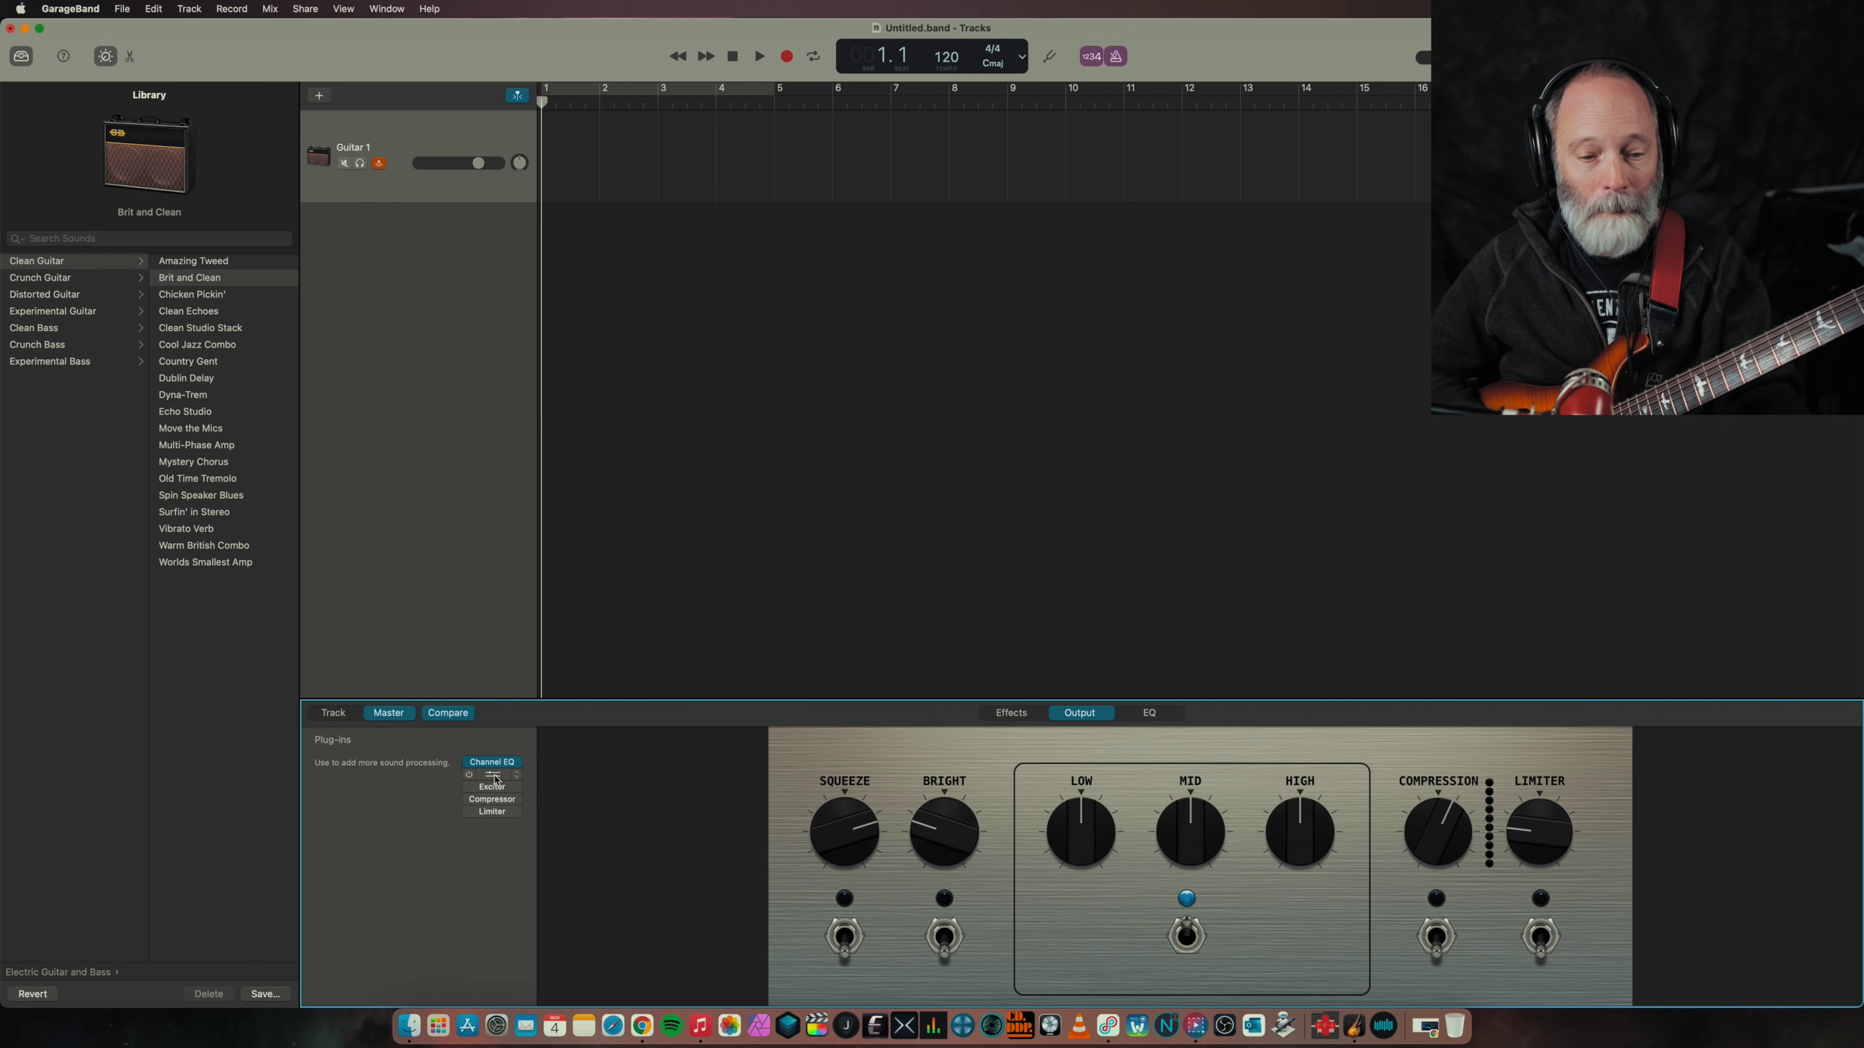
mouse_move(492, 790)
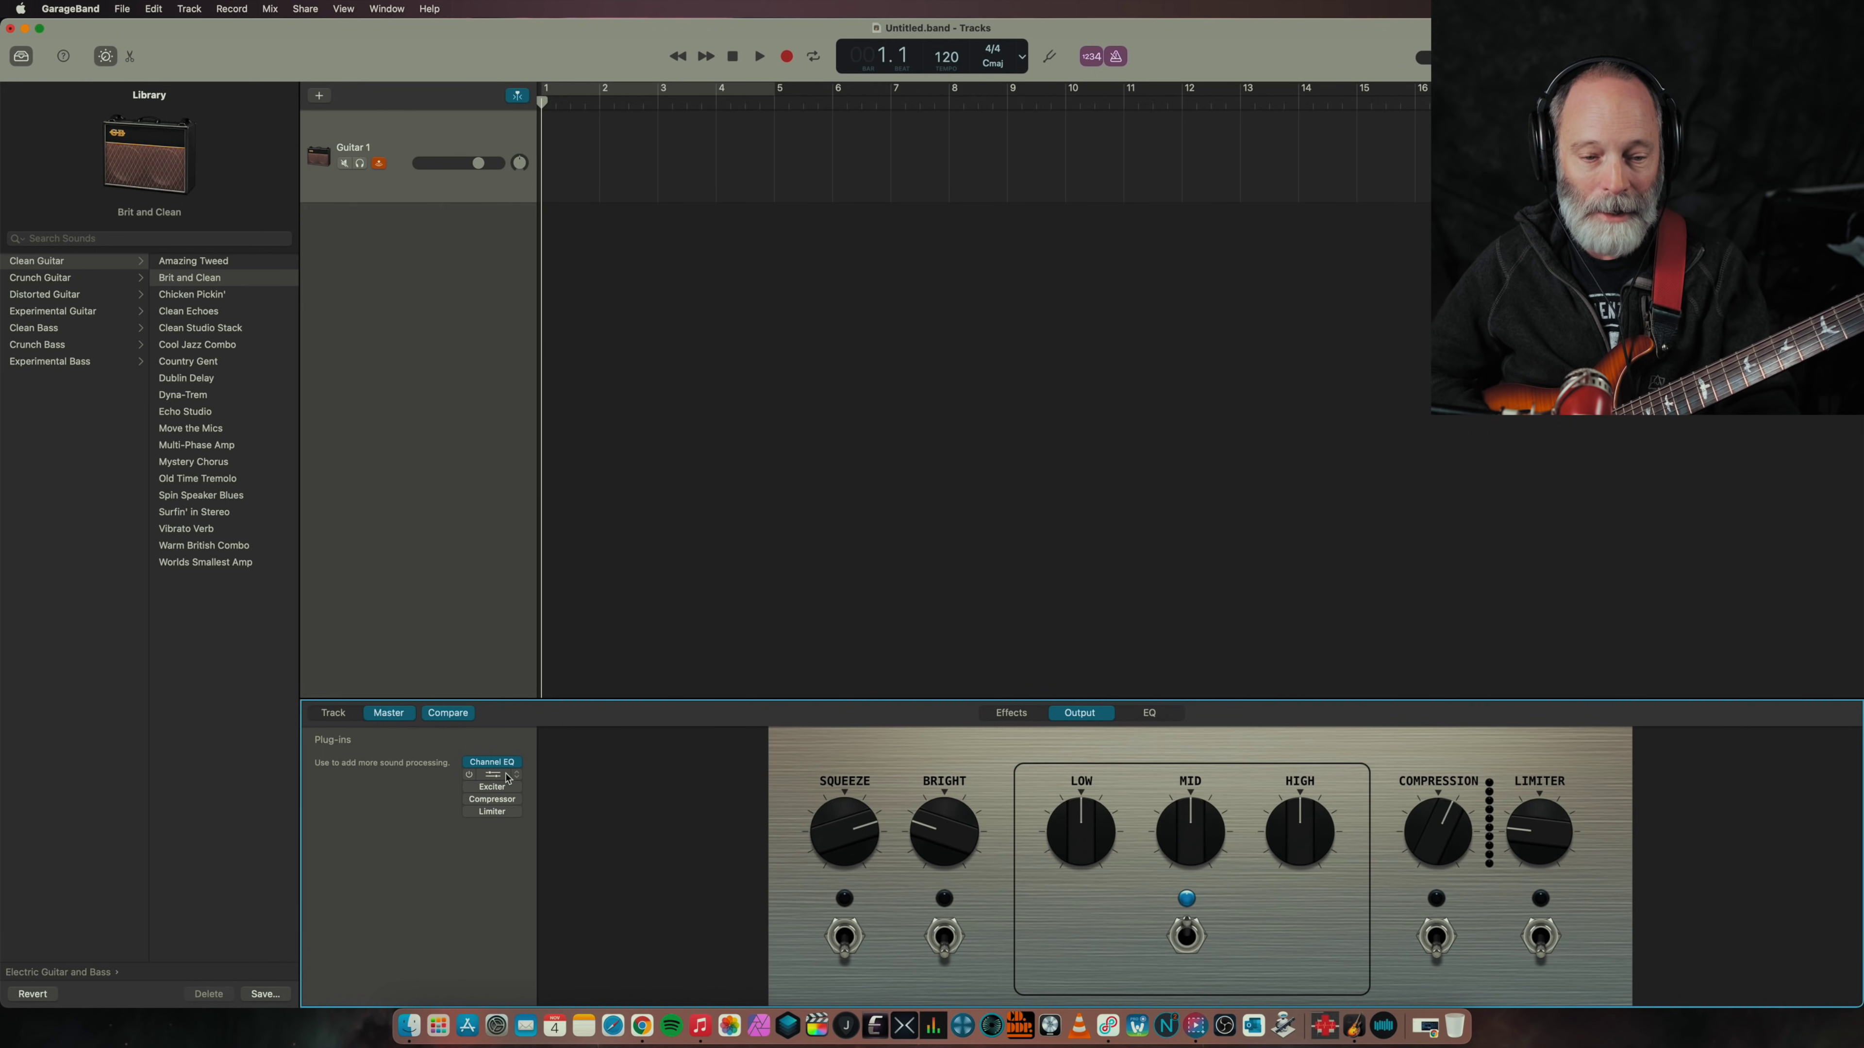
drag(511, 775, 496, 773)
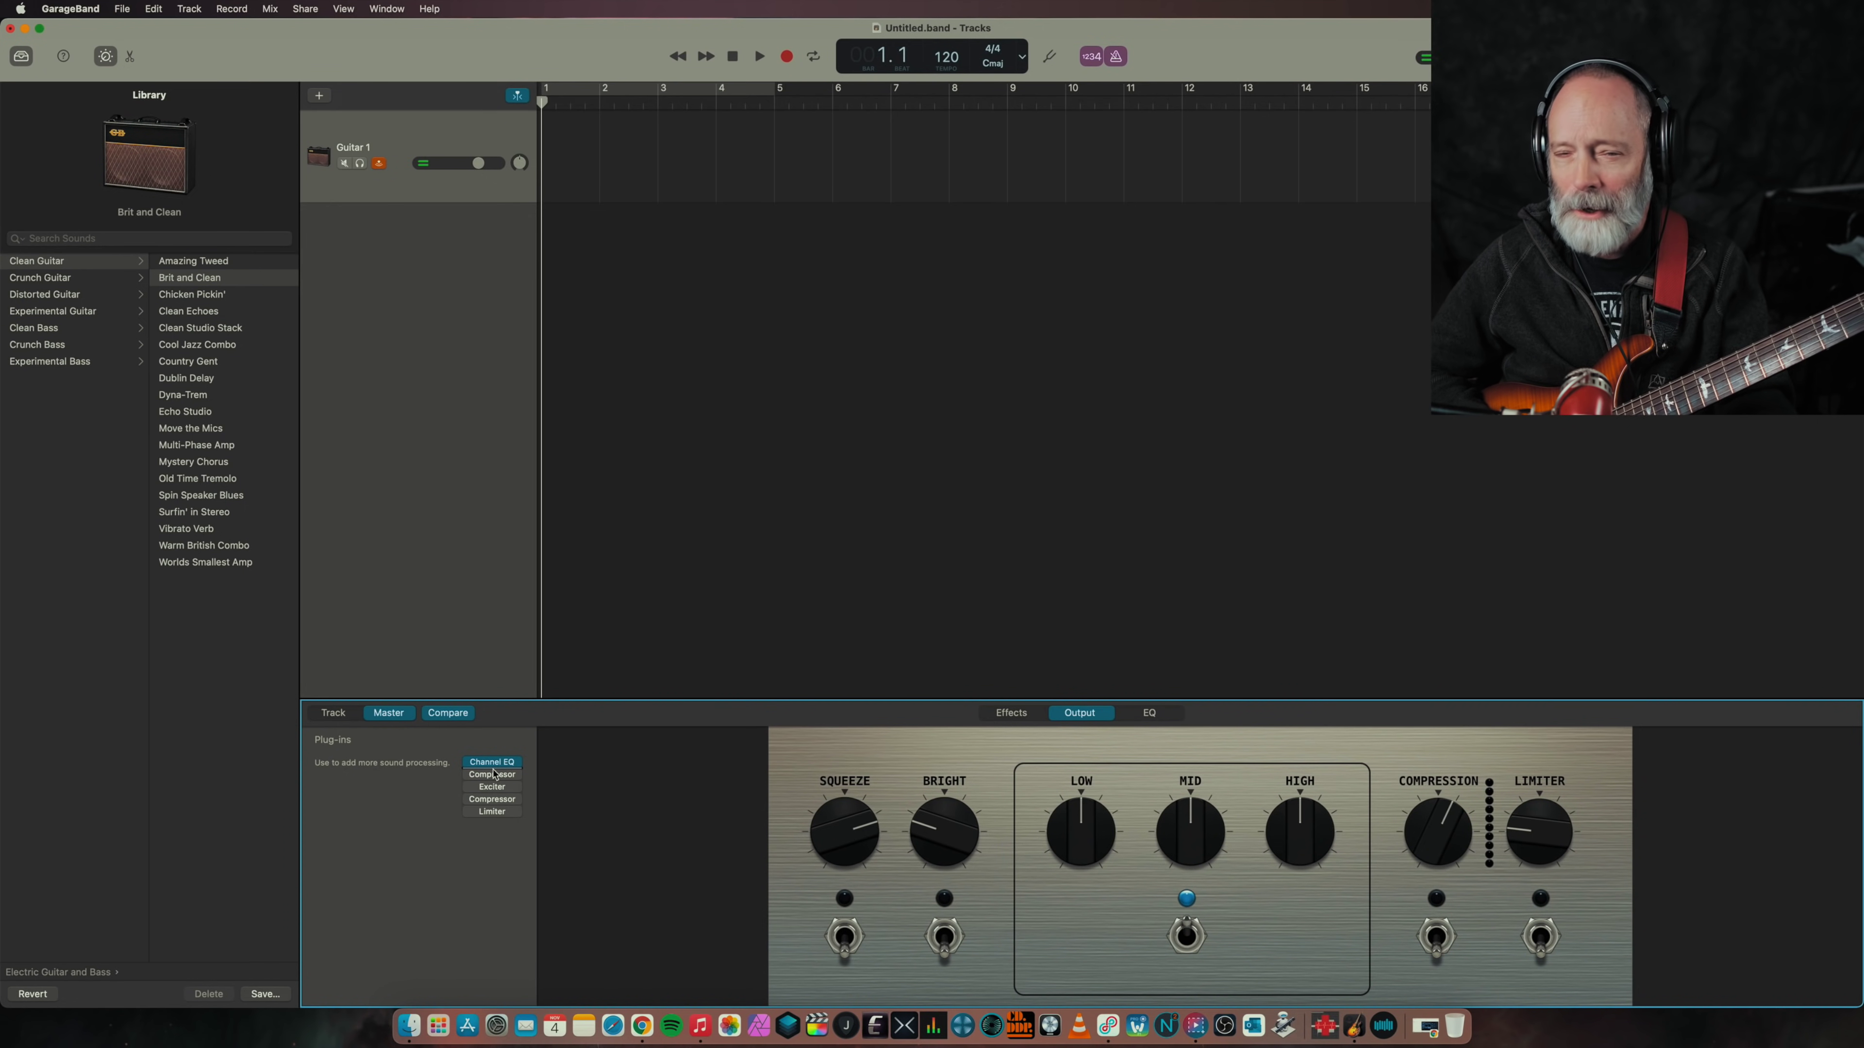
click(493, 773)
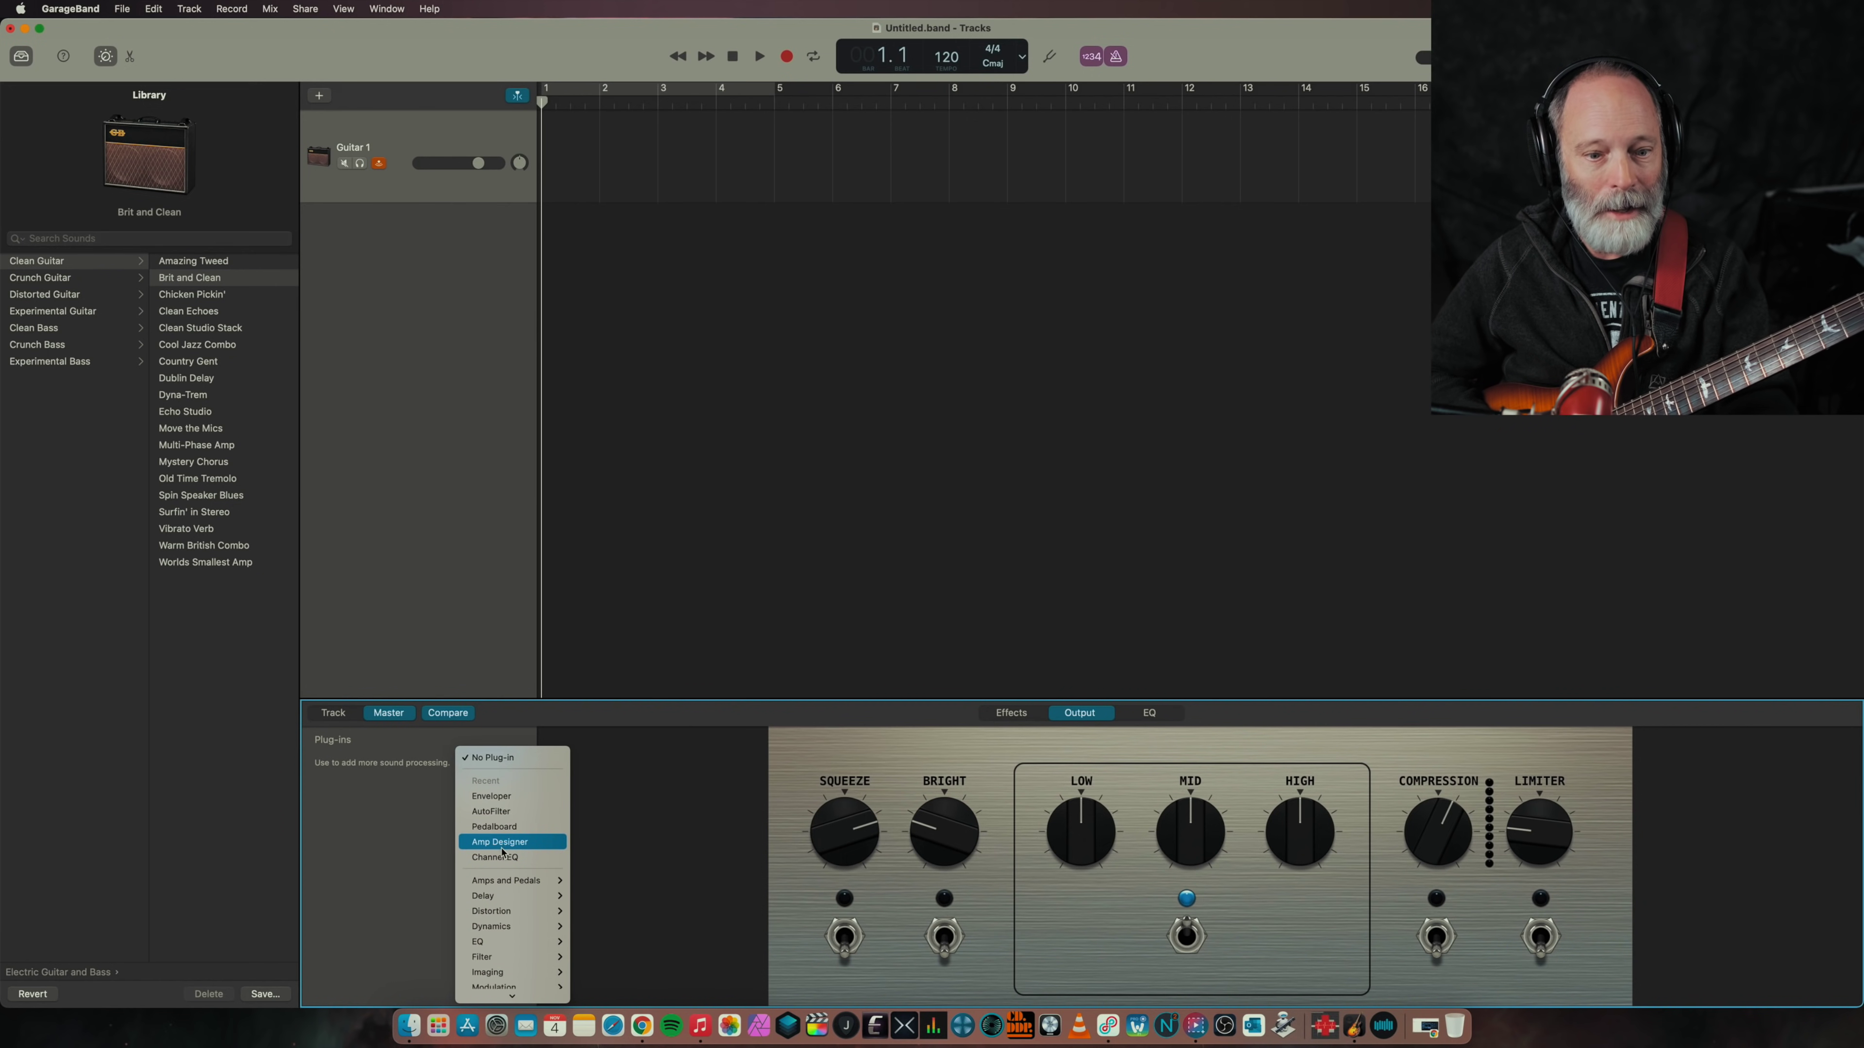
click(369, 807)
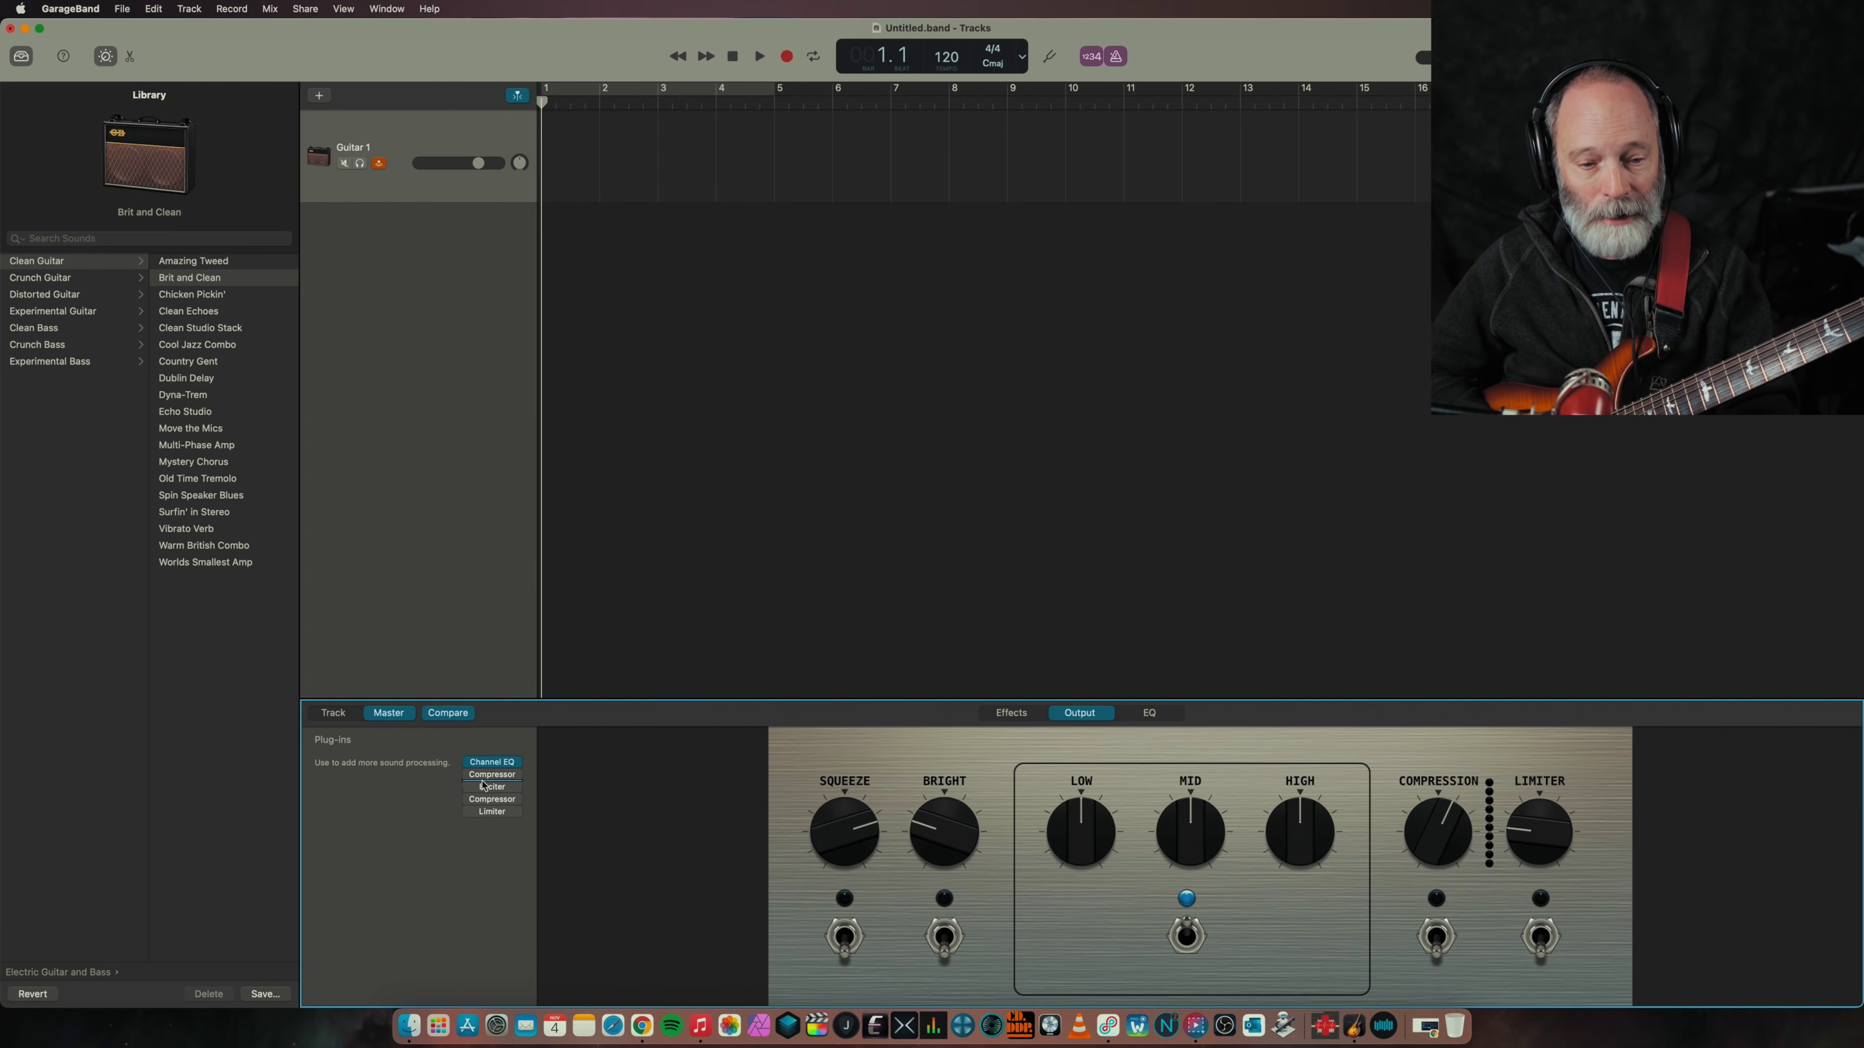
Step: Insert the chowdsp ChowMatrix Audio Unit on the master track between the first Compressor and the Exciter
click(496, 787)
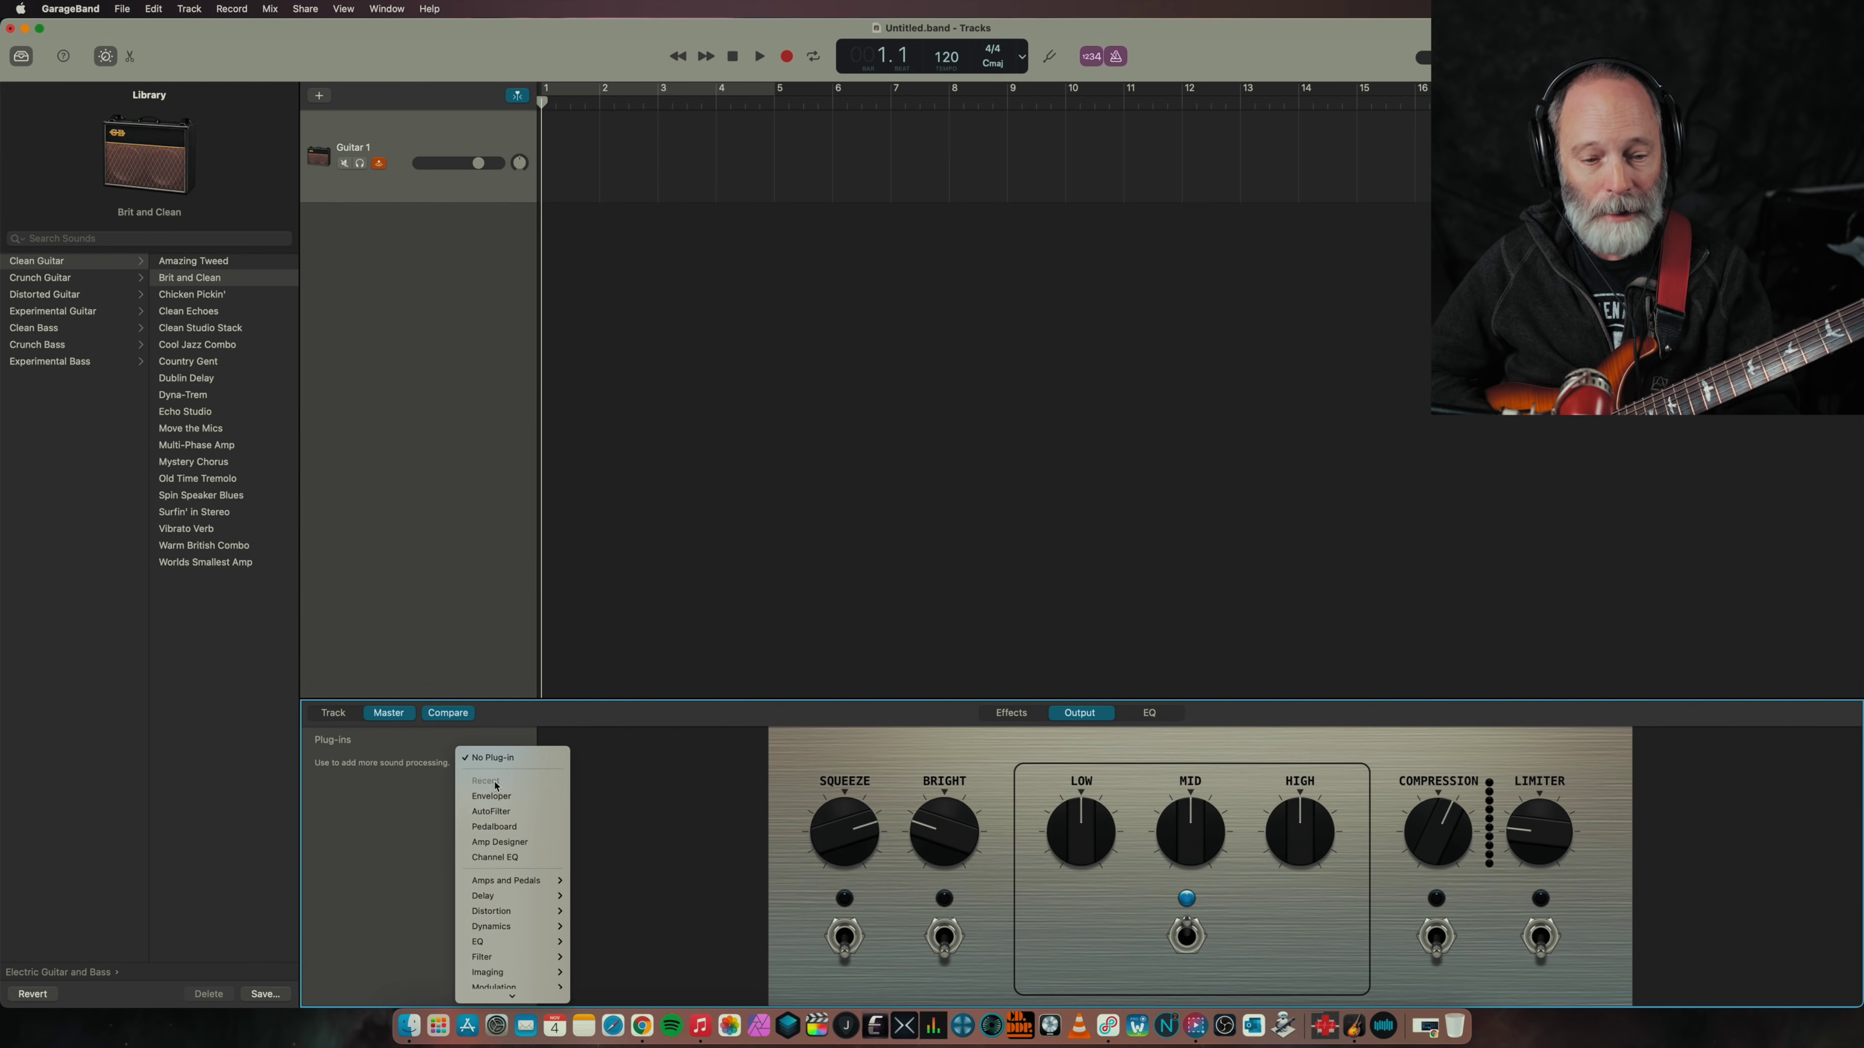
mouse_move(510, 926)
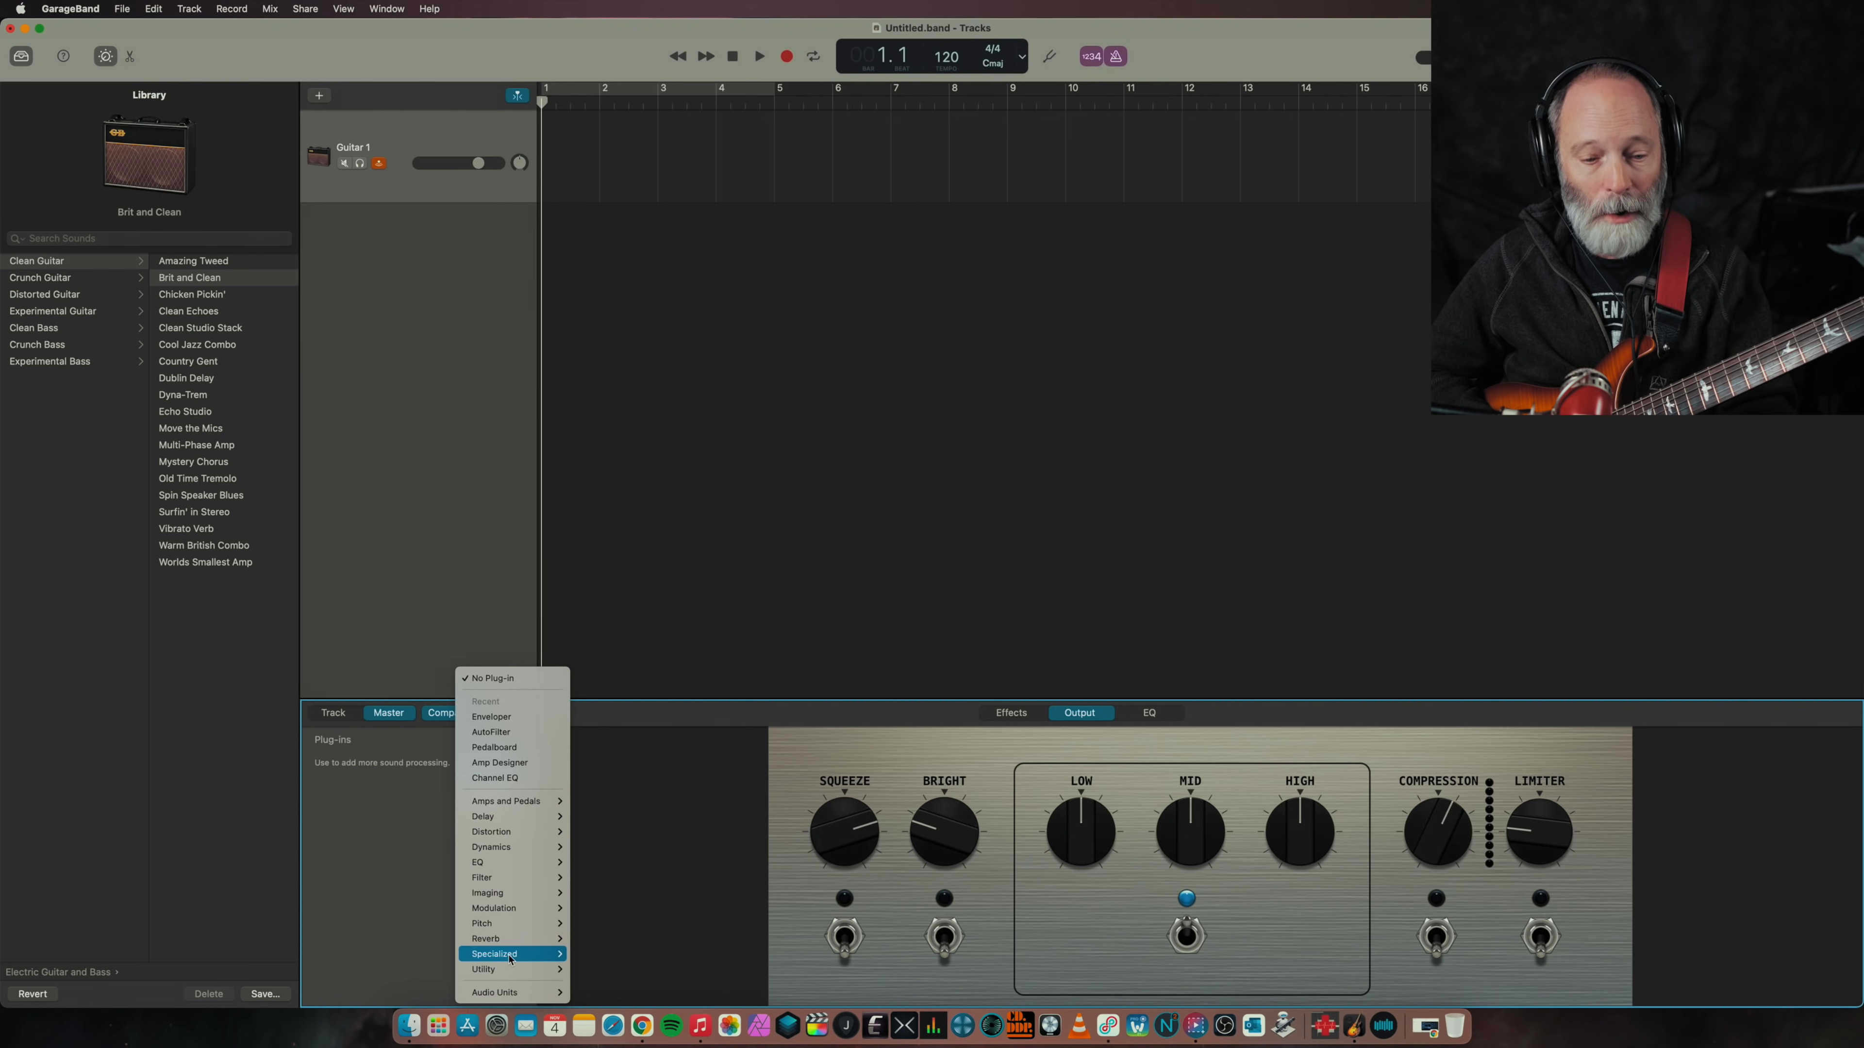
mouse_move(504, 995)
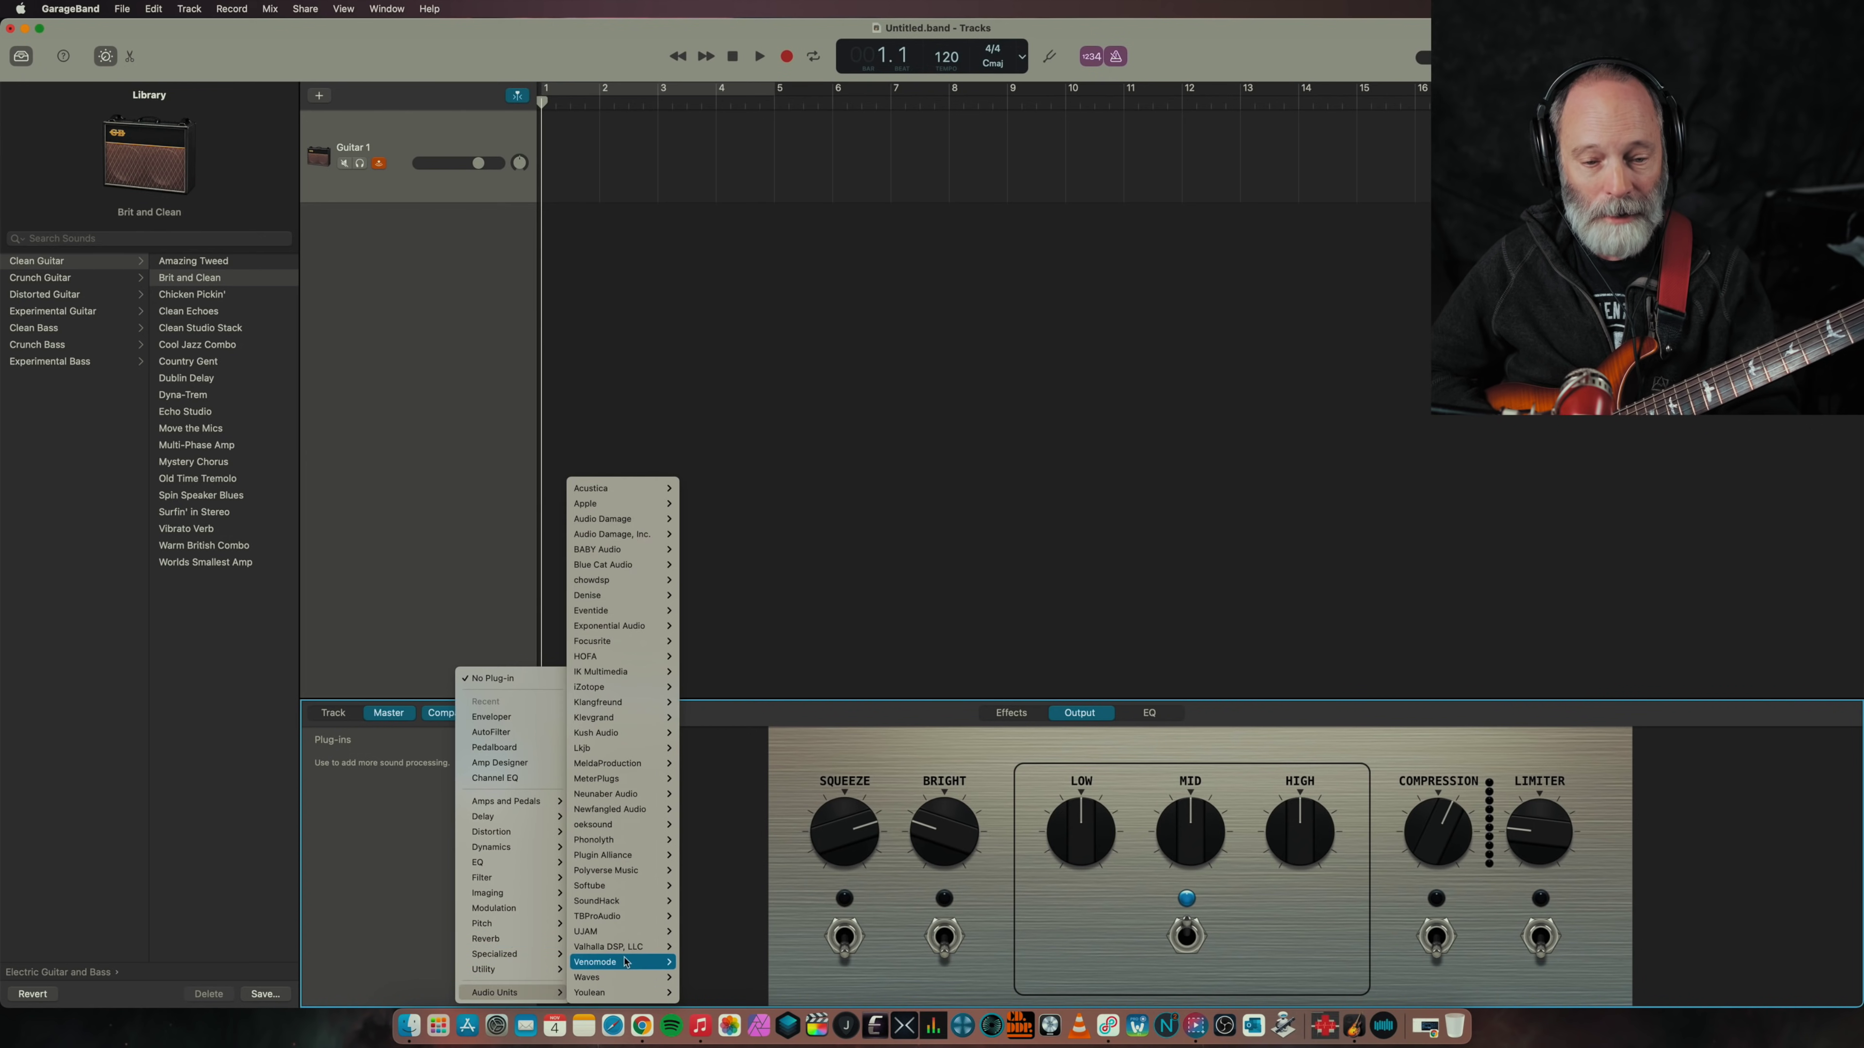
mouse_move(615, 872)
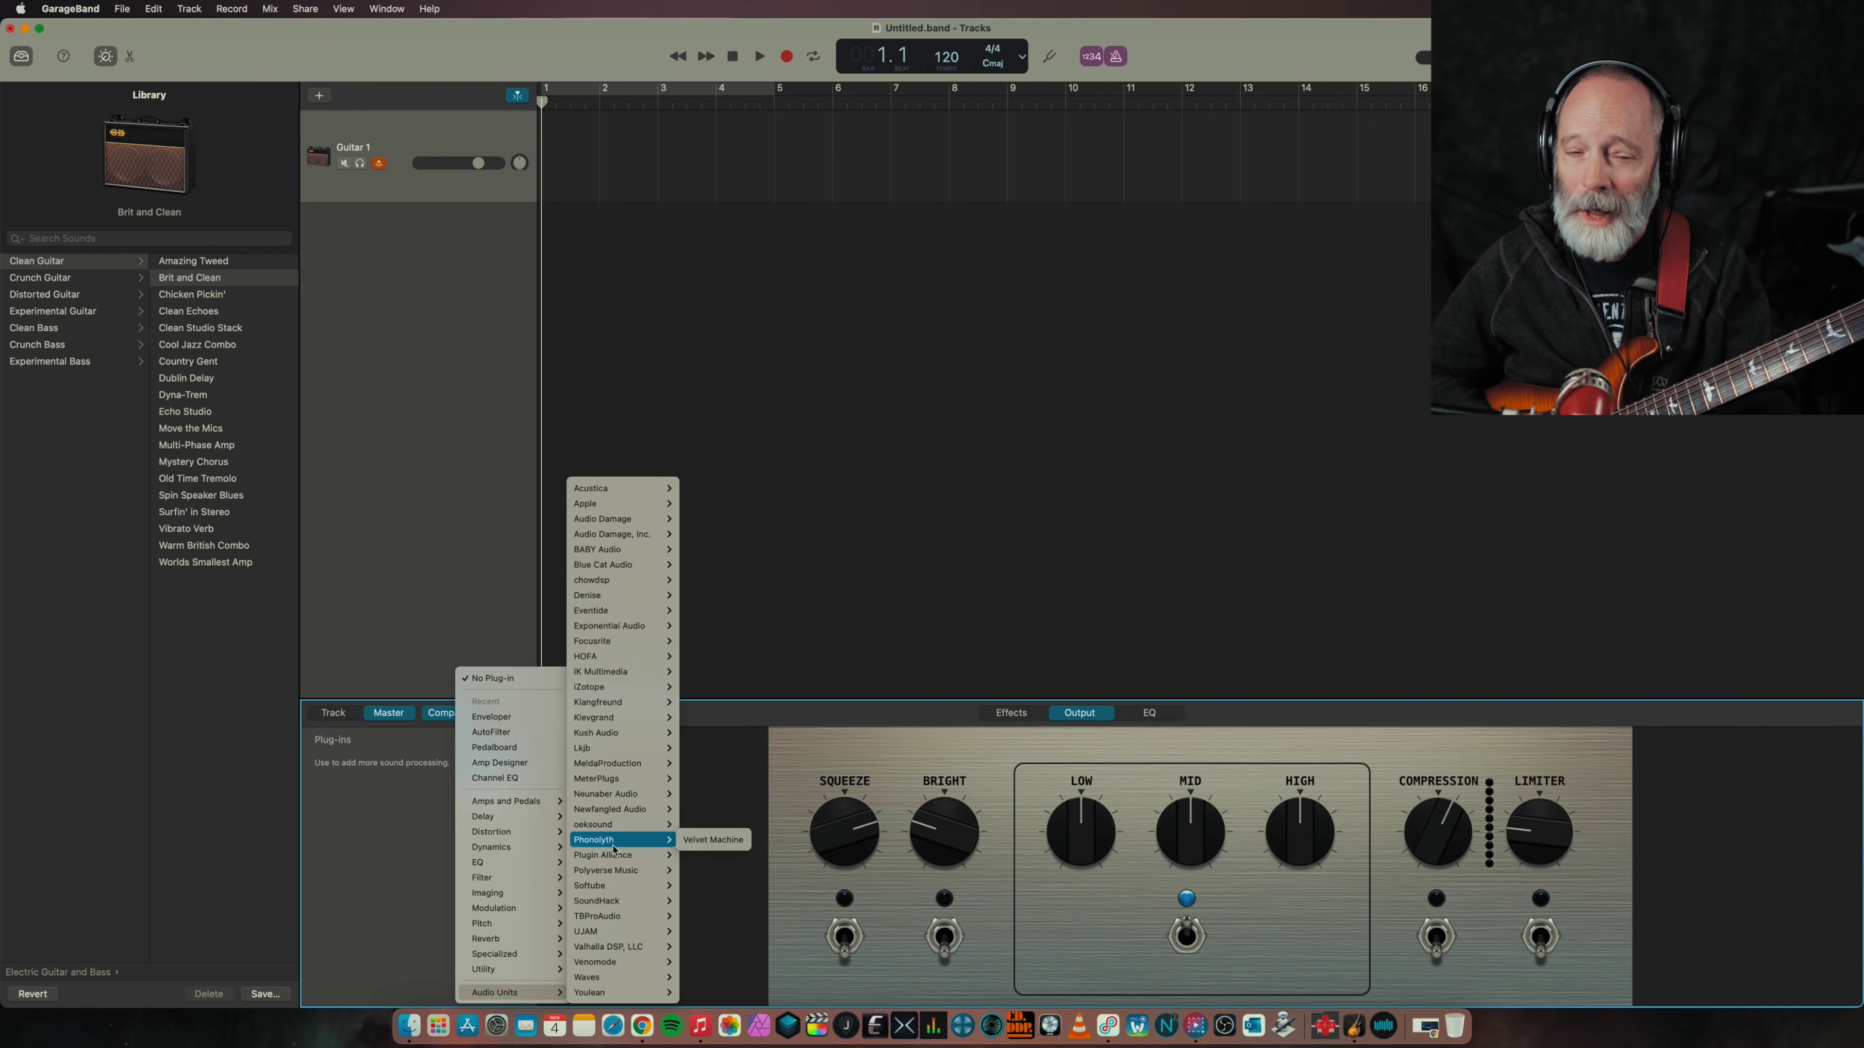
mouse_move(623, 581)
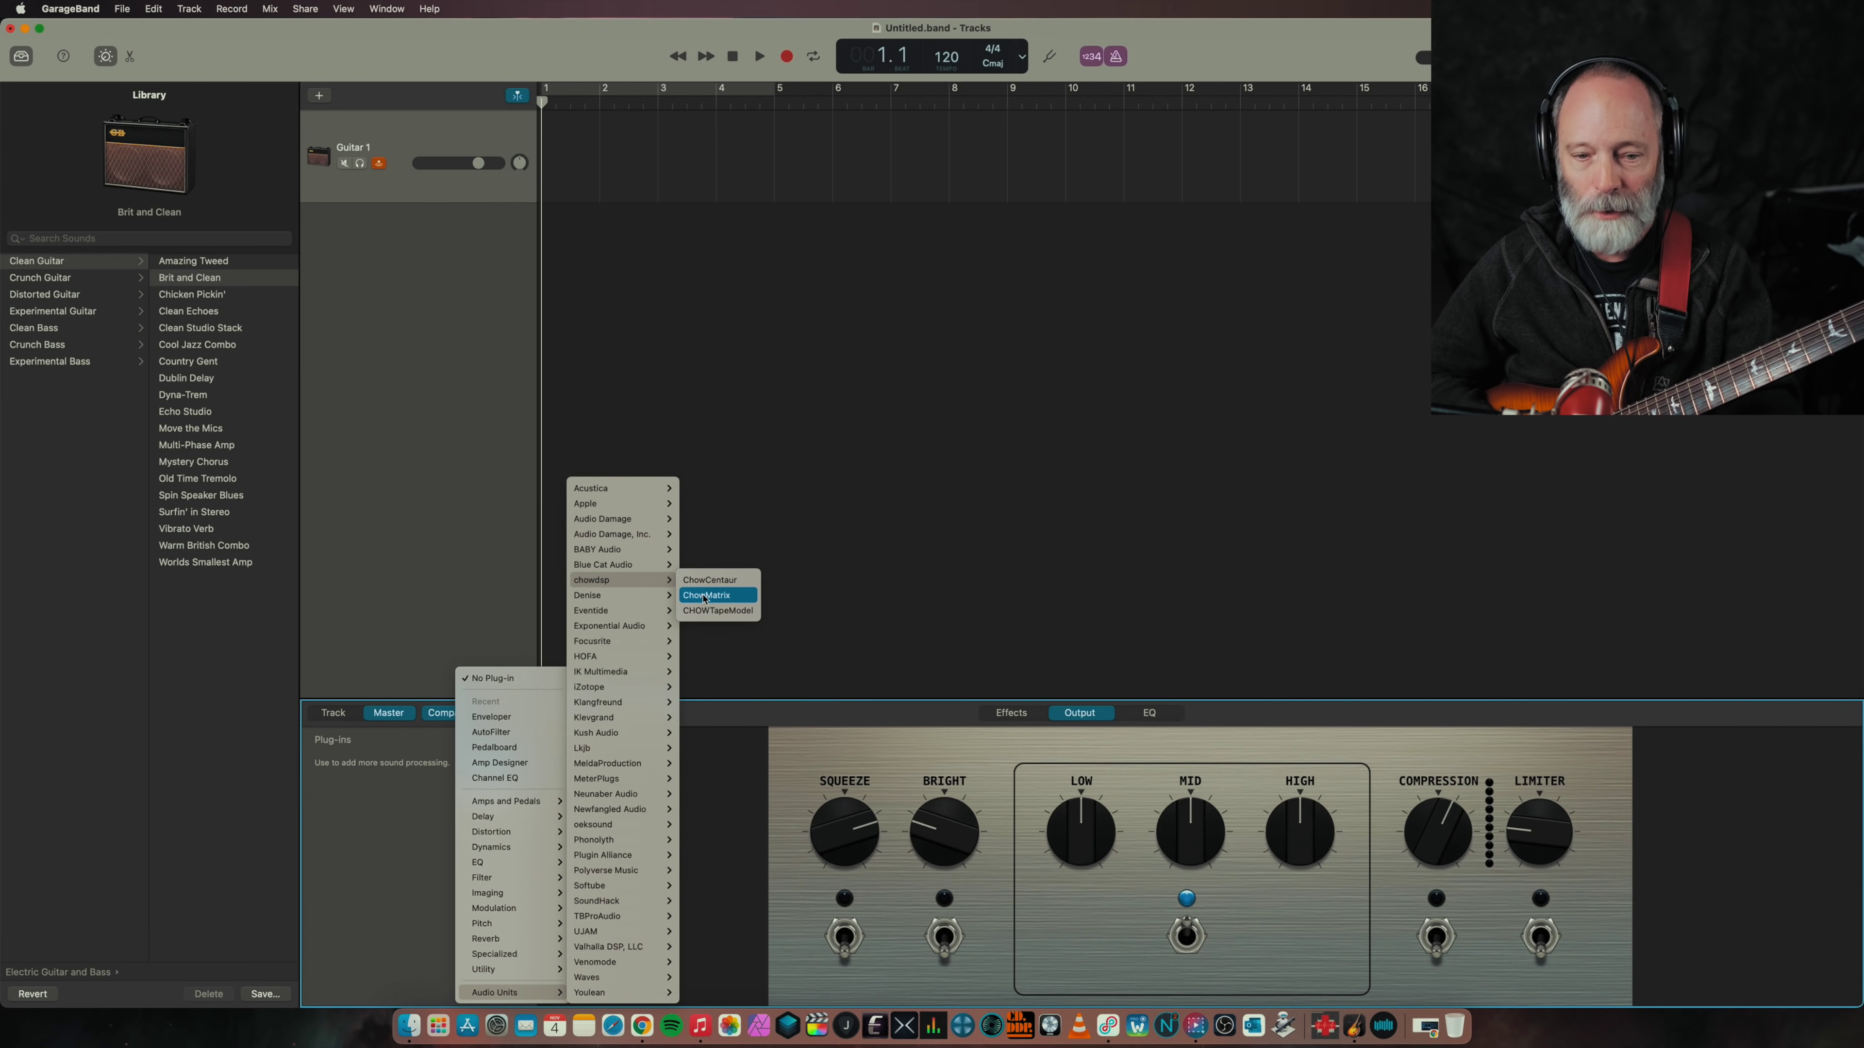
click(706, 596)
drag(701, 215, 863, 210)
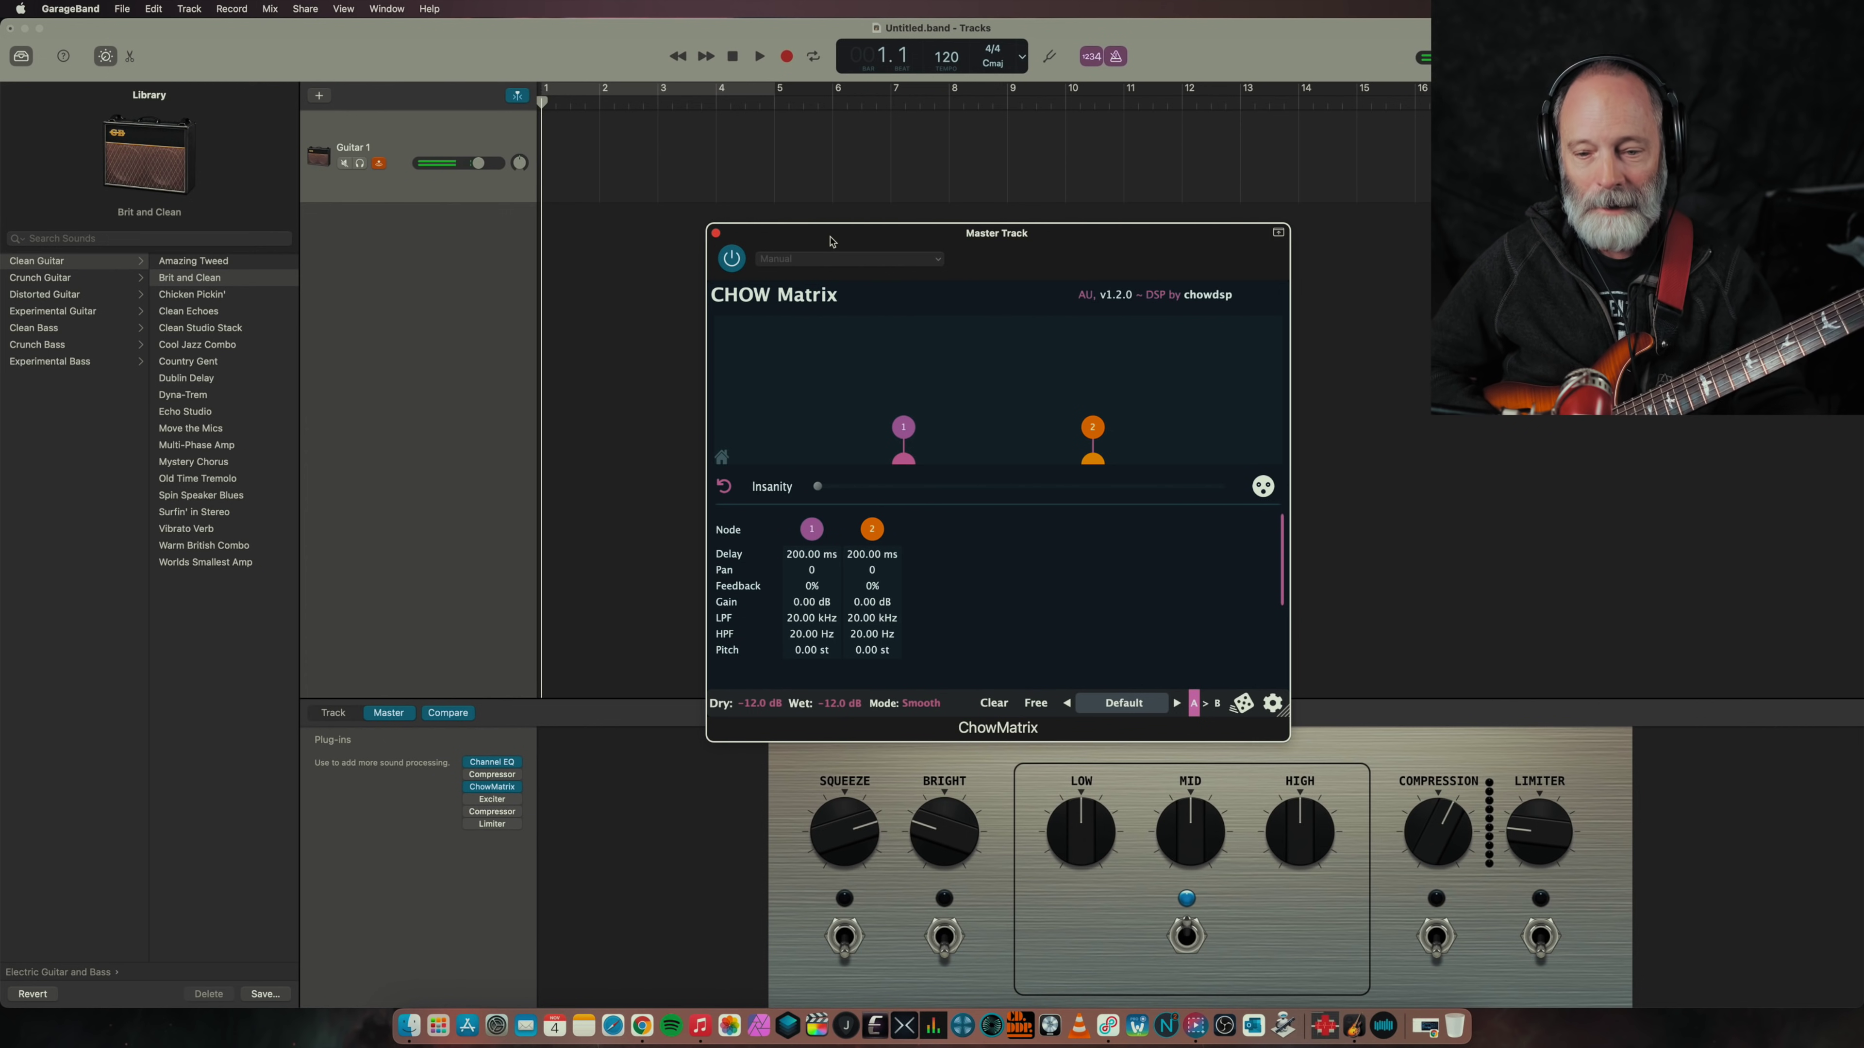
Step: Load the CHOW factory preset Lush in ChowMatrix
click(1130, 706)
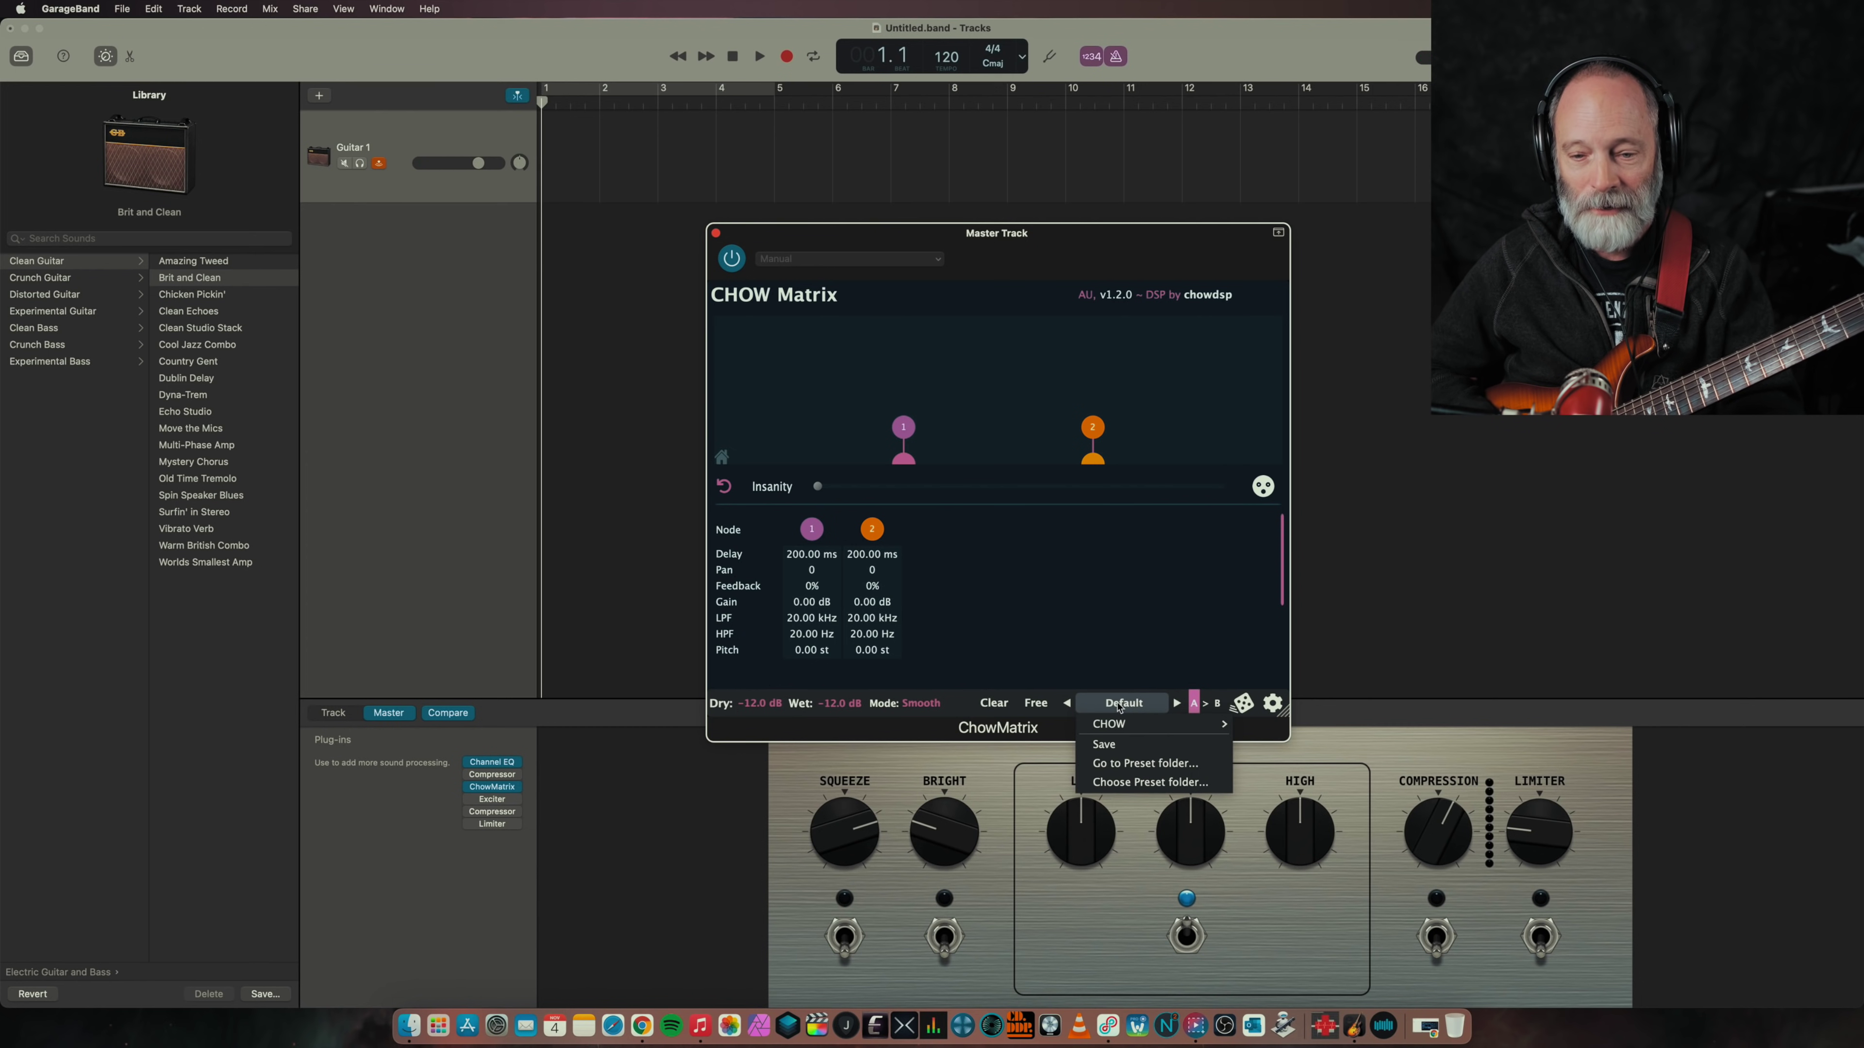
mouse_move(1127, 725)
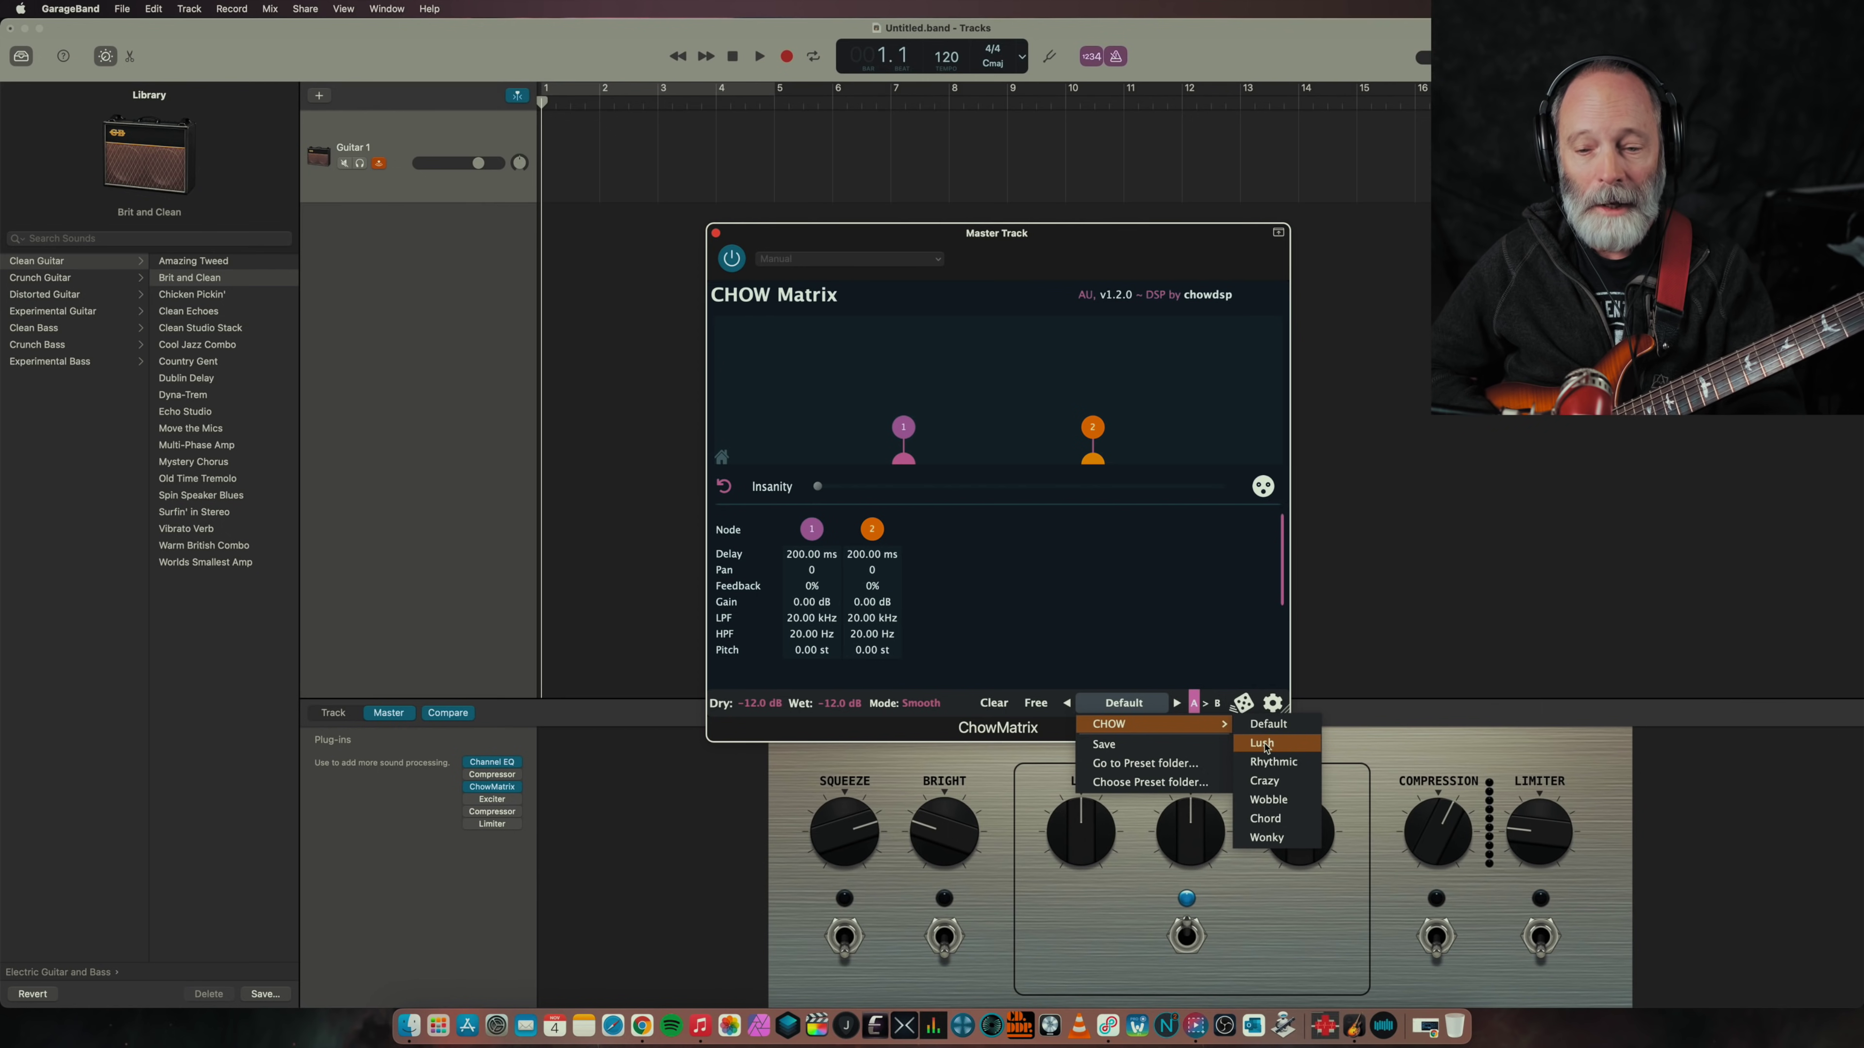
click(1263, 745)
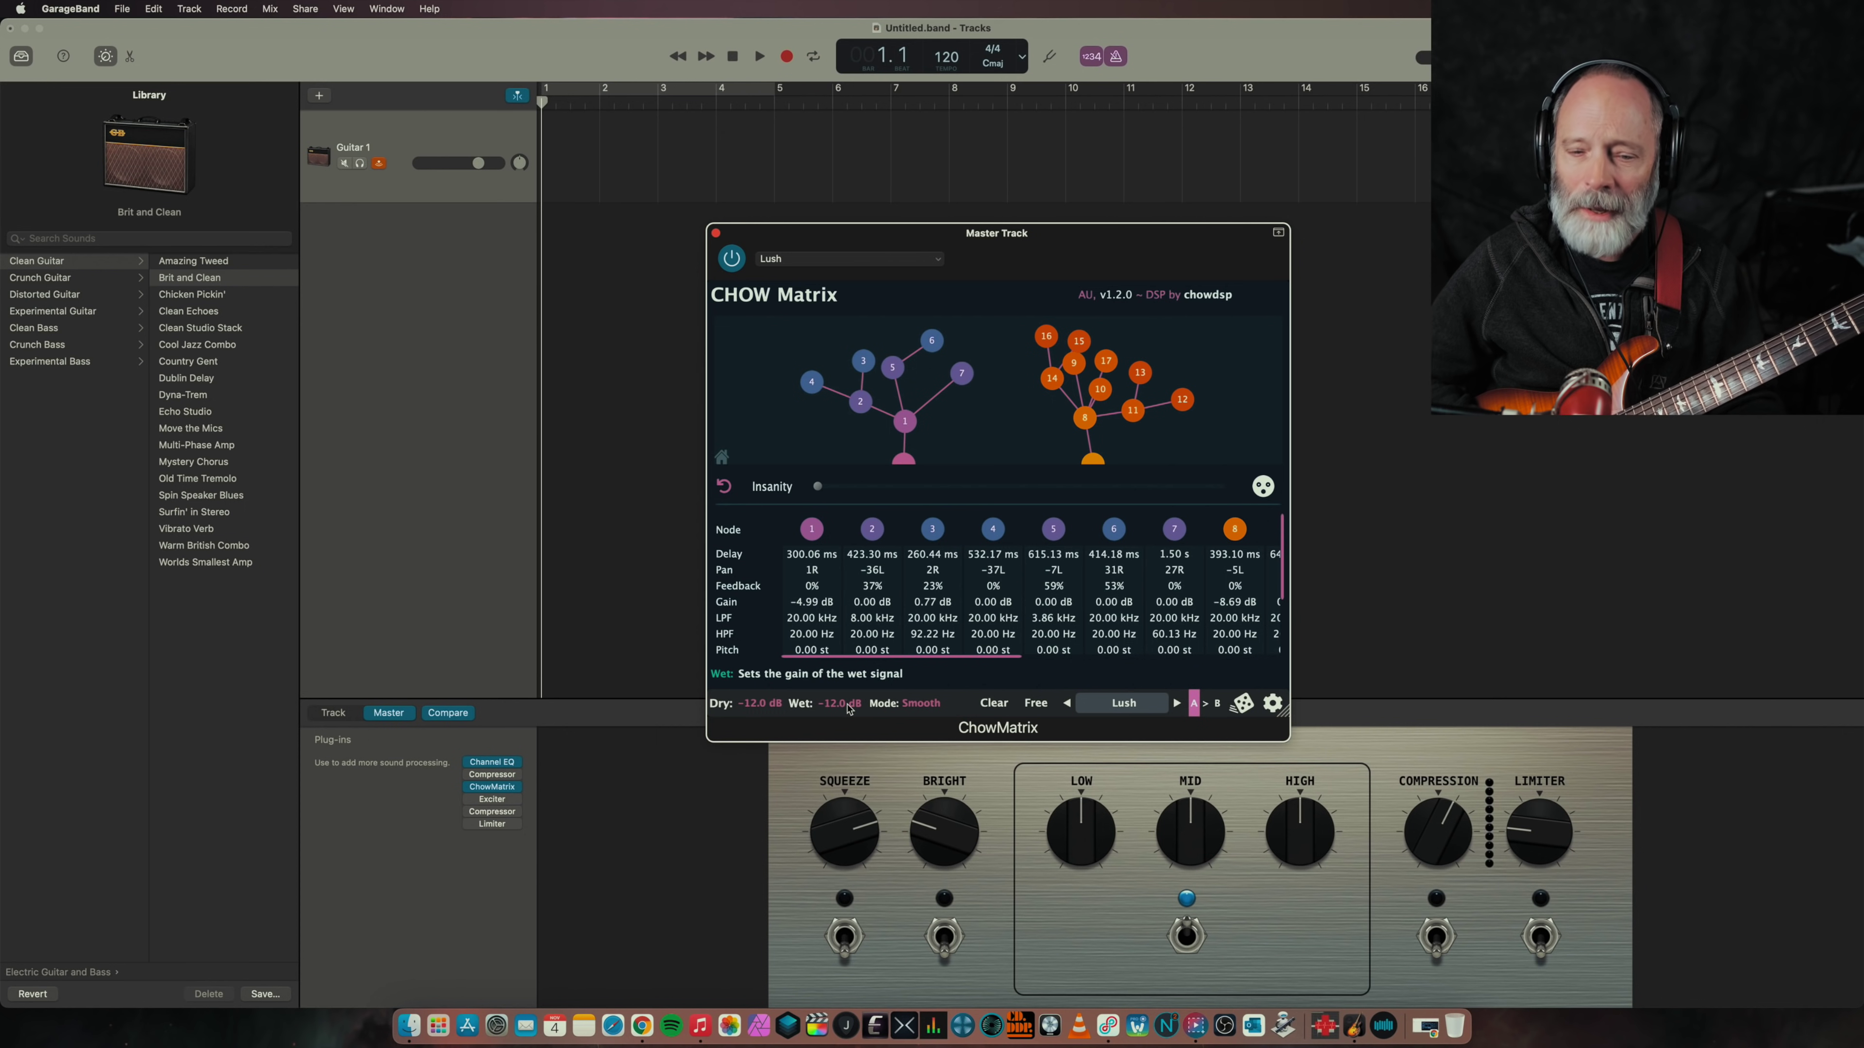
Step: Set ChowMatrix's dry level to 0 dB, its wet level to about -12.5 dB and its mode to Ultra Smooth
drag(754, 706, 754, 681)
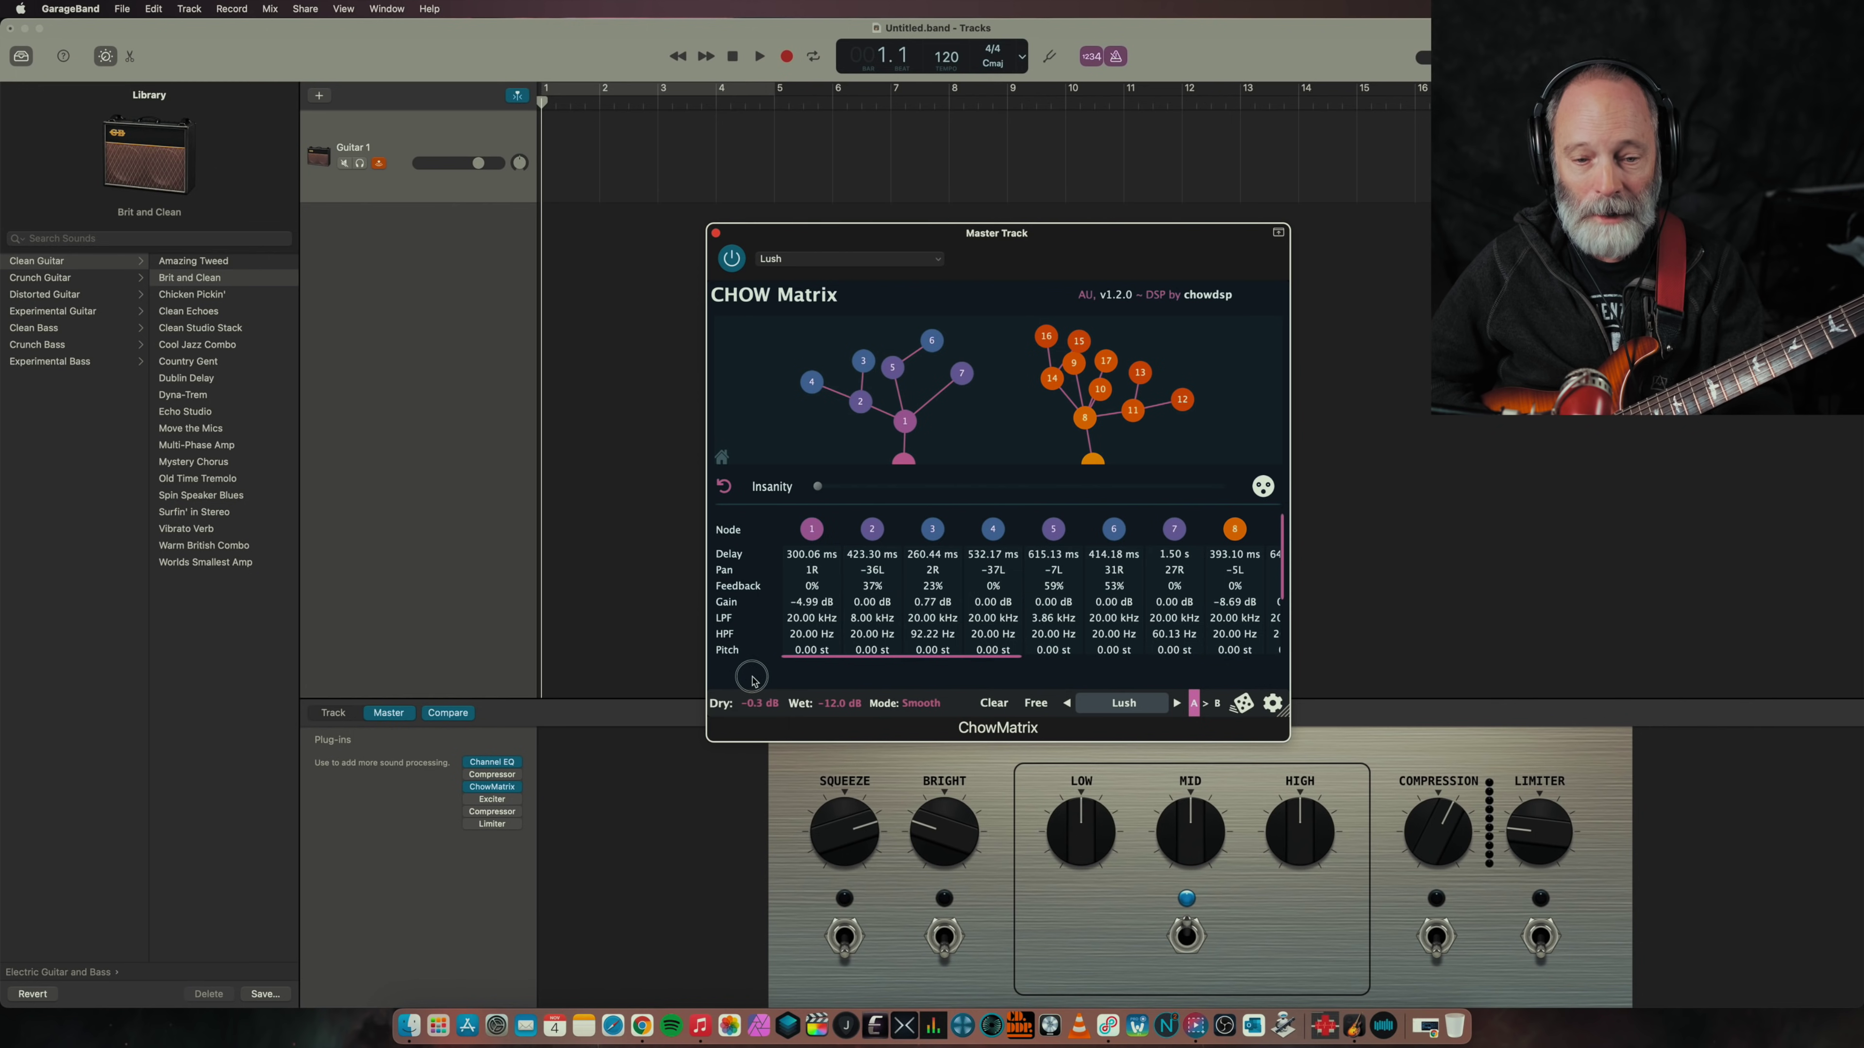
drag(752, 679, 838, 721)
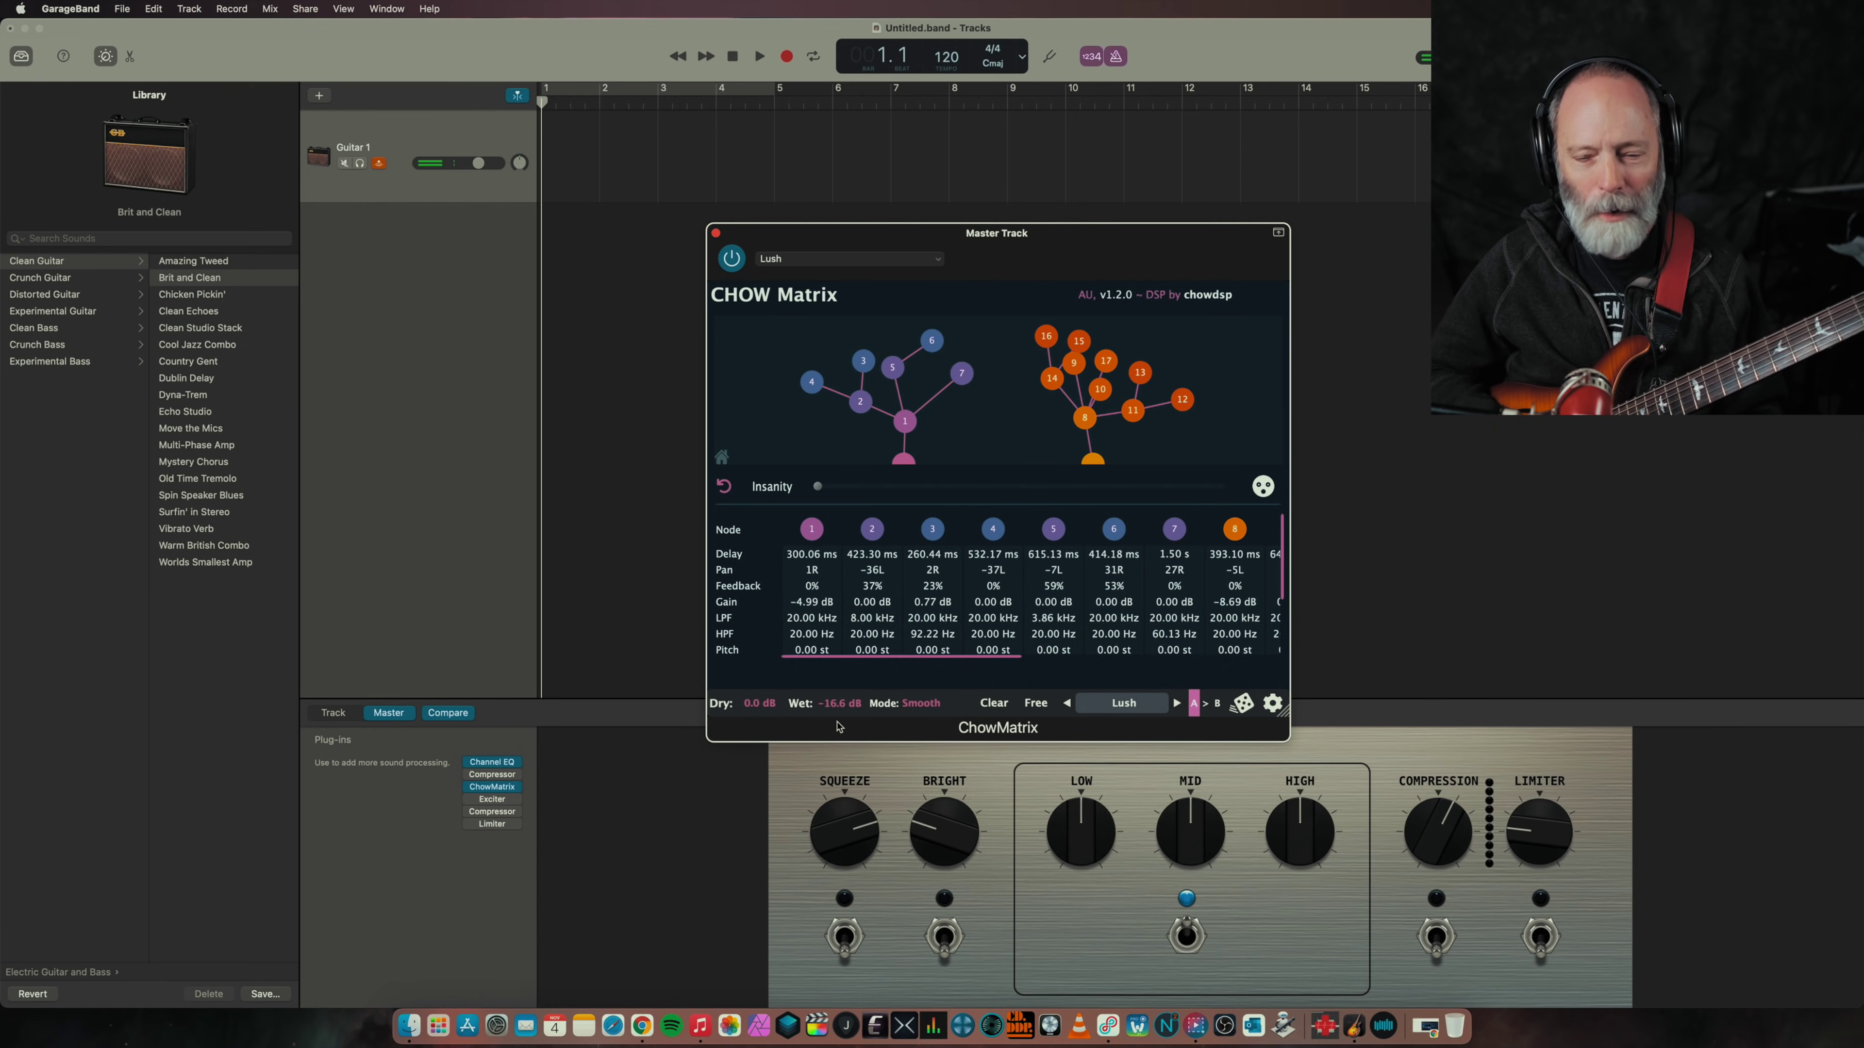
drag(834, 702, 834, 684)
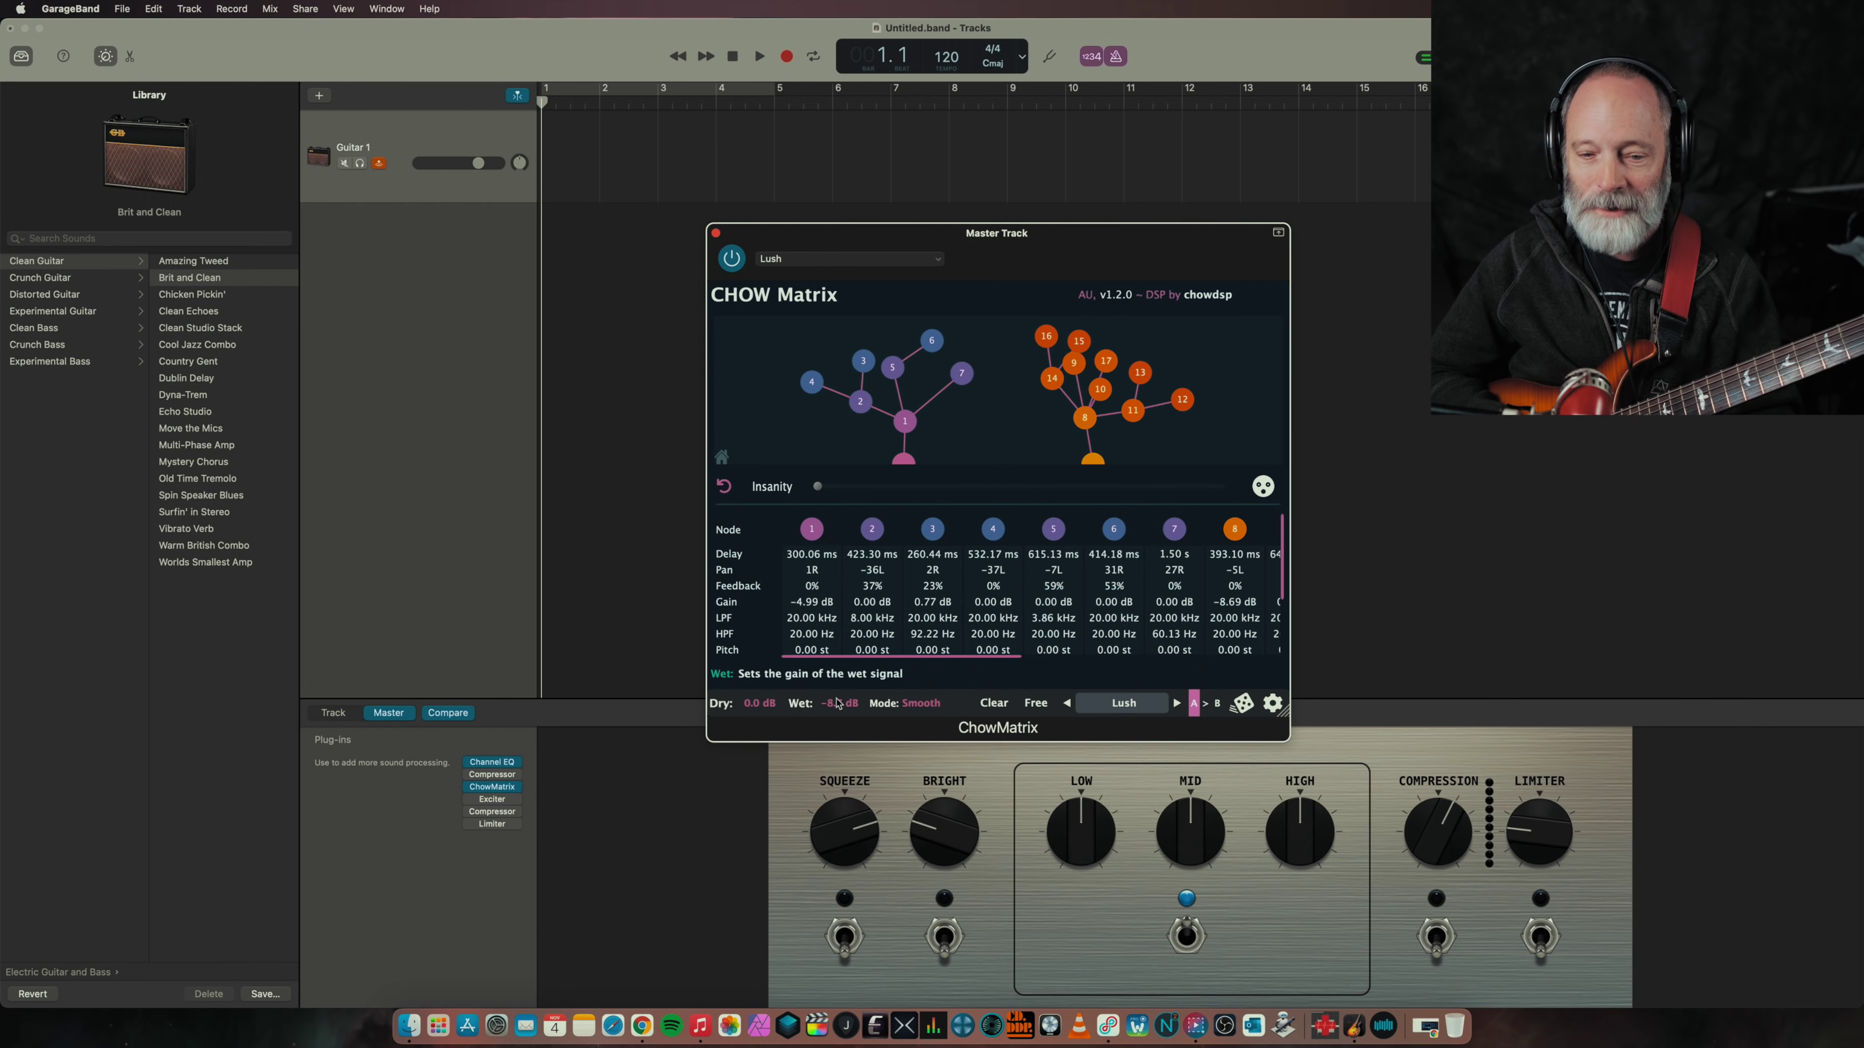
drag(835, 703, 835, 712)
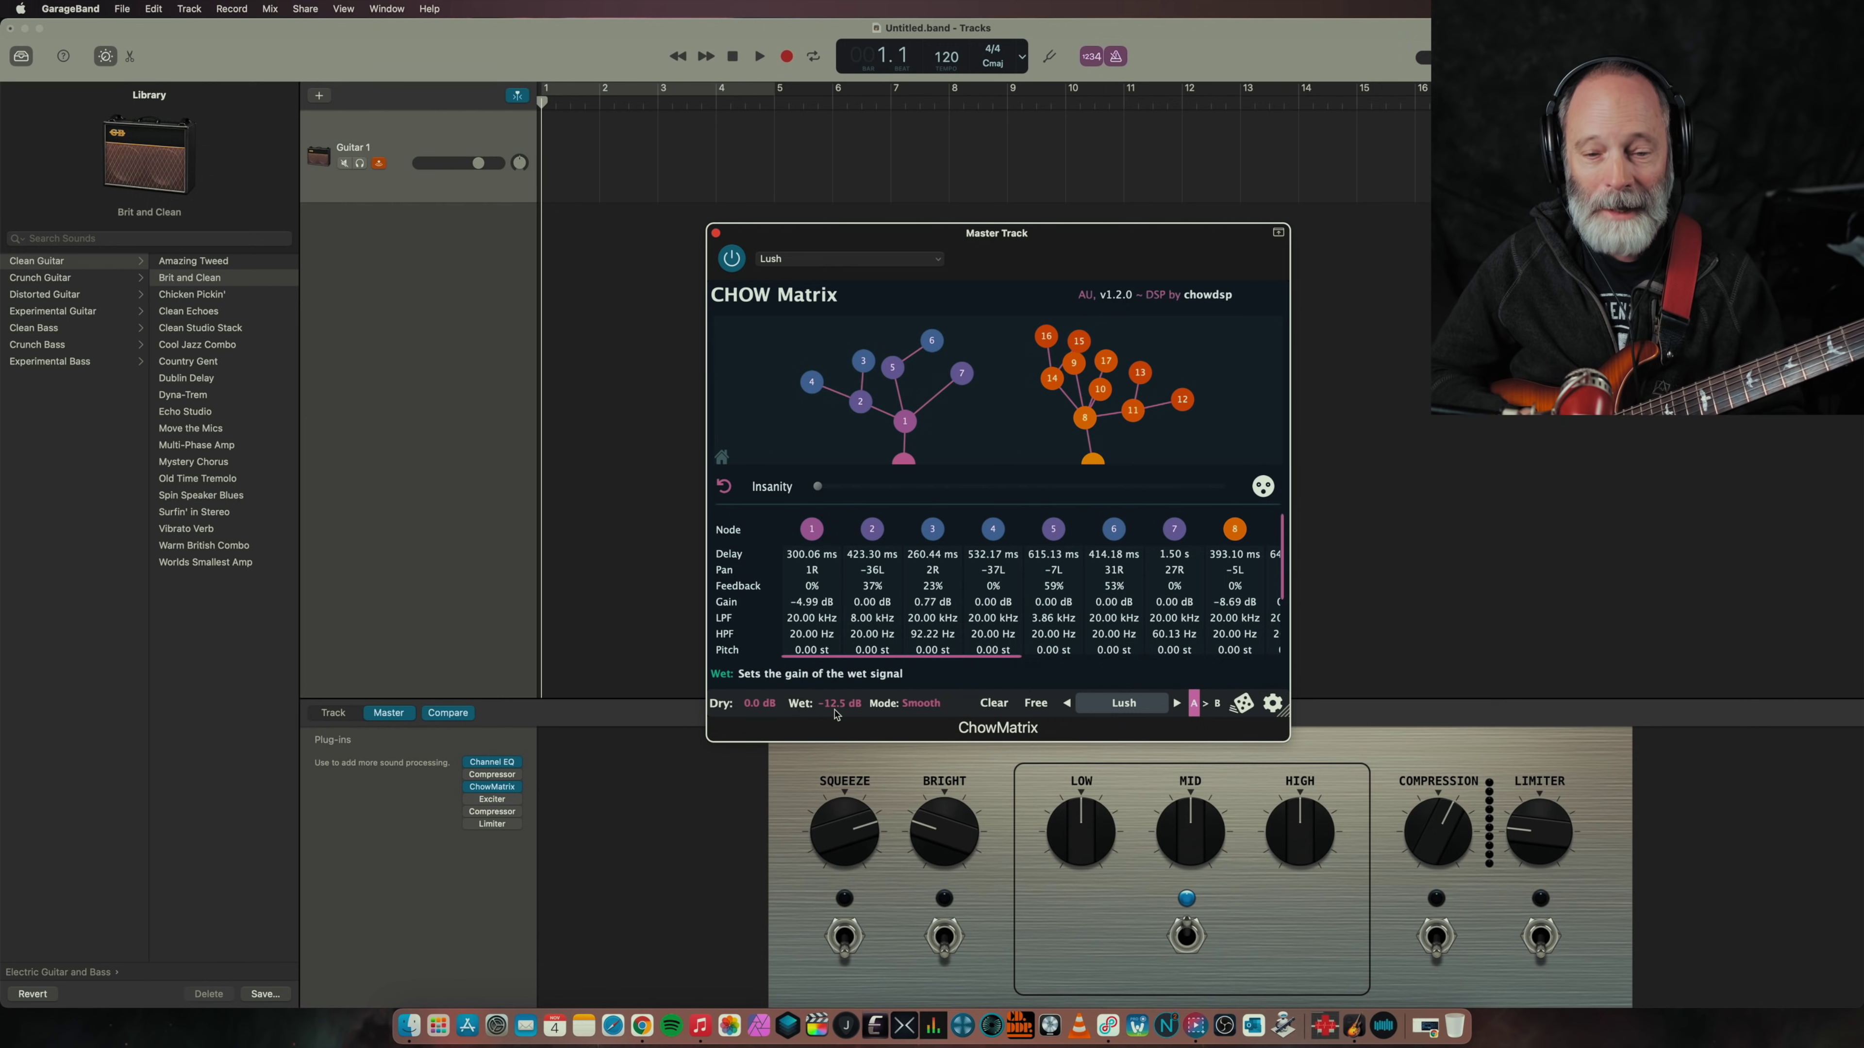
click(913, 705)
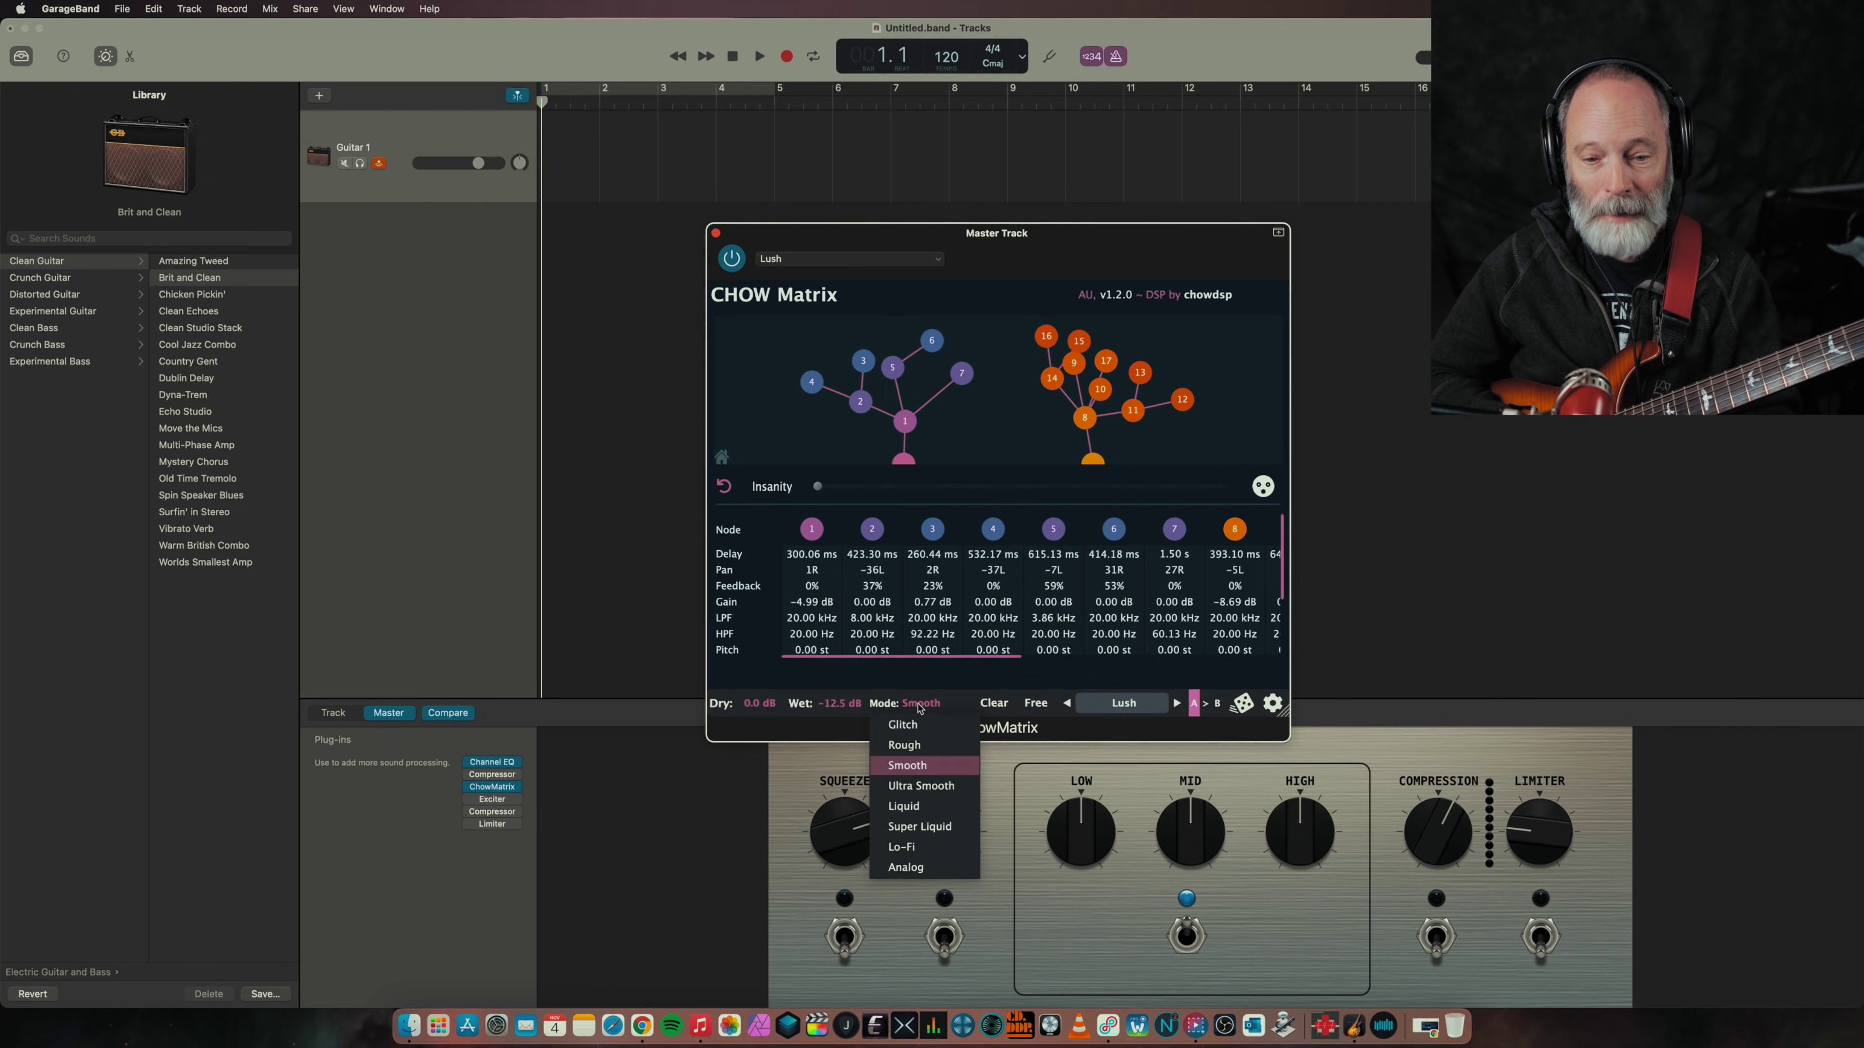
click(932, 787)
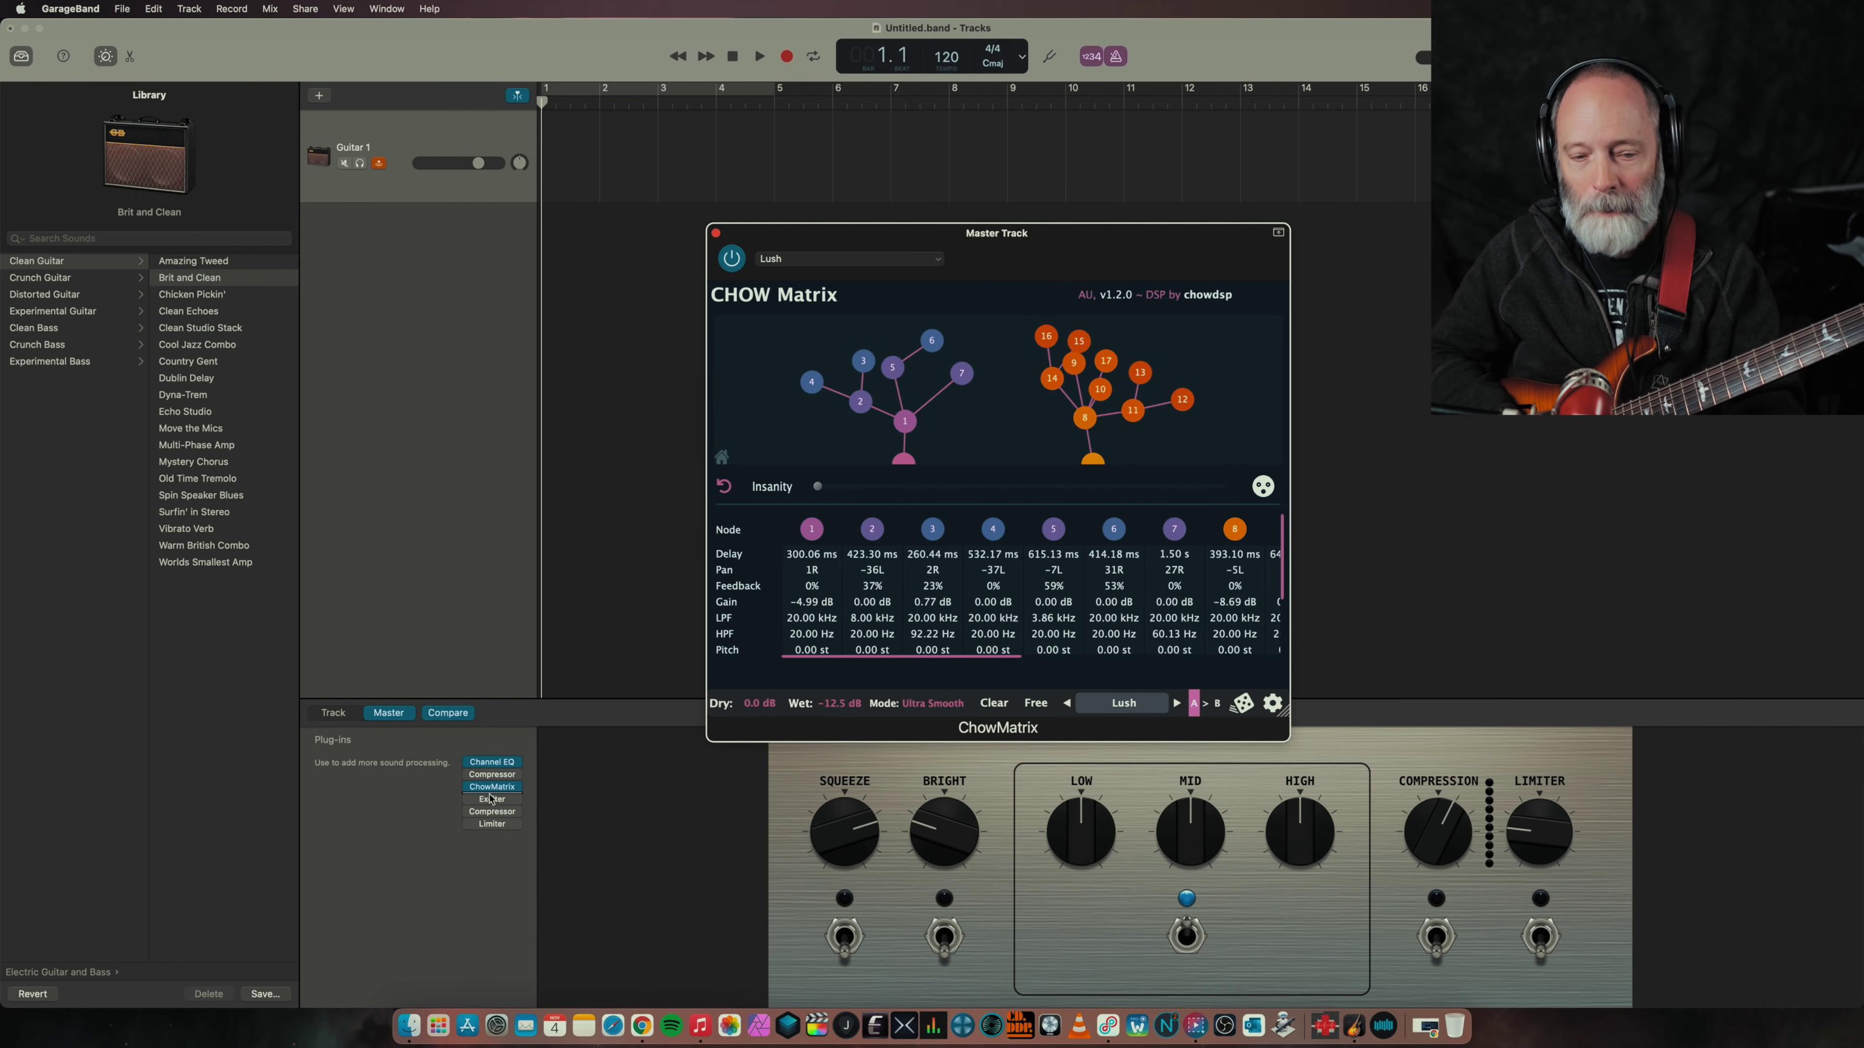
Step: Insert the Valhalla DSP ValhallaSupermassive Audio Unit on the master track directly after ChowMatrix
click(490, 799)
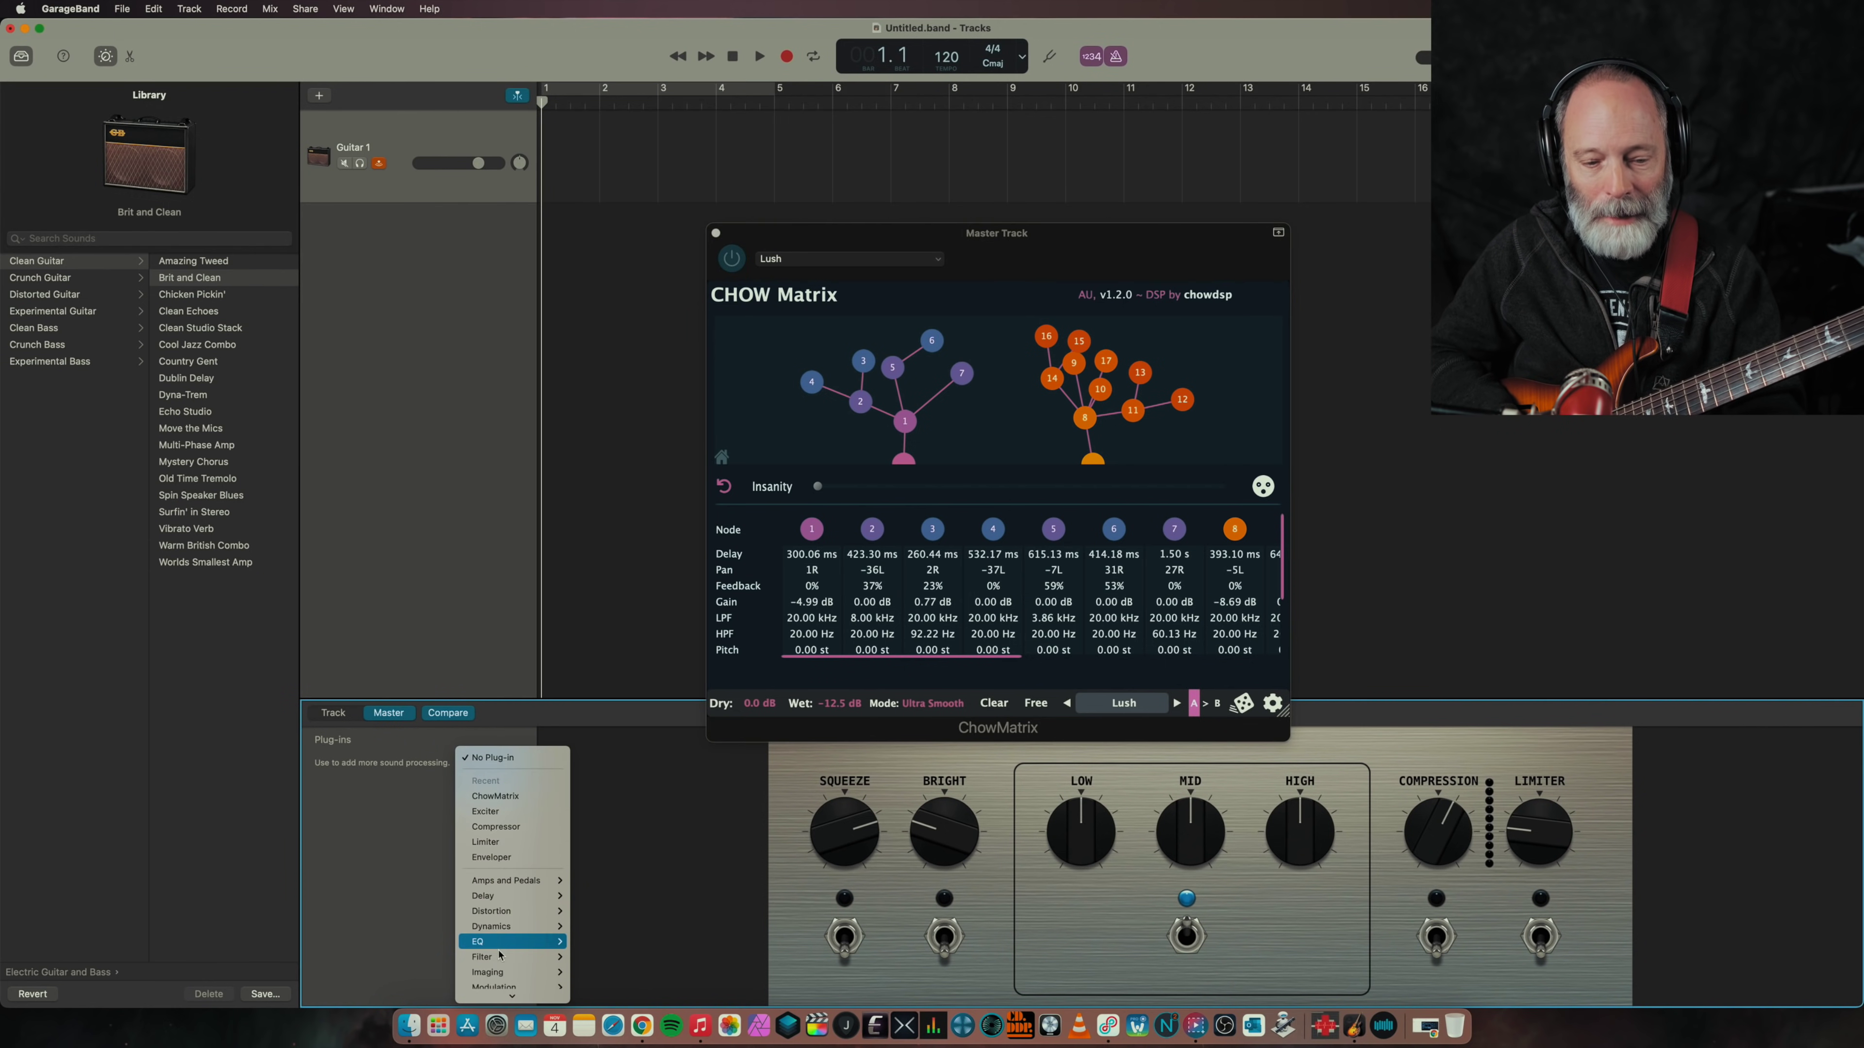
mouse_move(503, 992)
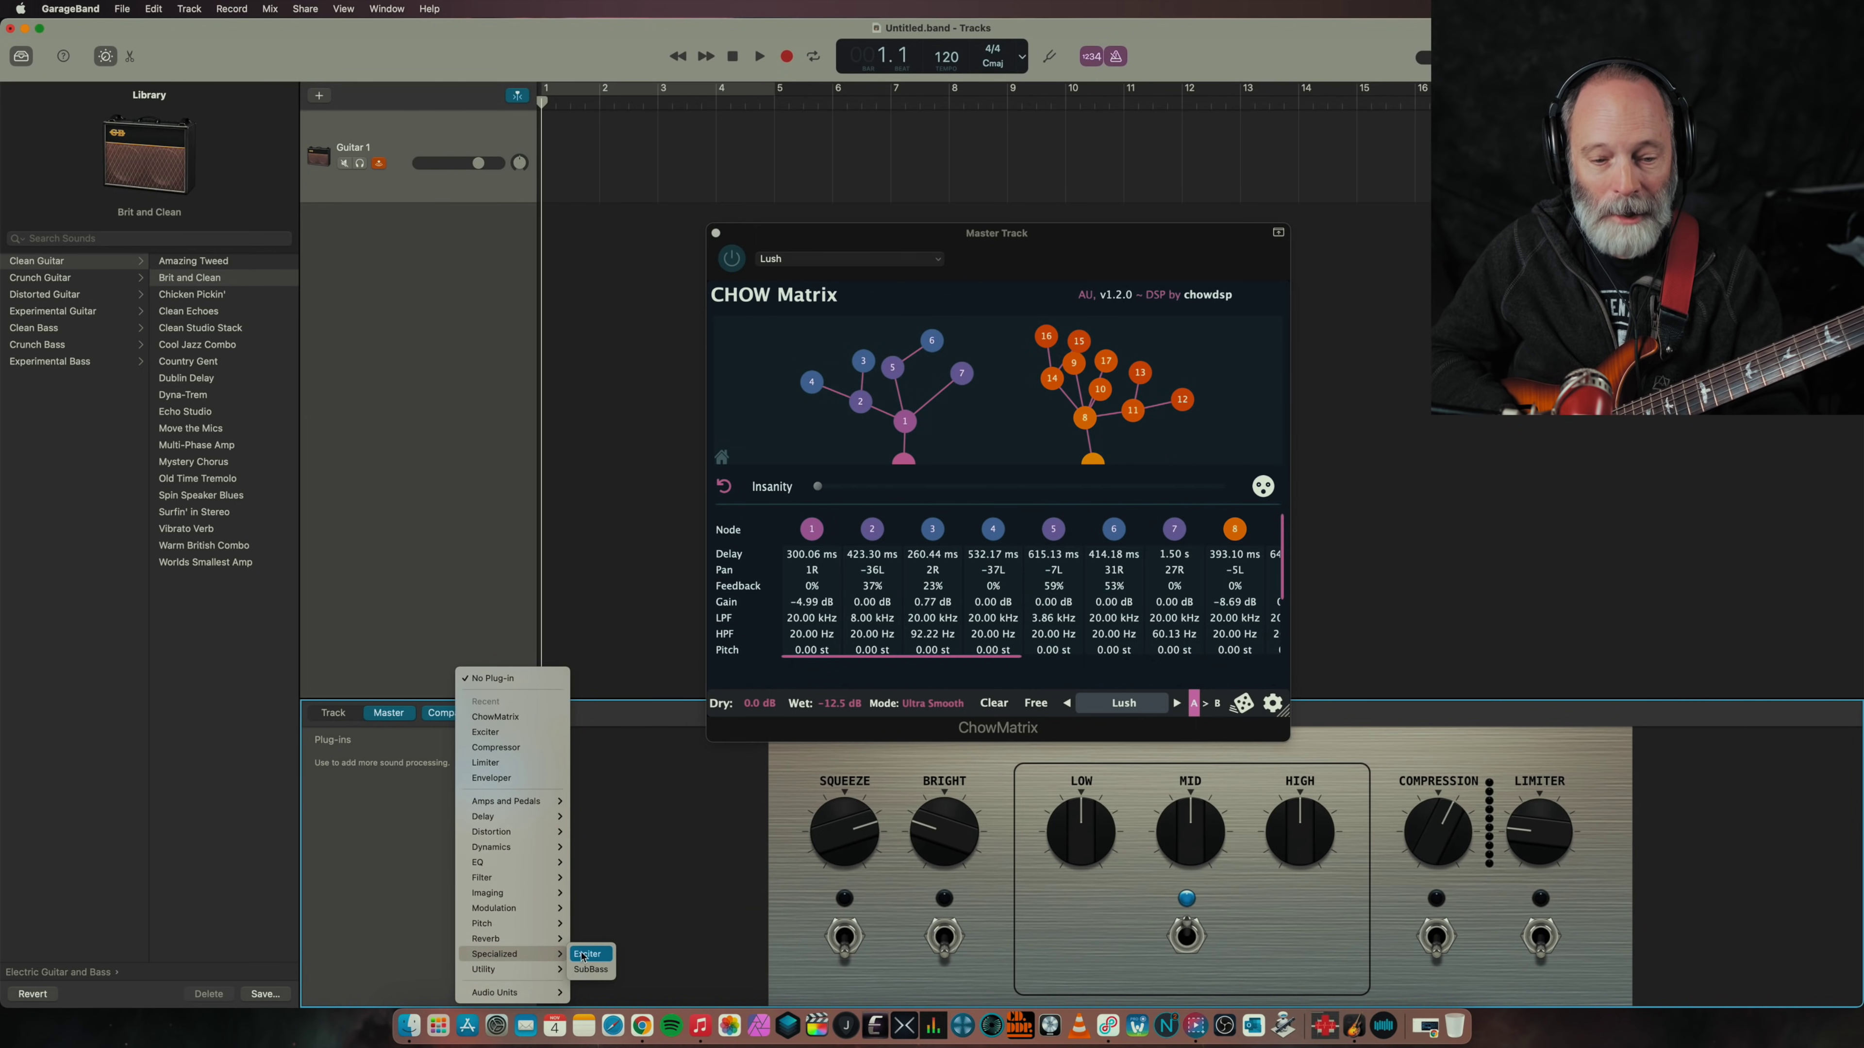
mouse_move(602, 948)
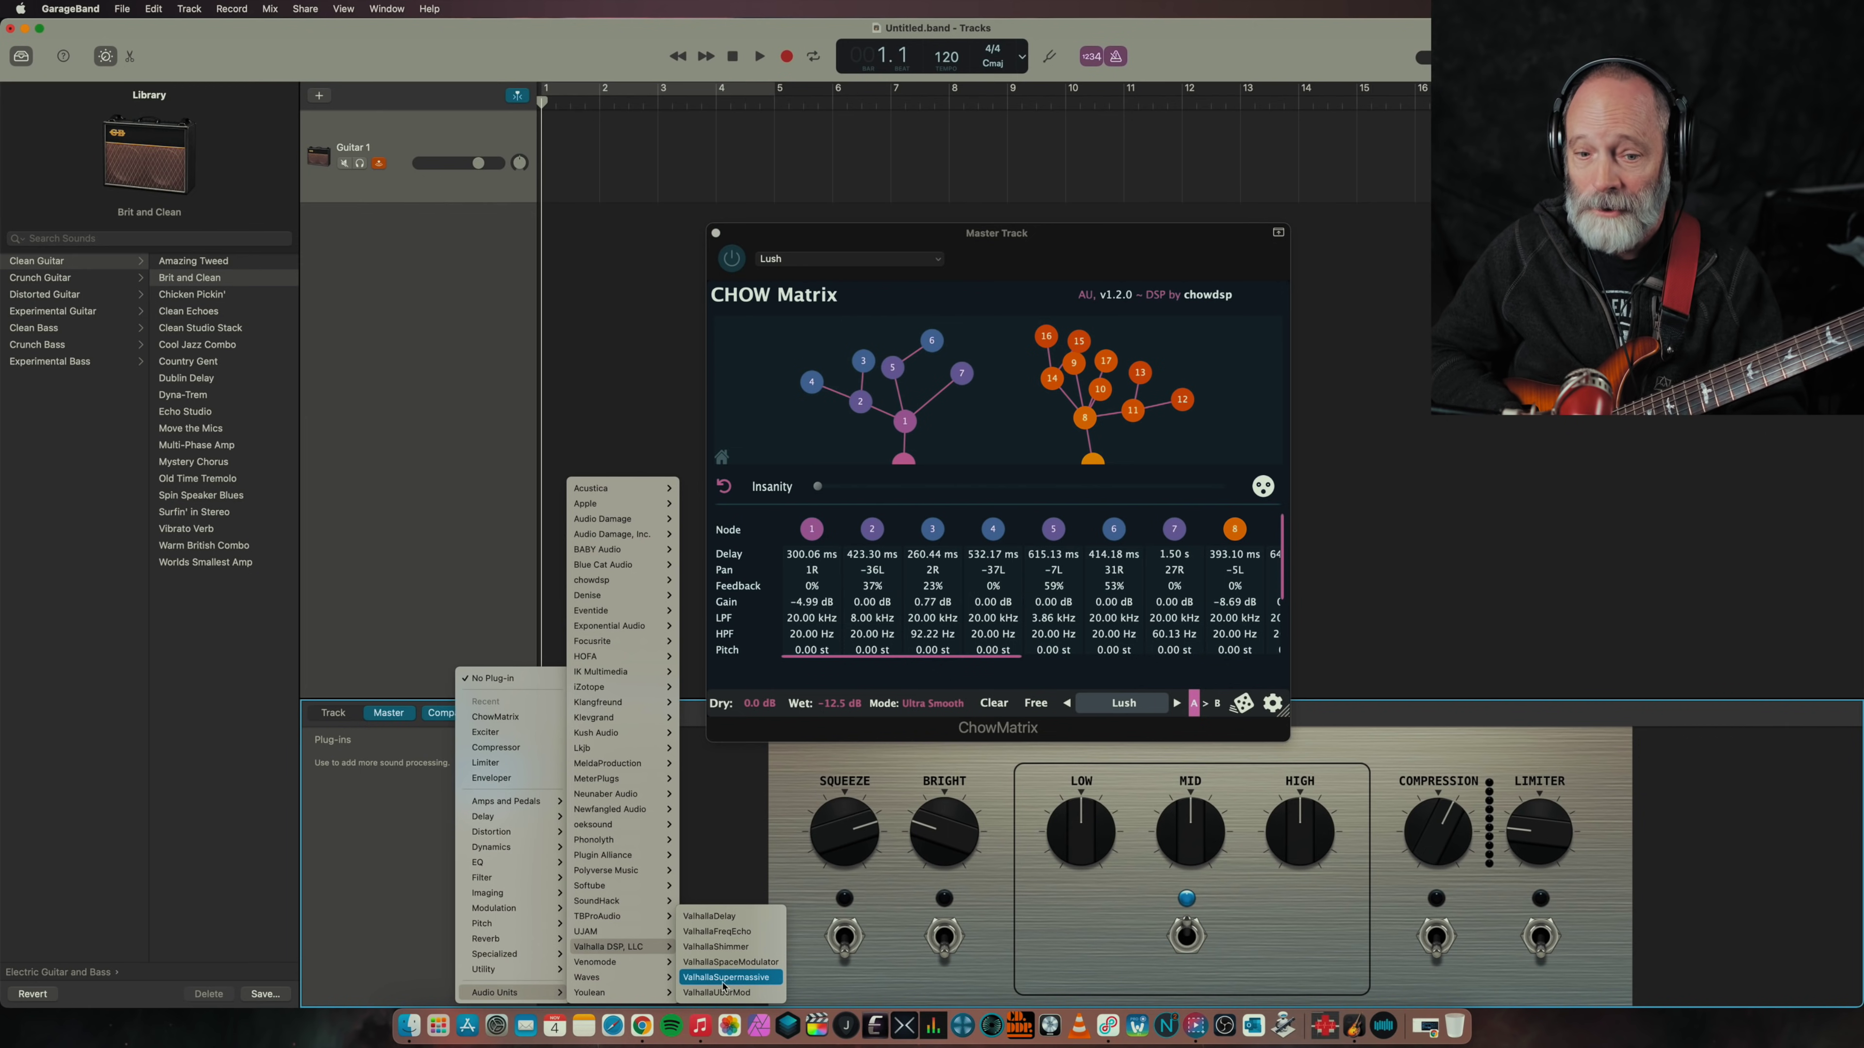
click(723, 983)
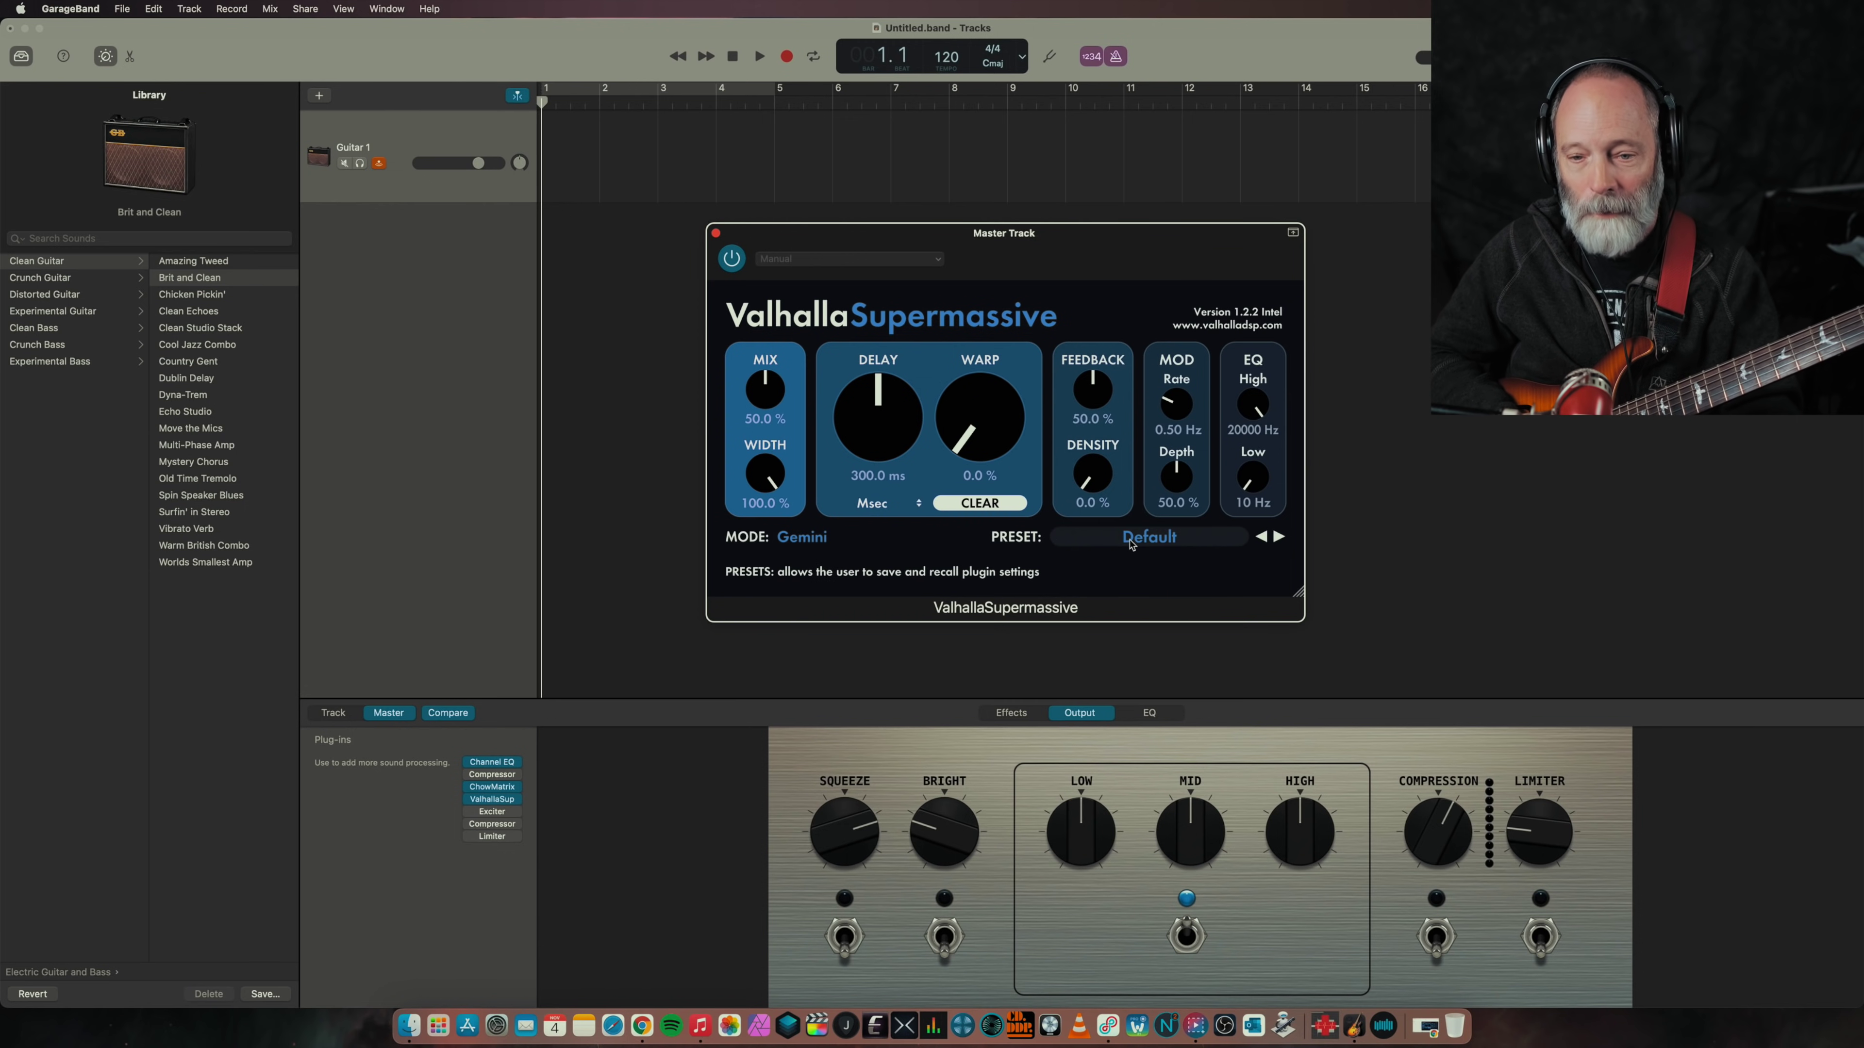
Step: Load the medium reverb preset Going Wide in ValhallaSupermassive and lower its mix
click(1146, 542)
mouse_move(1114, 701)
mouse_move(1251, 665)
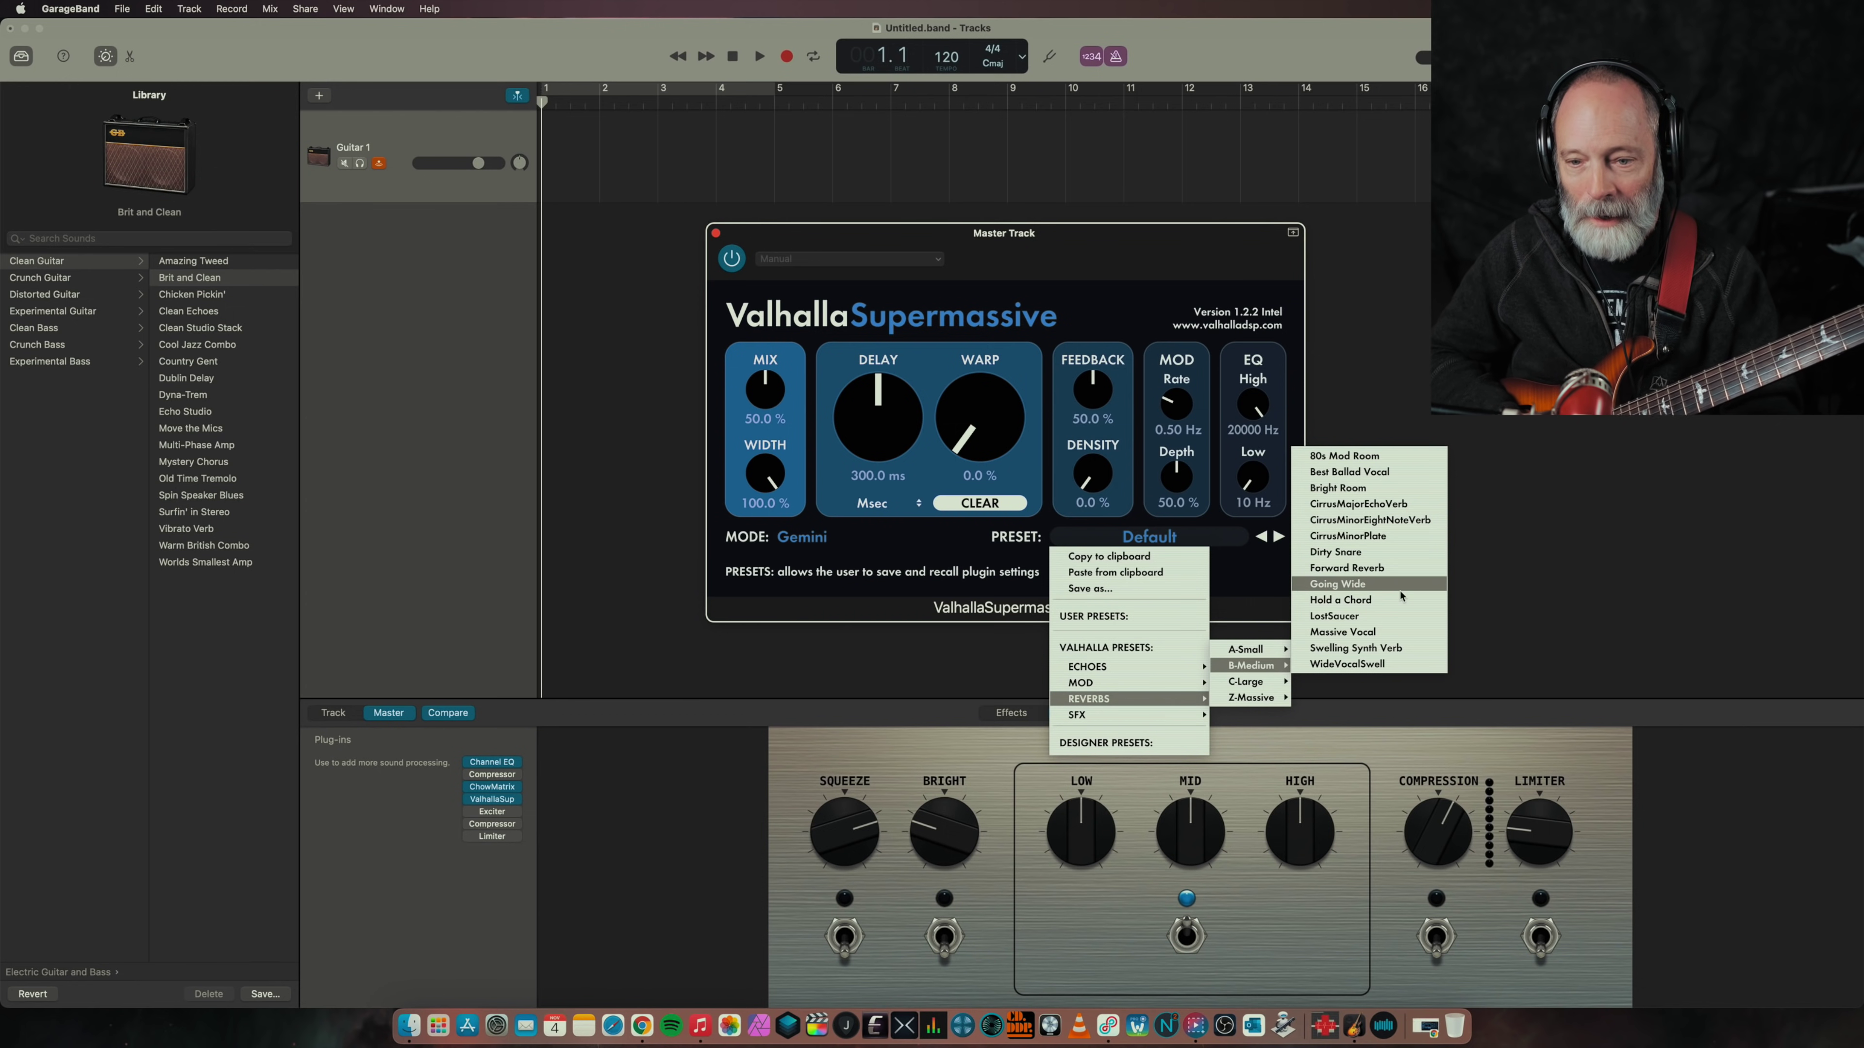
click(1368, 586)
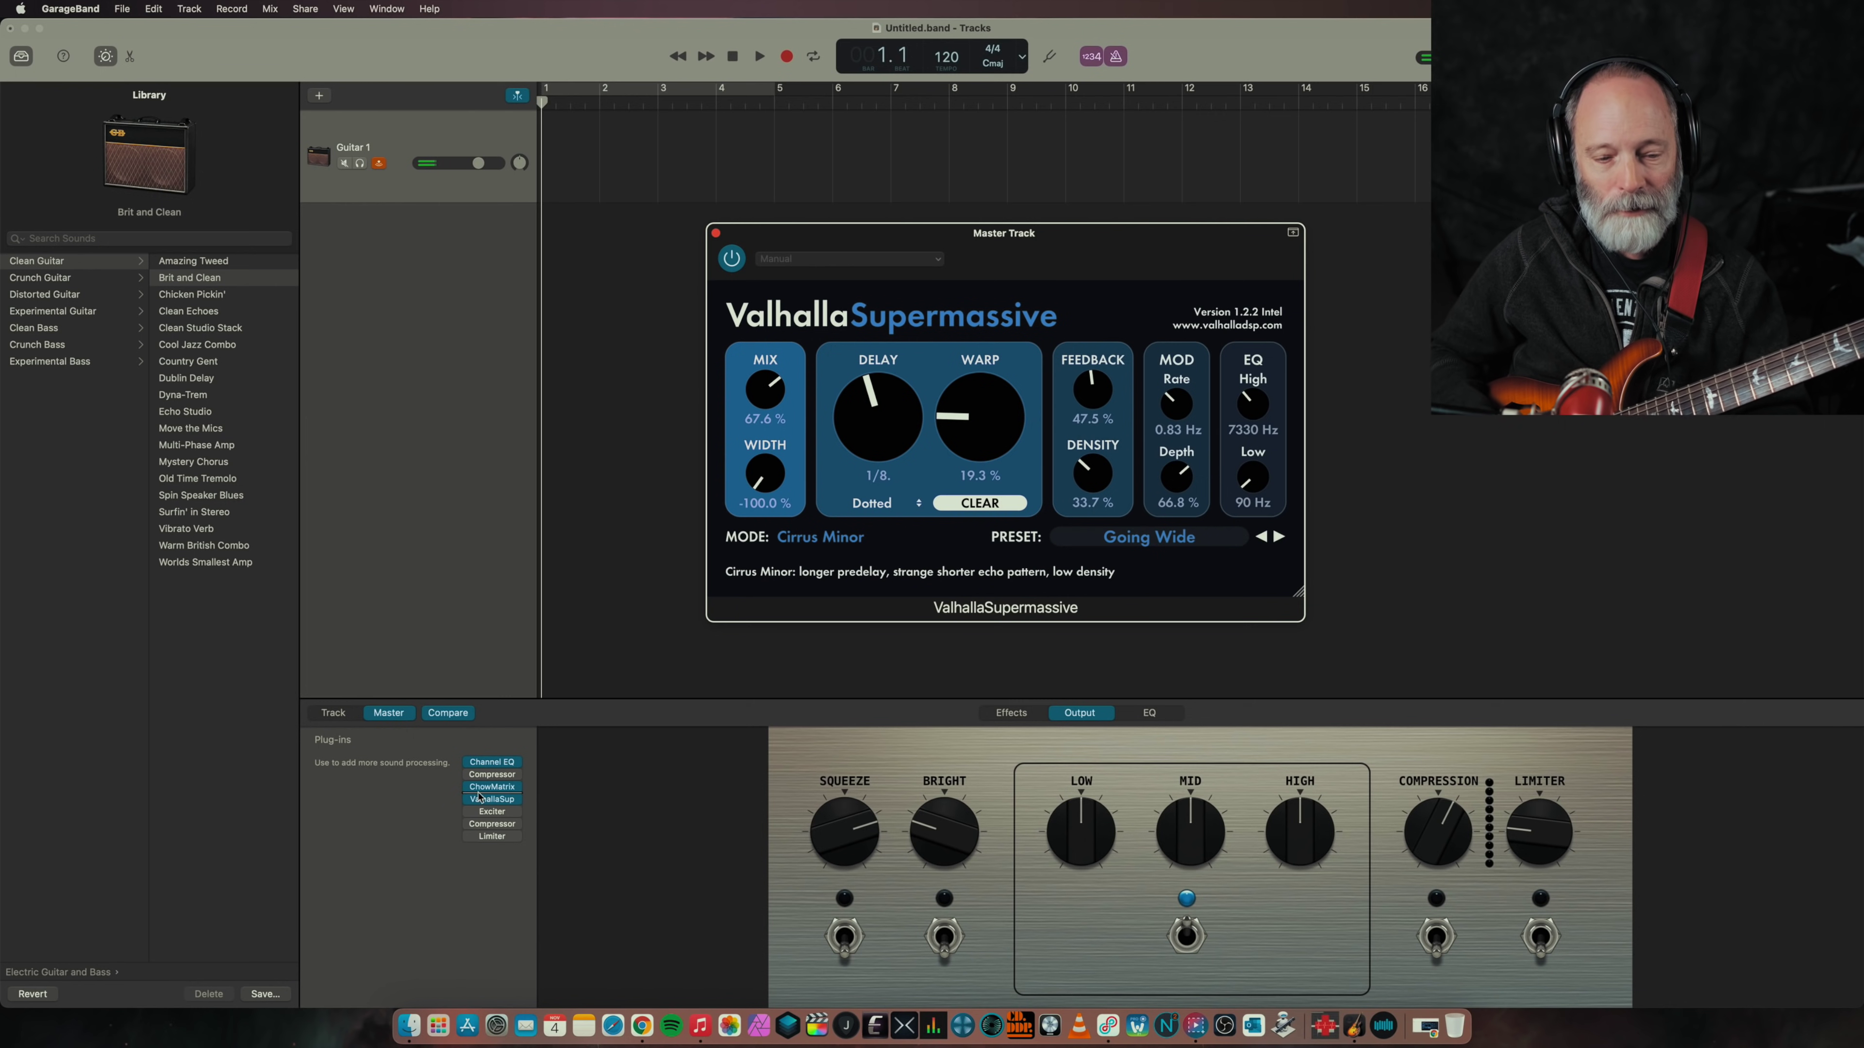
mouse_move(472, 795)
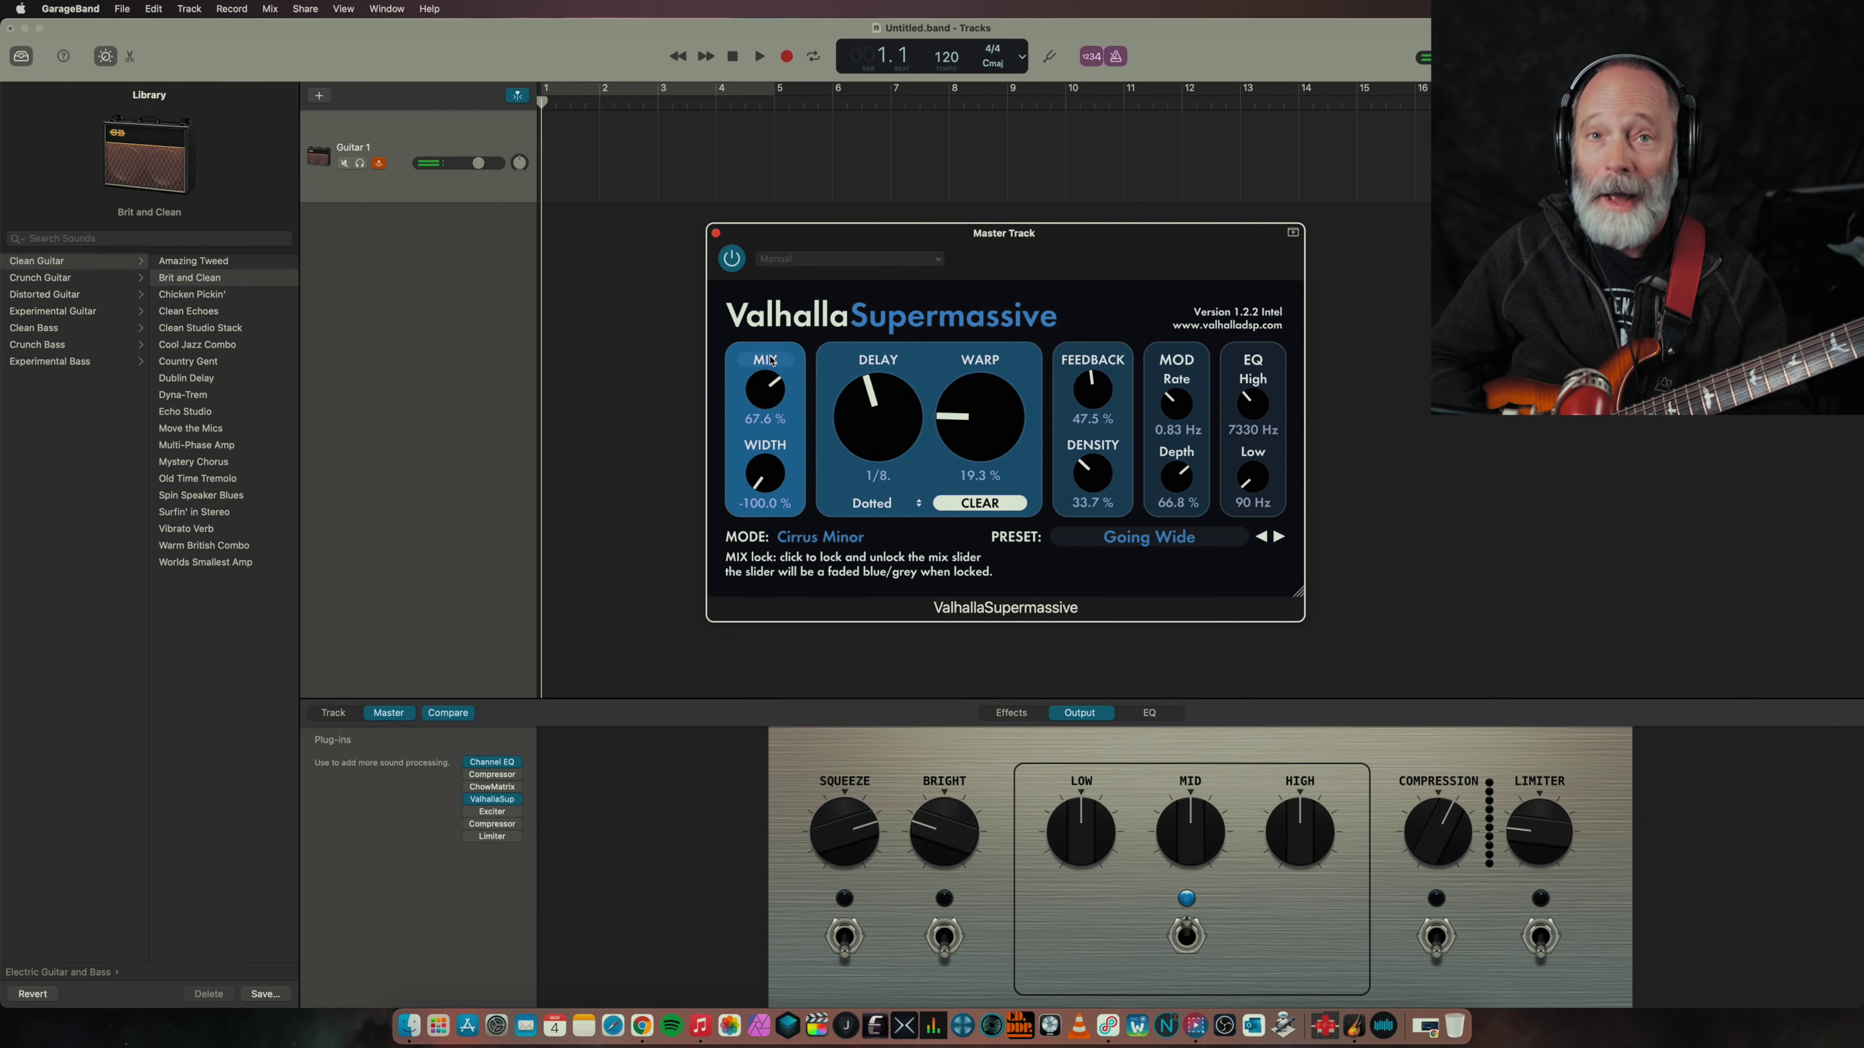
drag(745, 395, 756, 450)
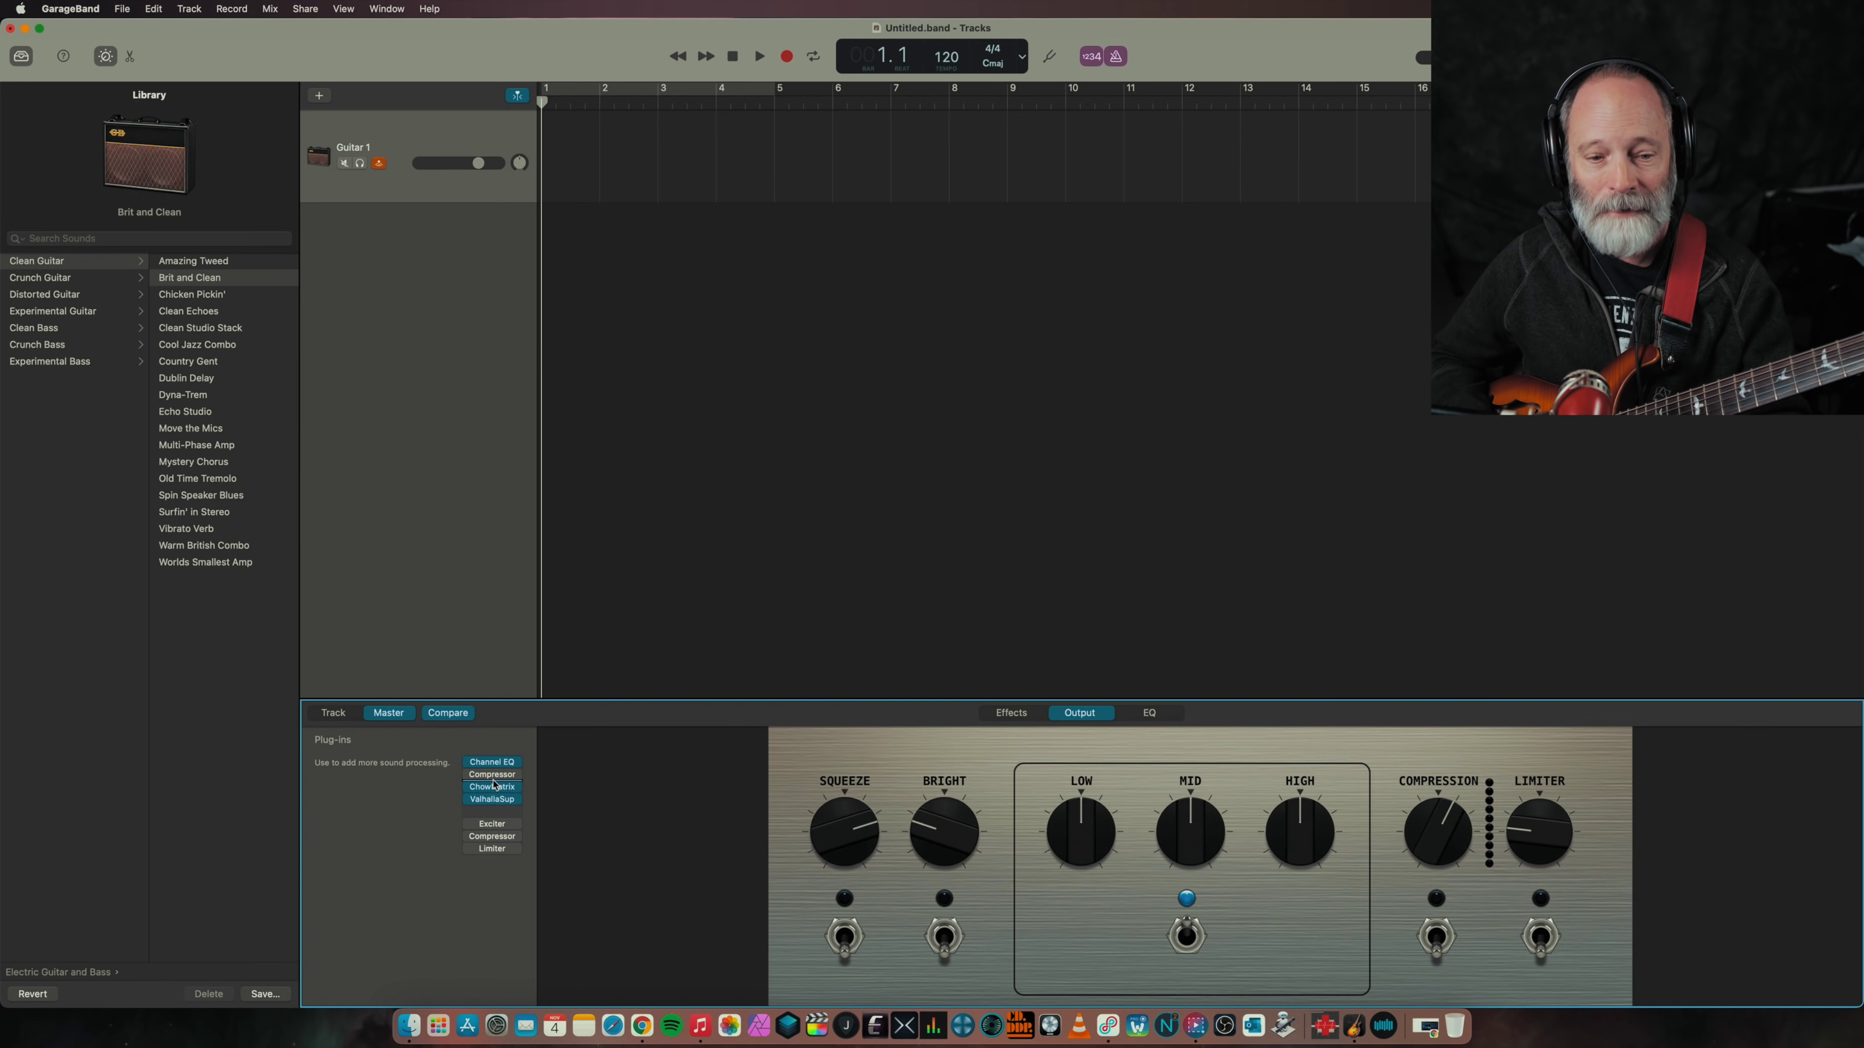
Step: Insert a second ValhallaSupermassive on the master track between the first Compressor and ChowMatrix
click(492, 785)
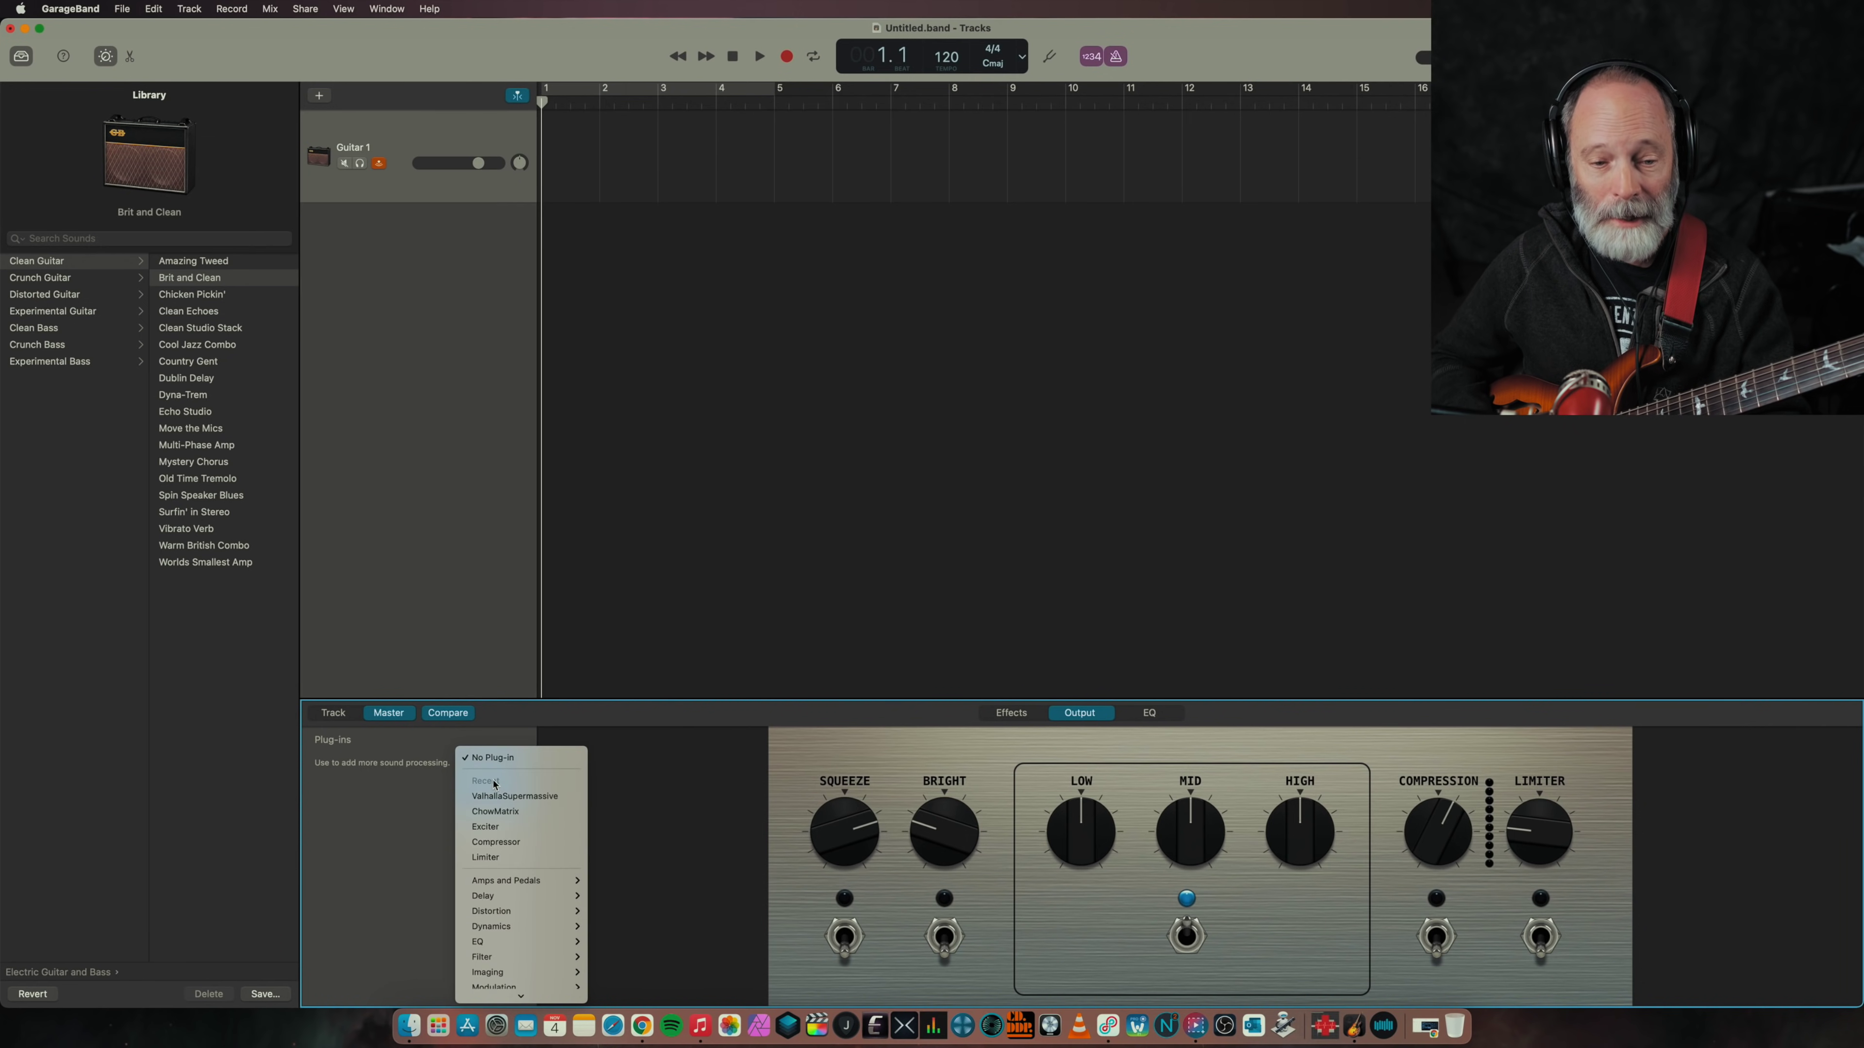
mouse_move(507, 992)
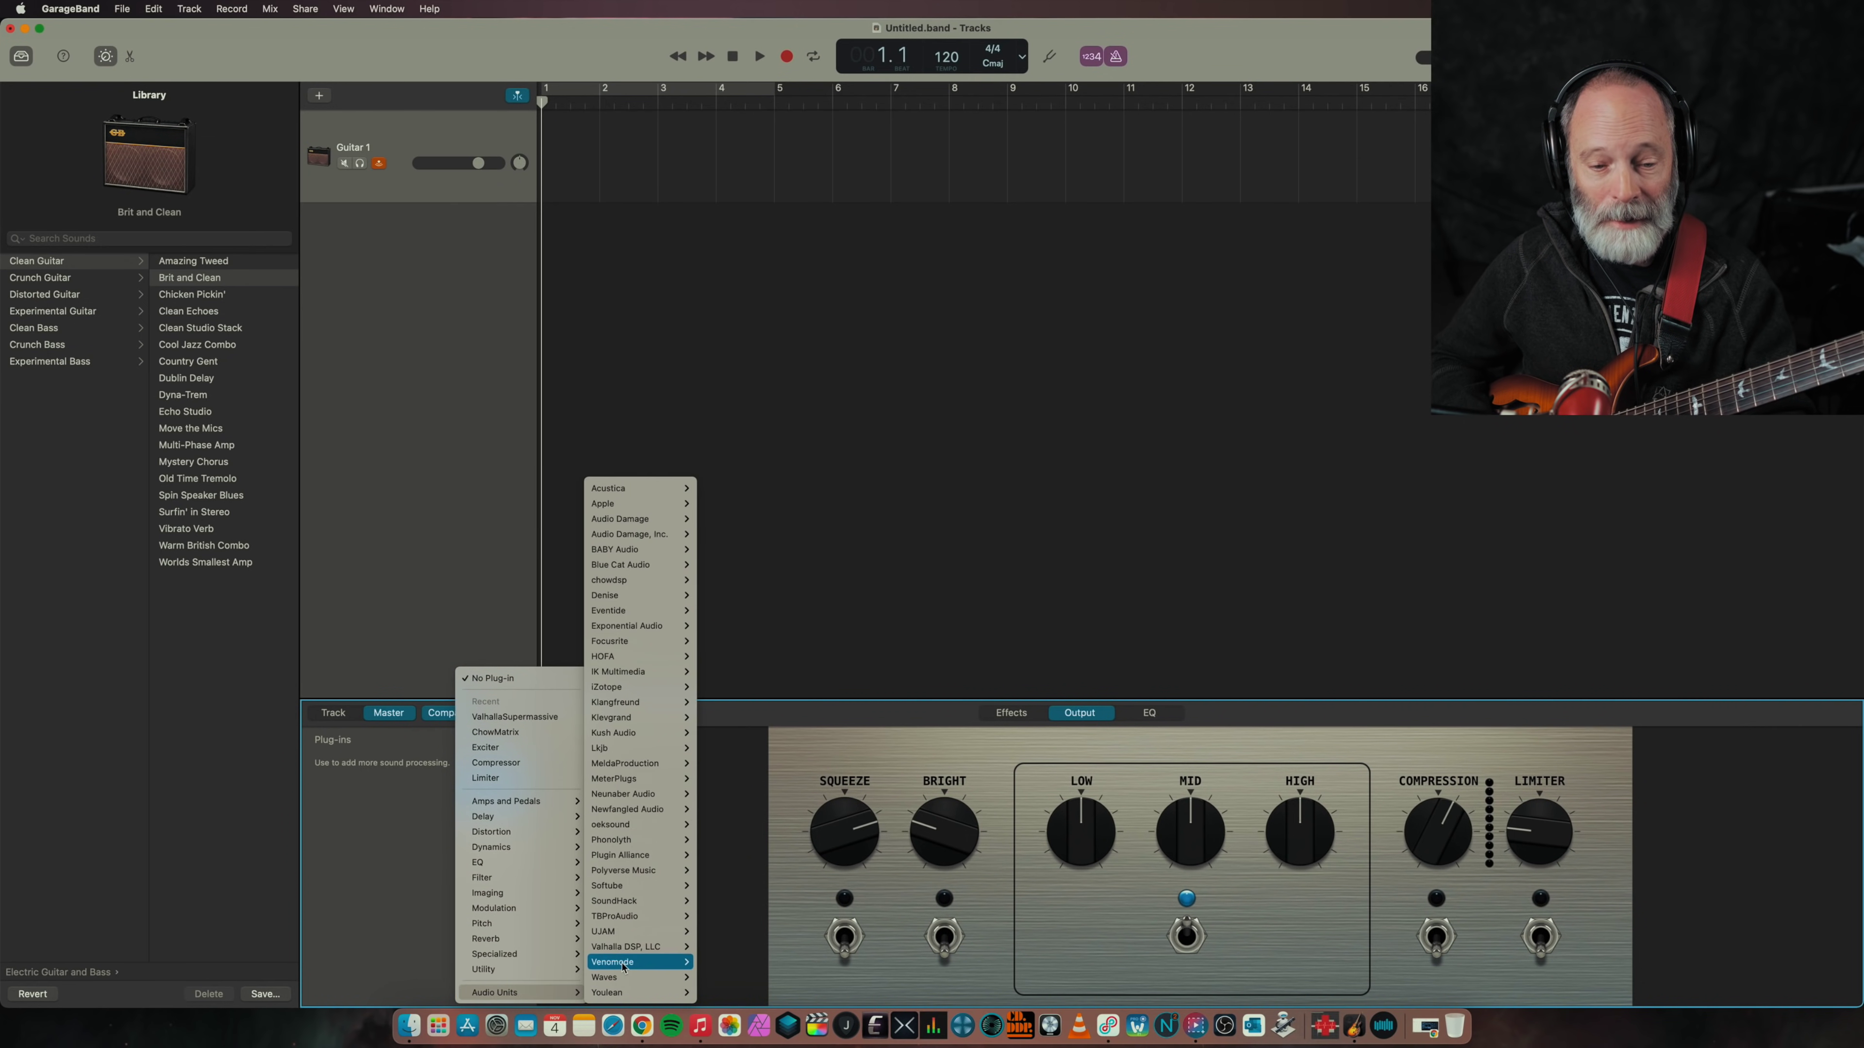
mouse_move(639, 947)
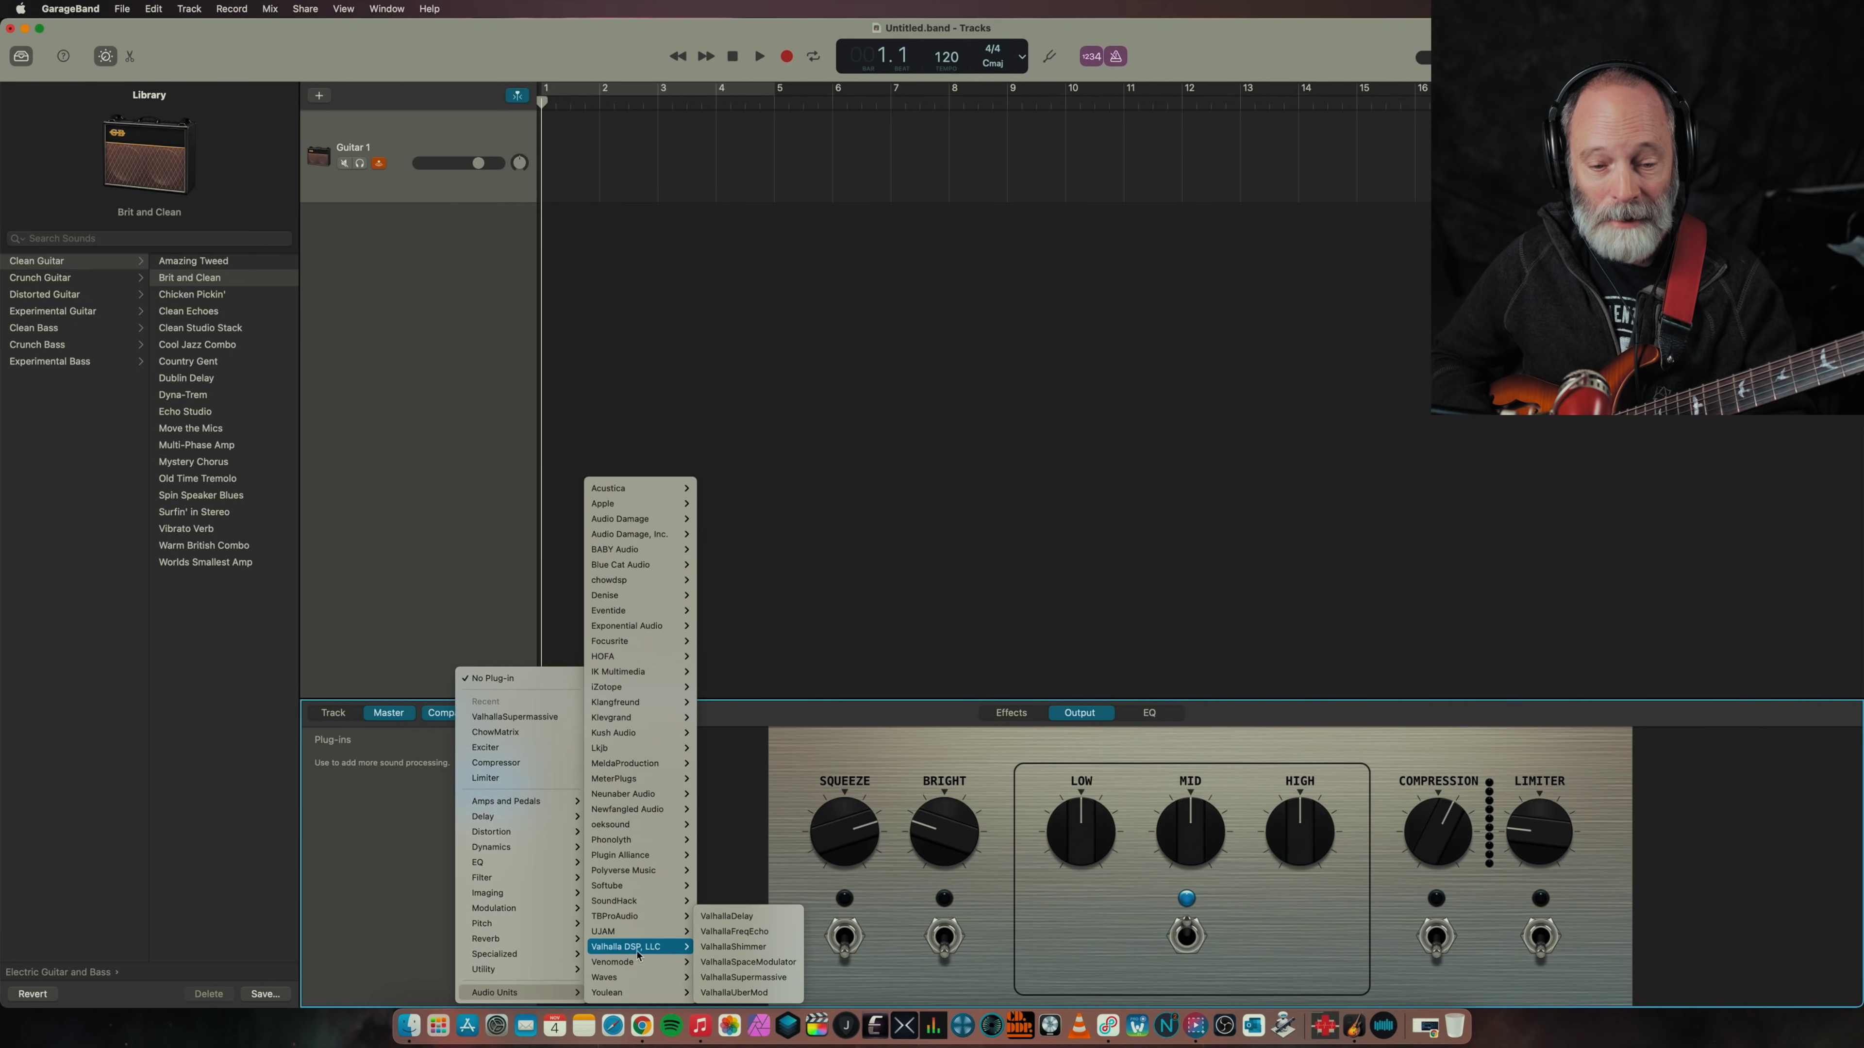
click(741, 977)
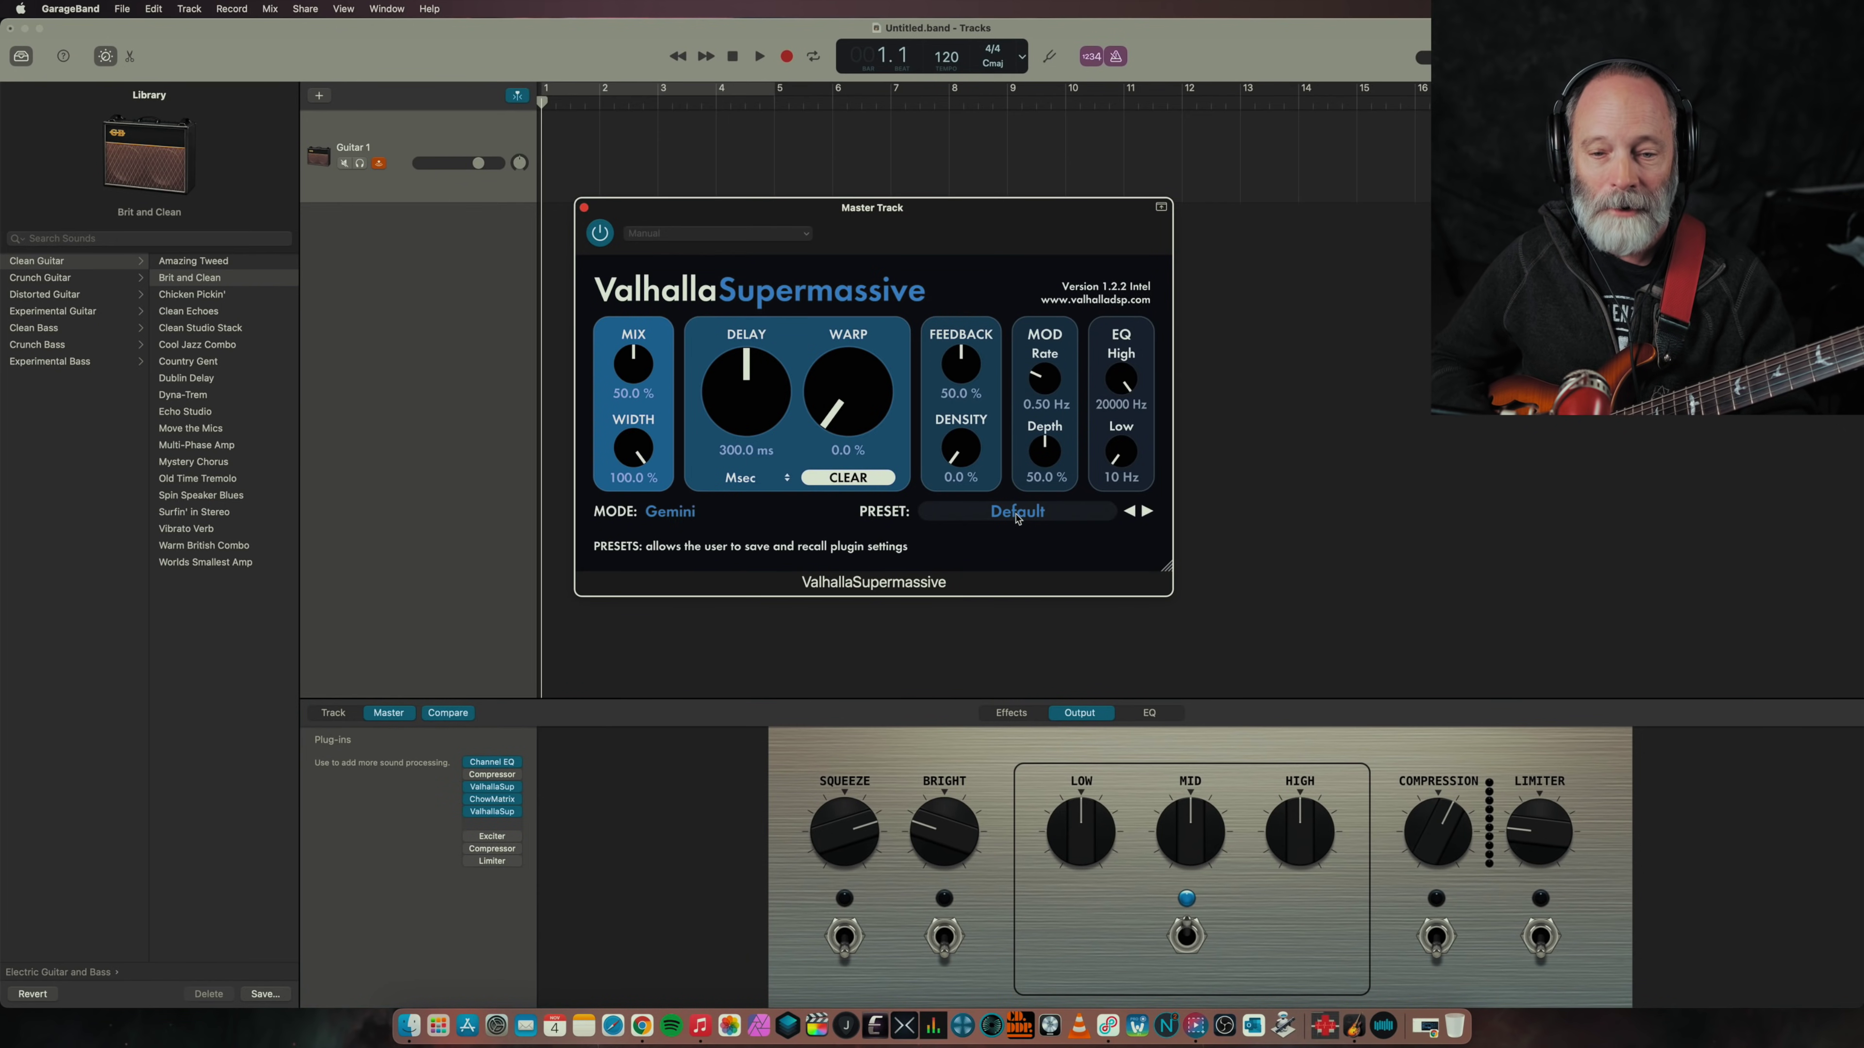
Step: Load the looping echo preset EighthNoteLooper in the new ValhallaSupermassive and set its delay to a 2/4 note
click(1017, 514)
mouse_move(955, 644)
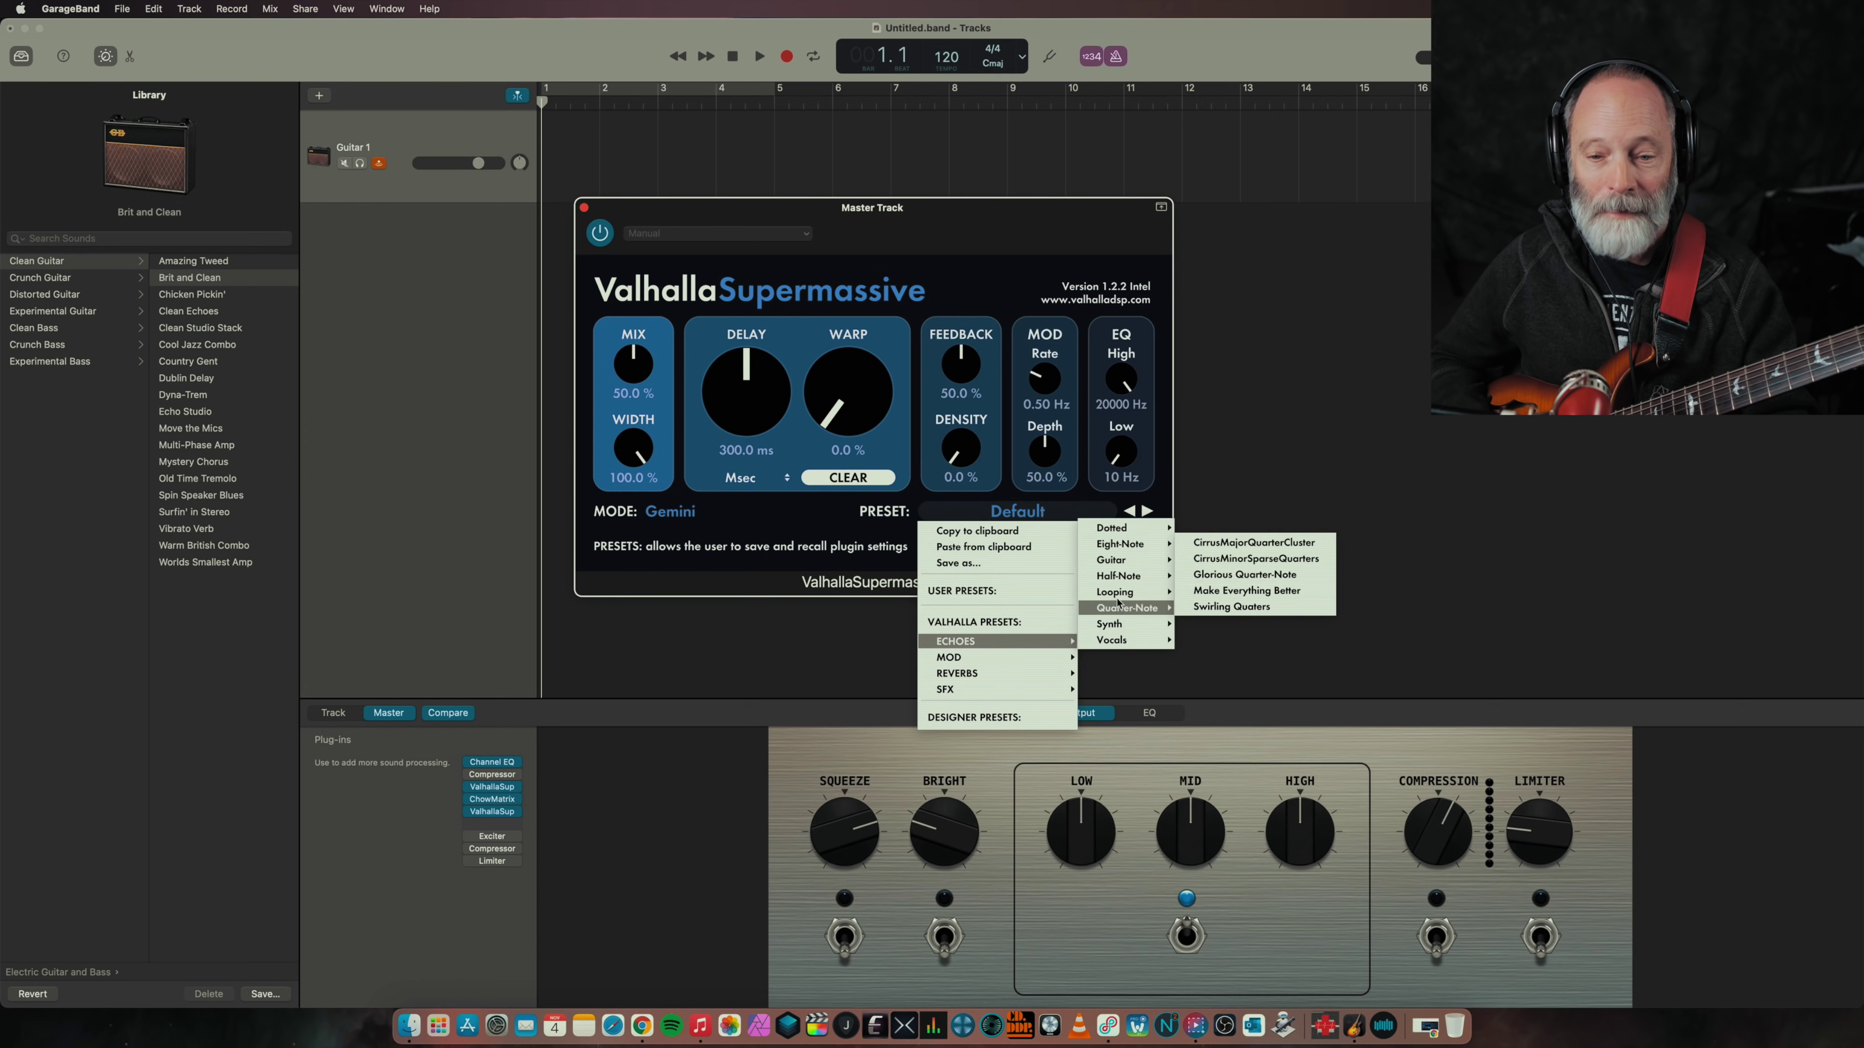
mouse_move(1116, 595)
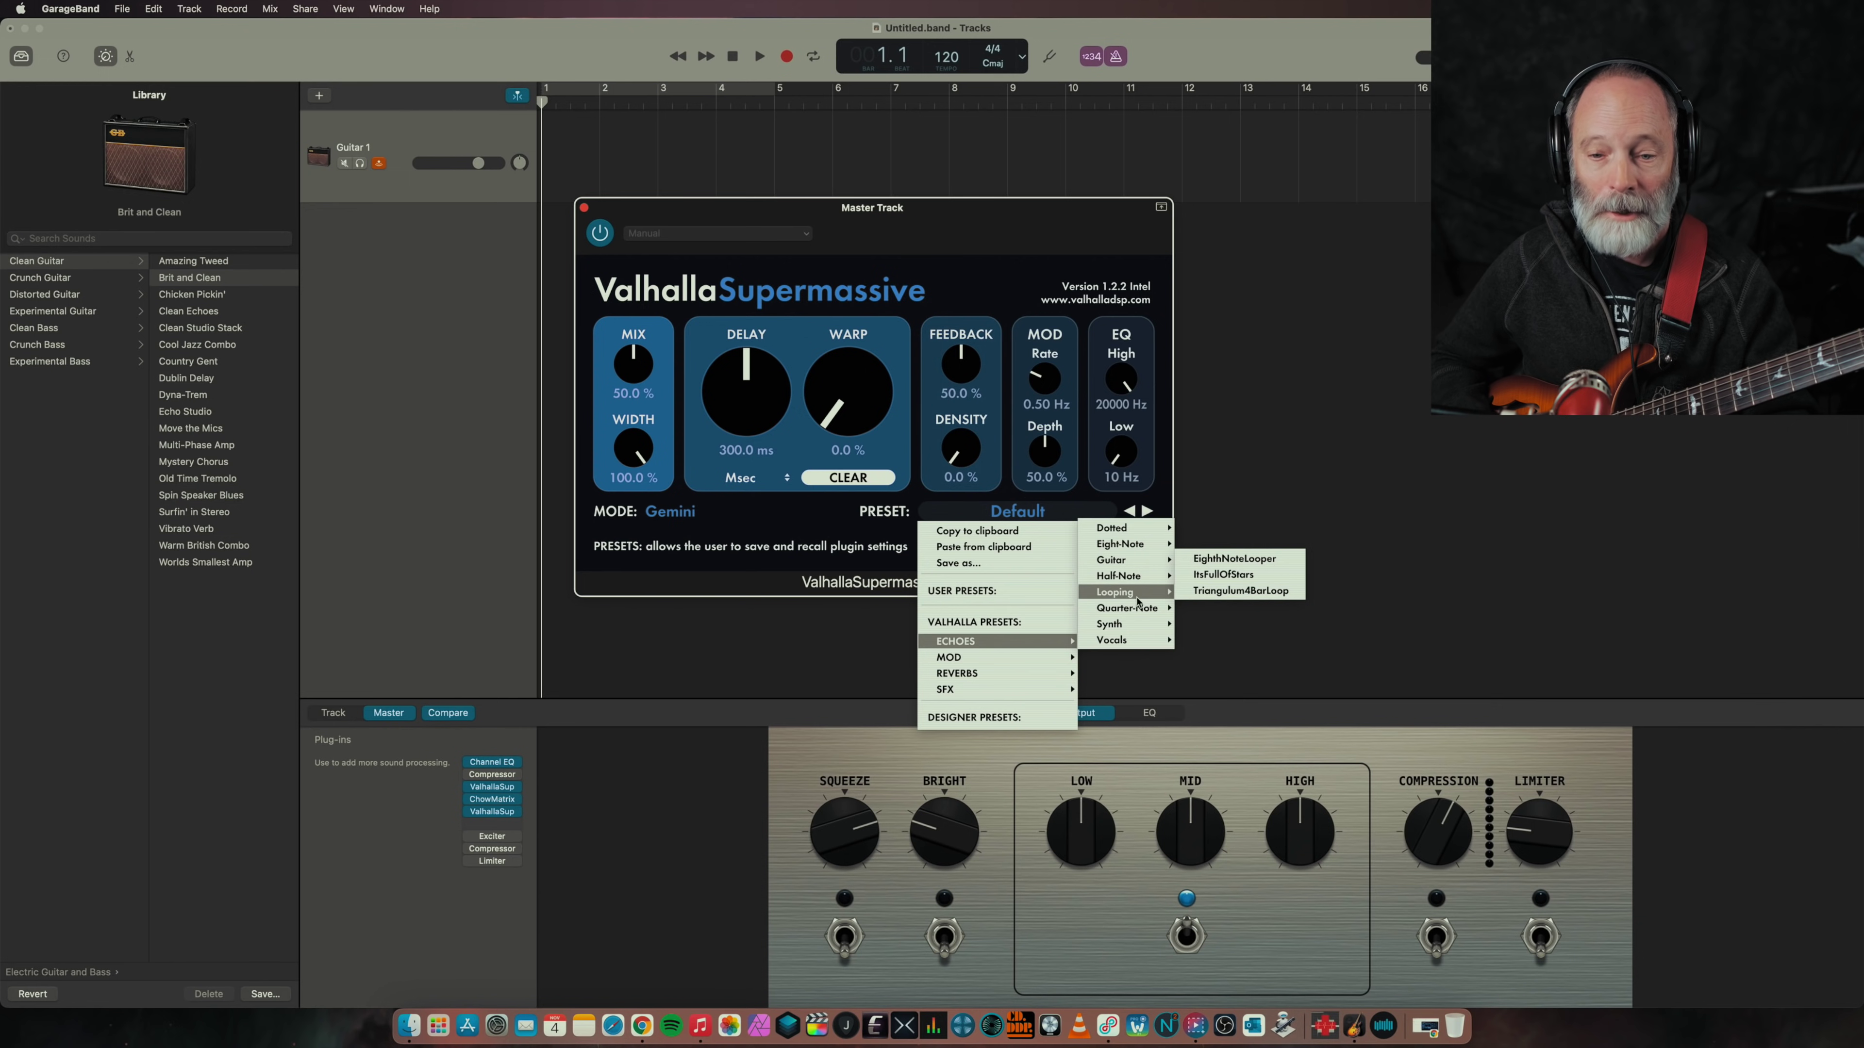
click(1223, 566)
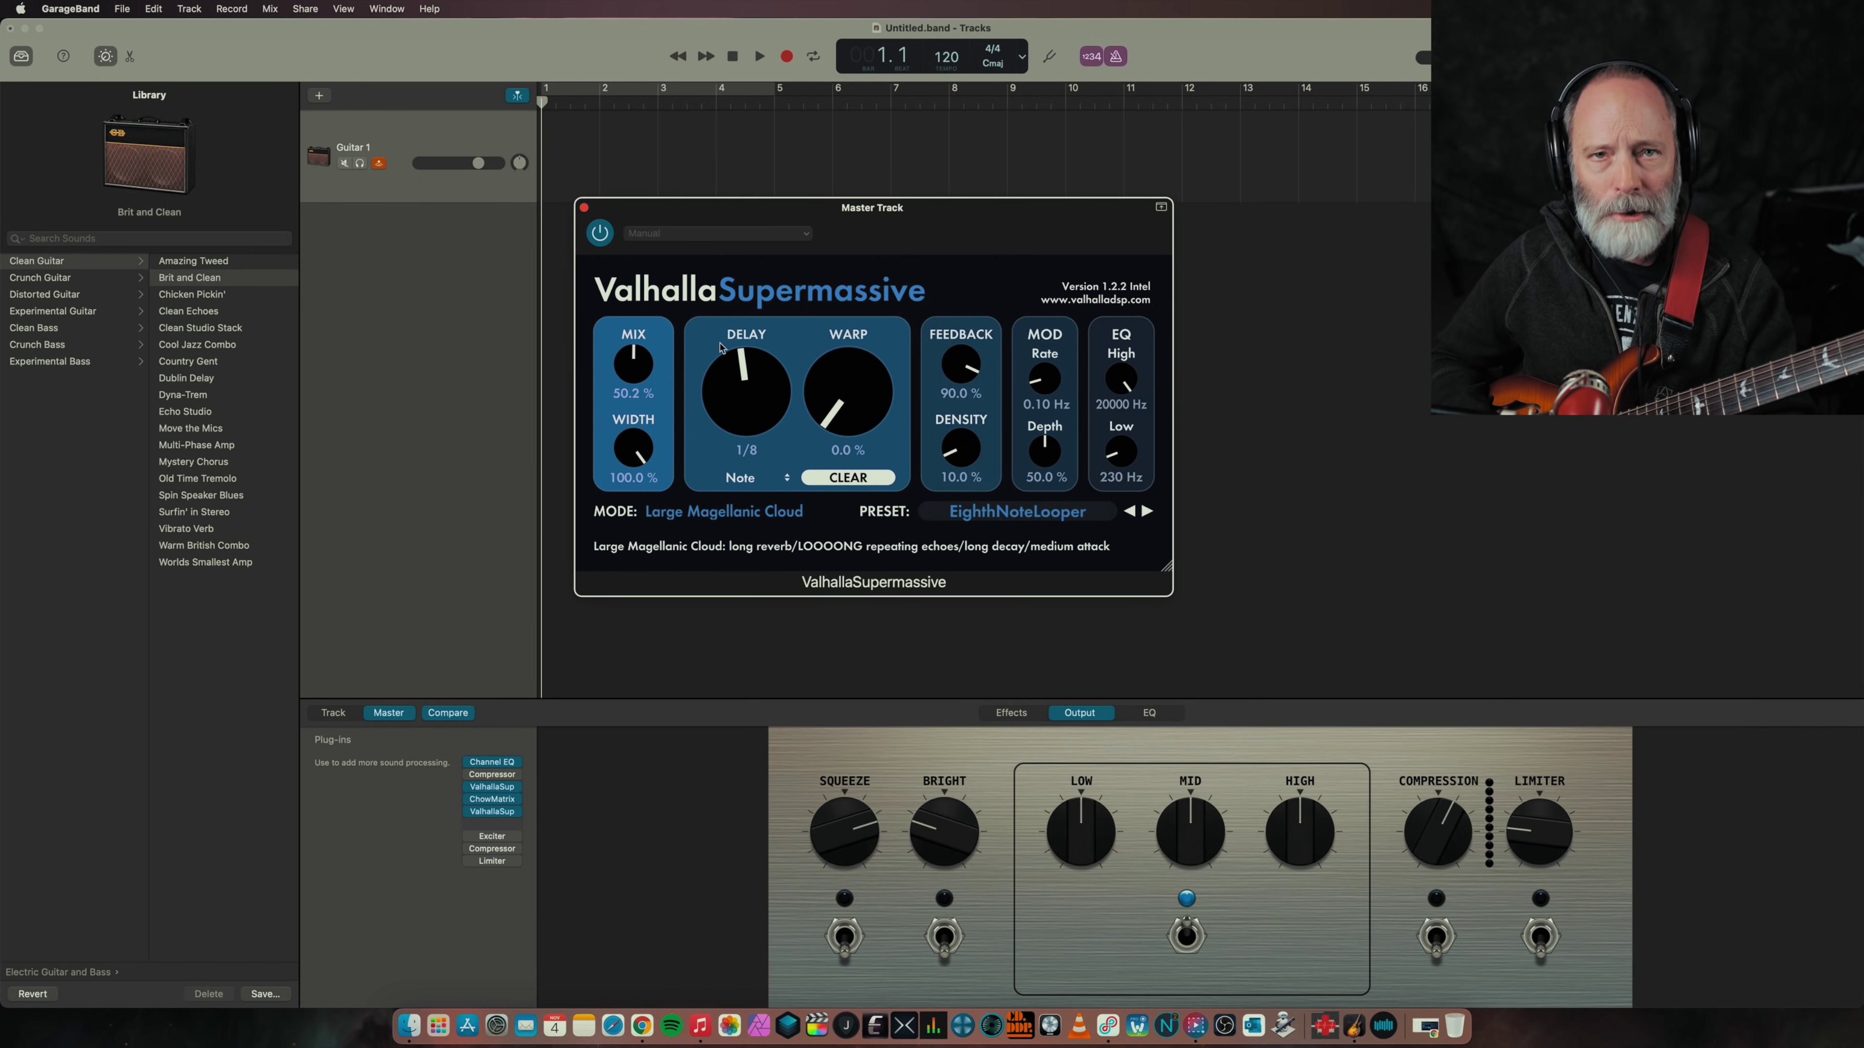
drag(737, 401, 729, 354)
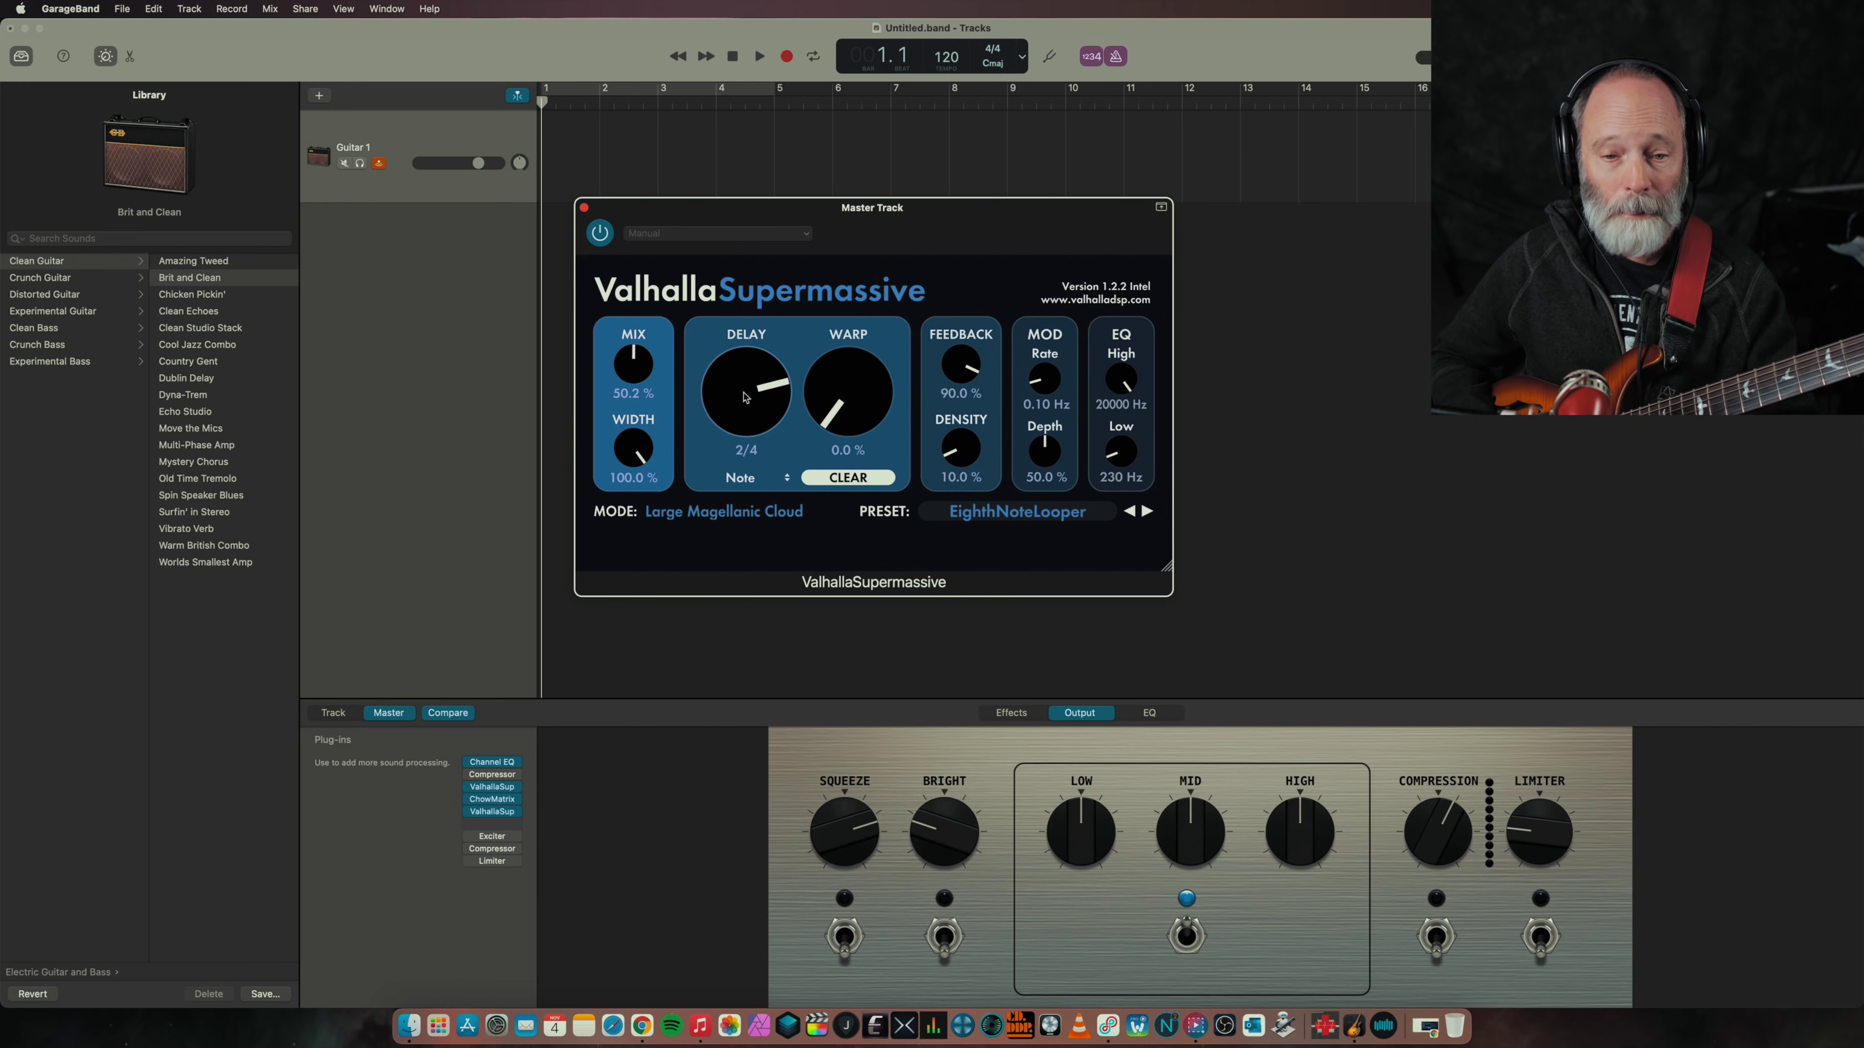
mouse_move(737, 387)
mouse_down()
mouse_move(718, 440)
mouse_move(712, 347)
mouse_move(710, 382)
mouse_up()
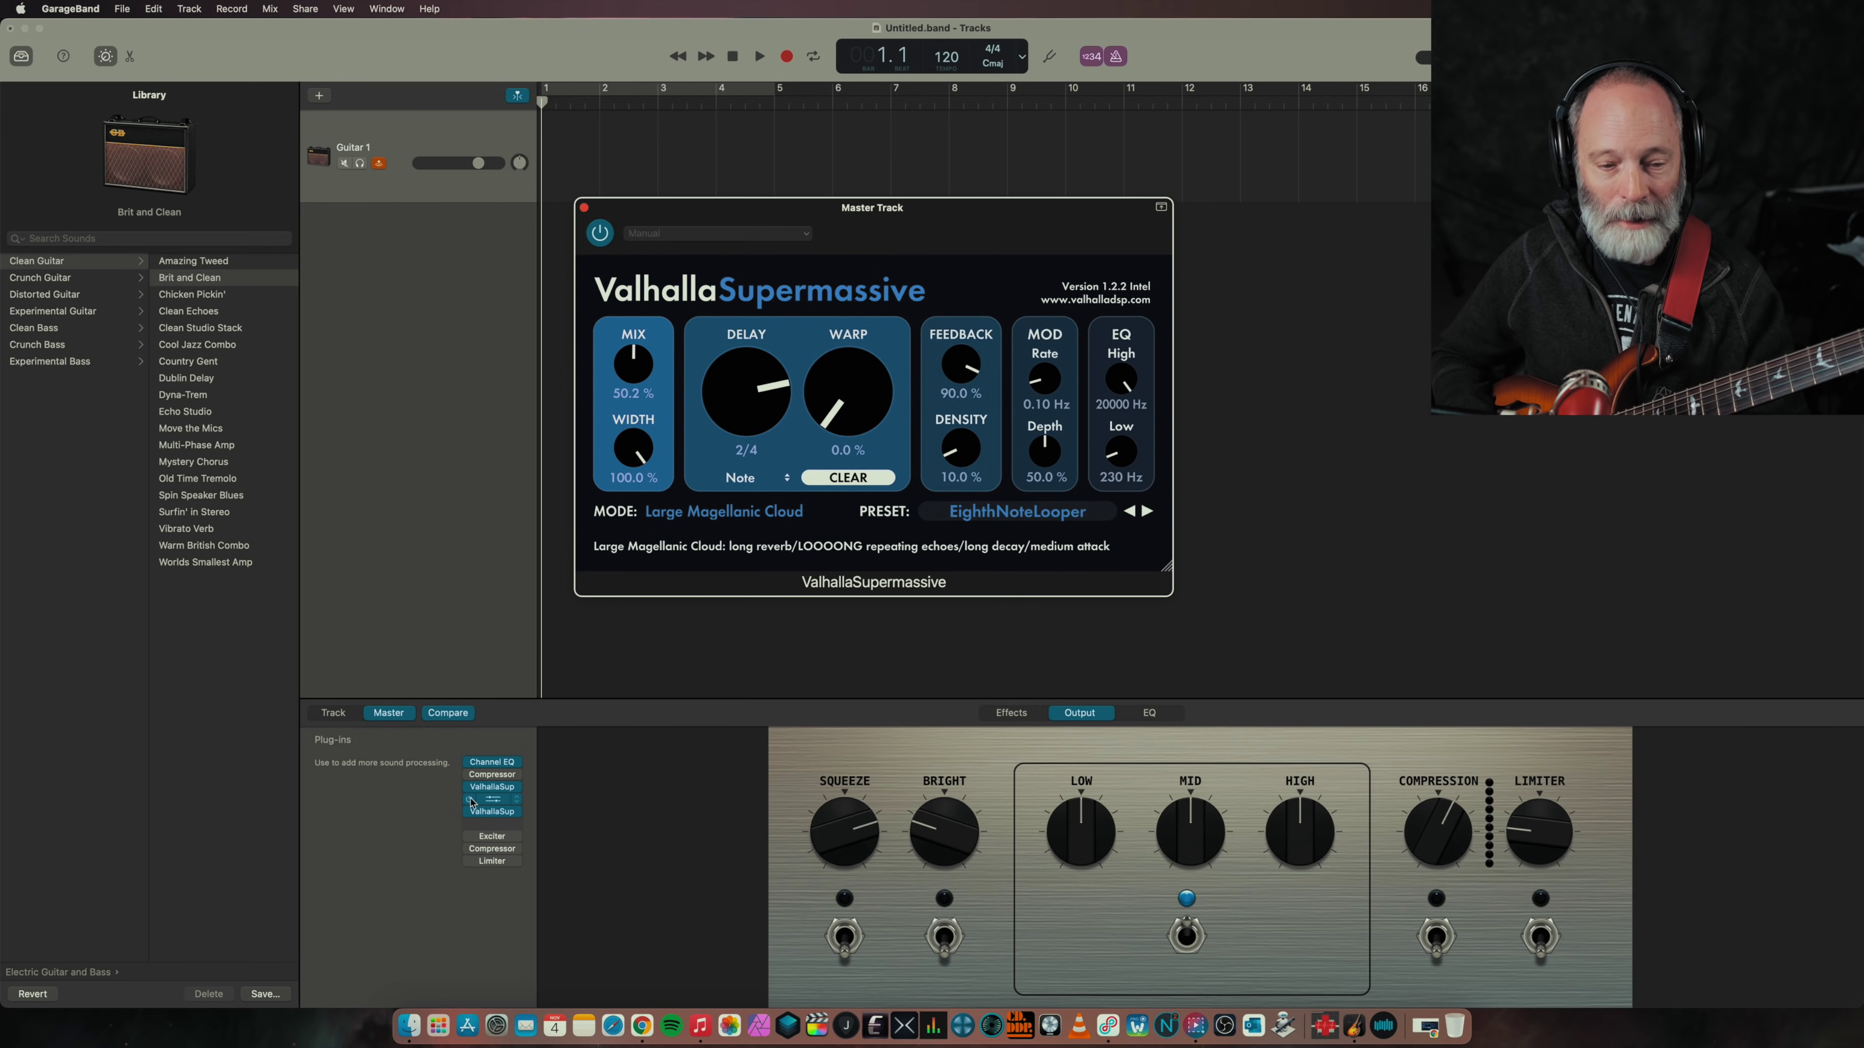
Step: Bypass ChowMatrix and both ValhallaSupermassive plug-ins on the master, and set the project tempo to 100
click(470, 809)
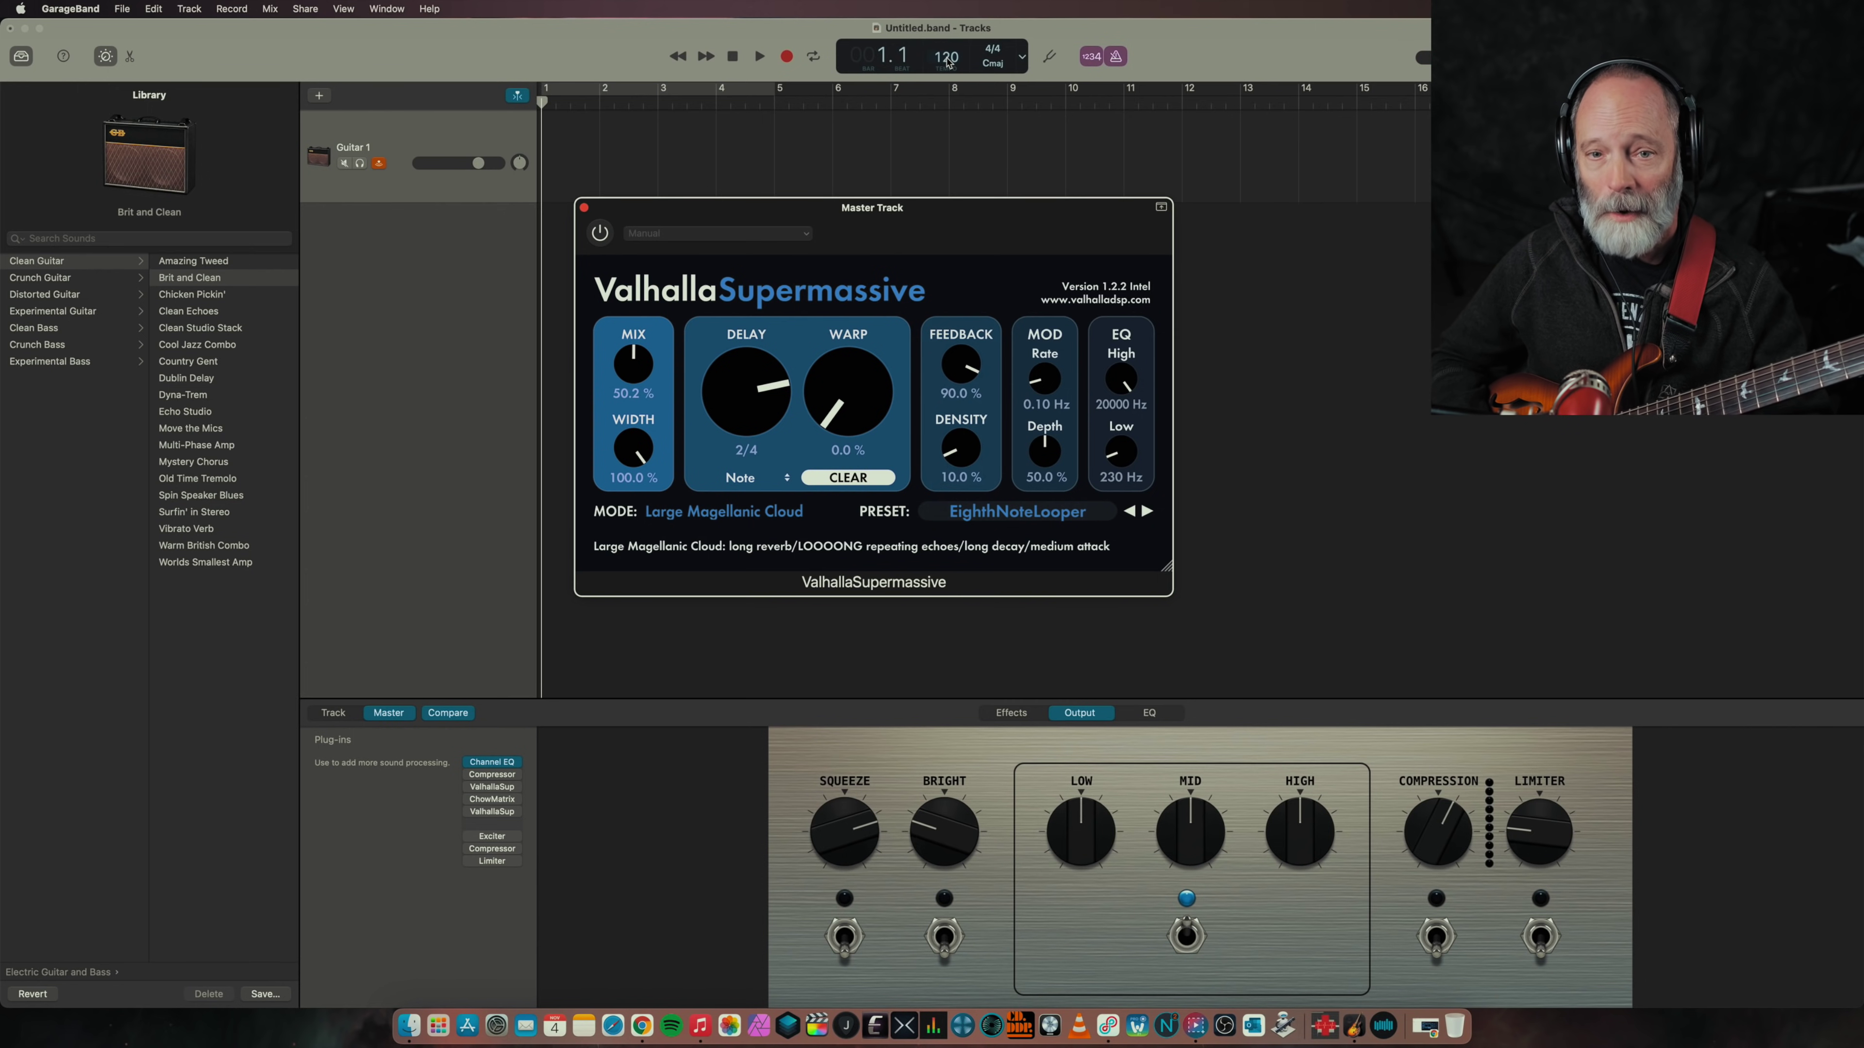
drag(948, 63, 951, 125)
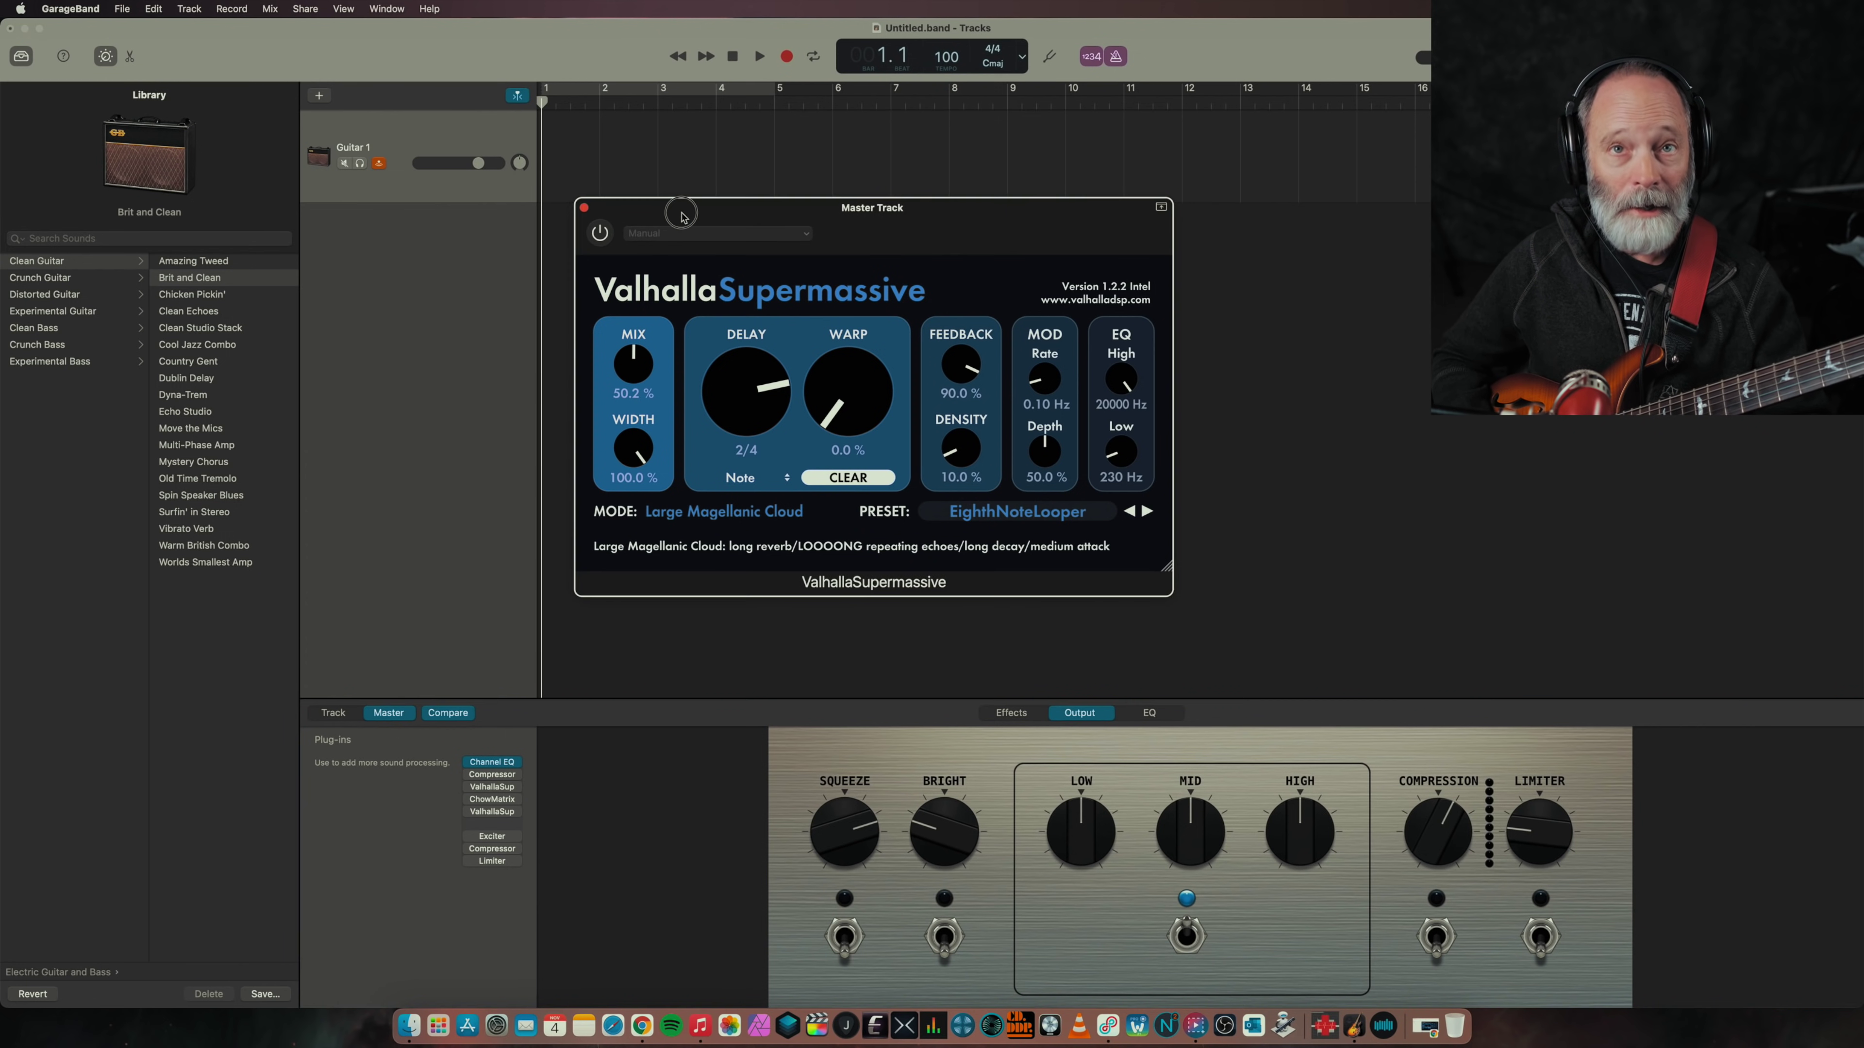
drag(680, 257, 678, 248)
Step: Switch ChowMatrix and both ValhallaSupermassive plug-ins on the master back on
mouse_move(470, 793)
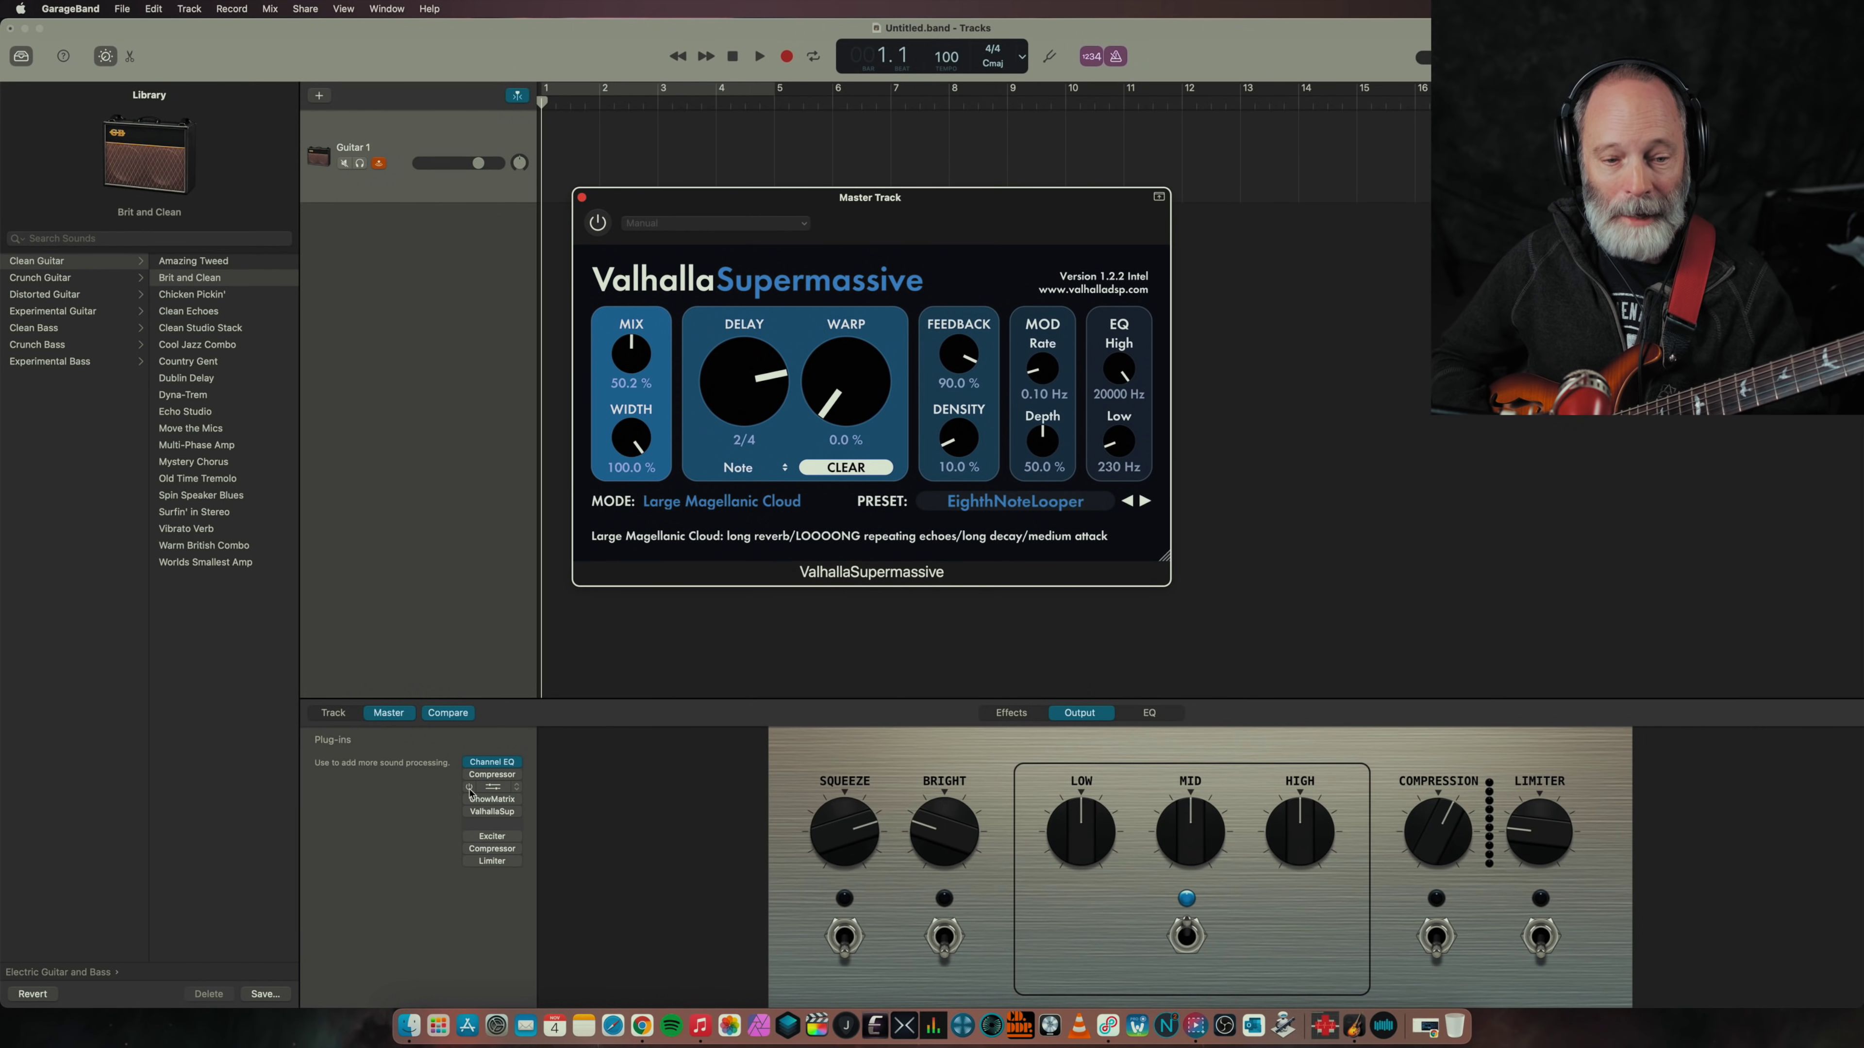
click(470, 787)
click(470, 812)
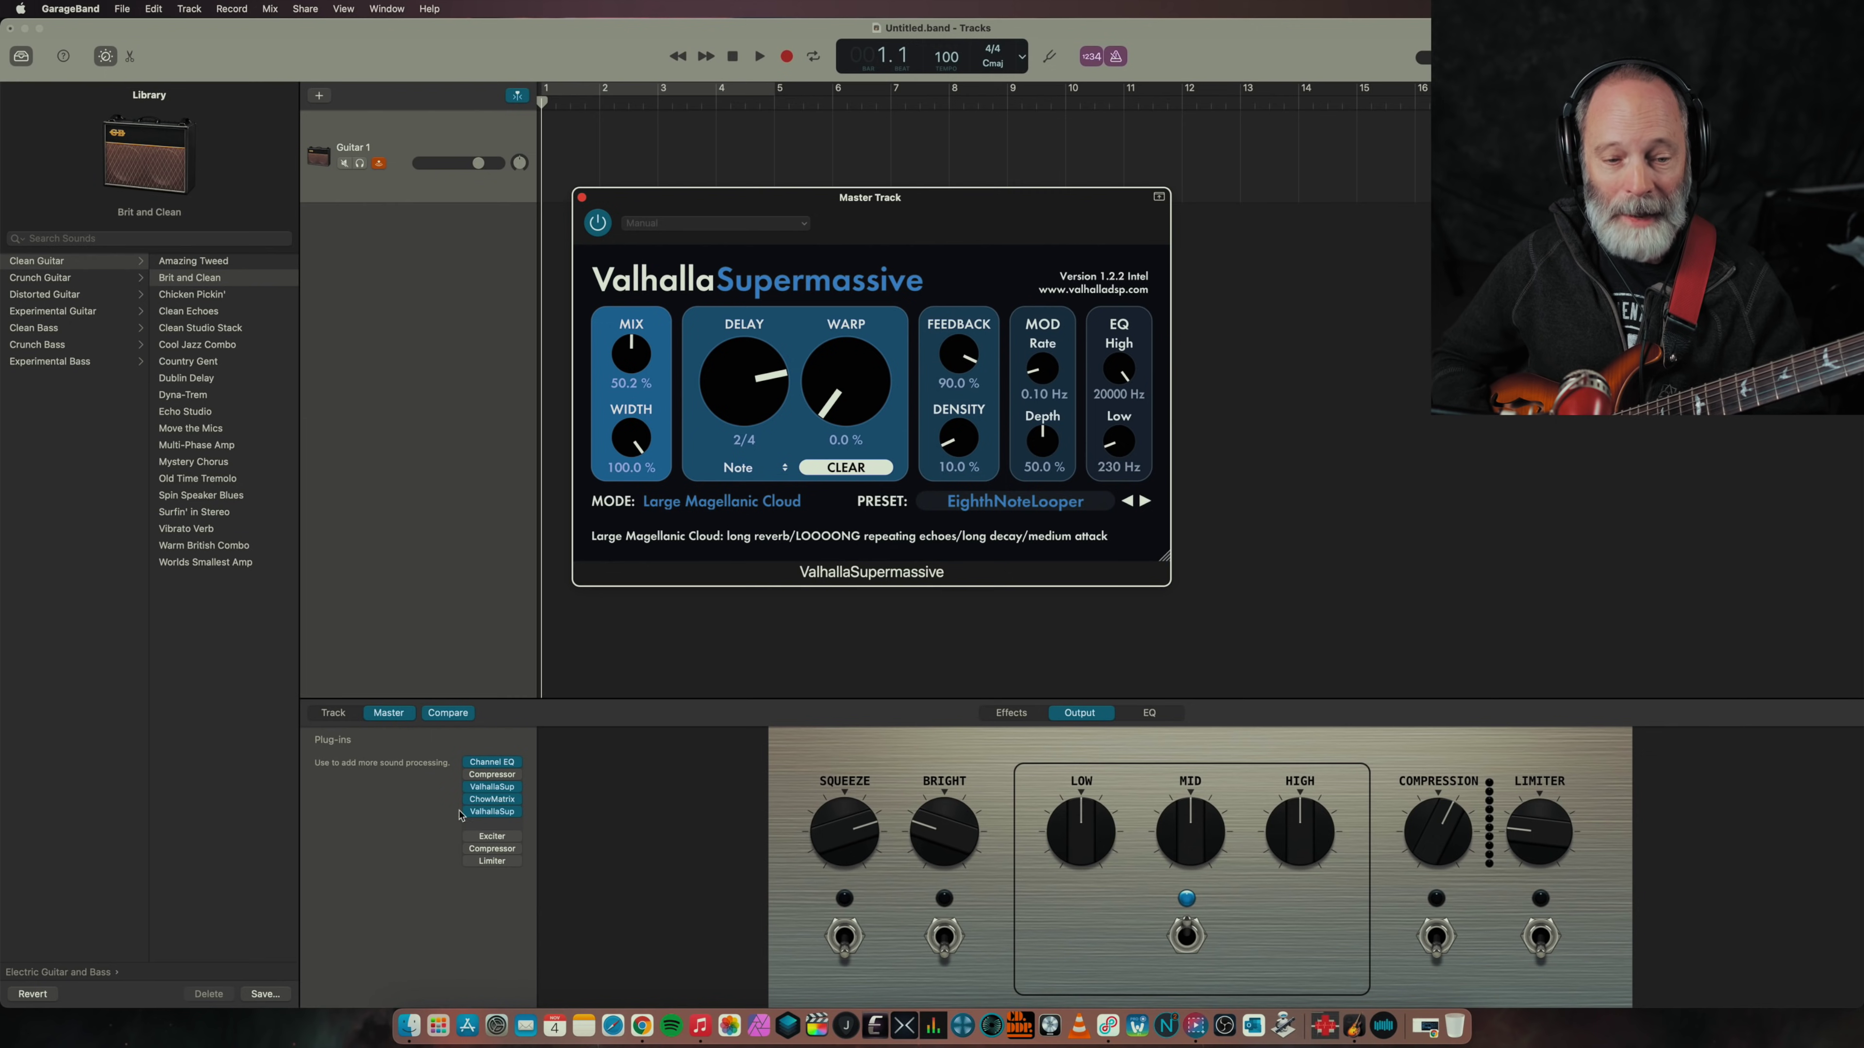